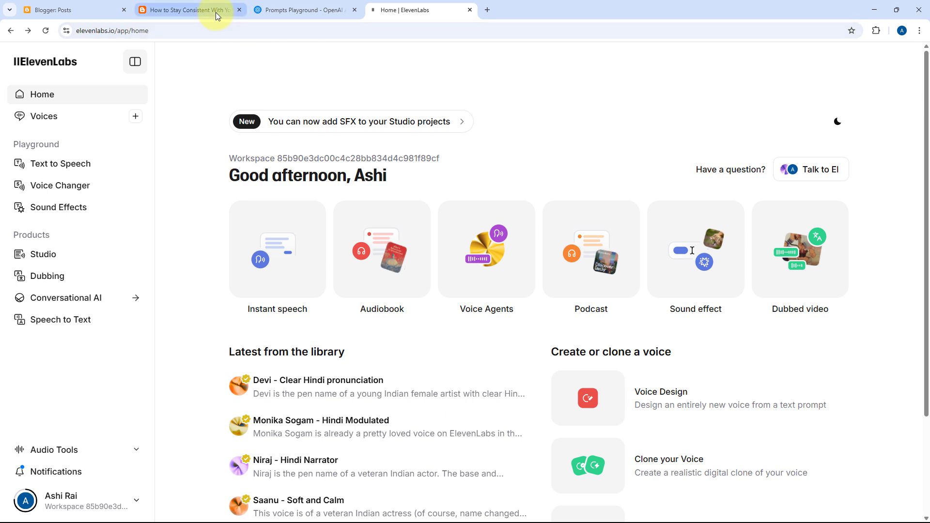
Step: Remove the audio player code above the text of the Blogger post "How to Stay Consistent With Your Fitness Goals" and update the published post
left_click(215, 10)
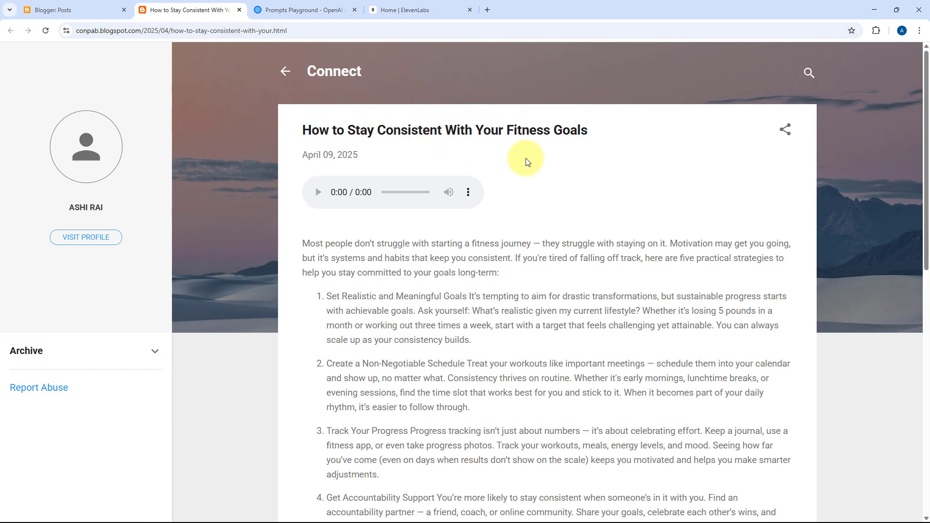
left_click(127, 10)
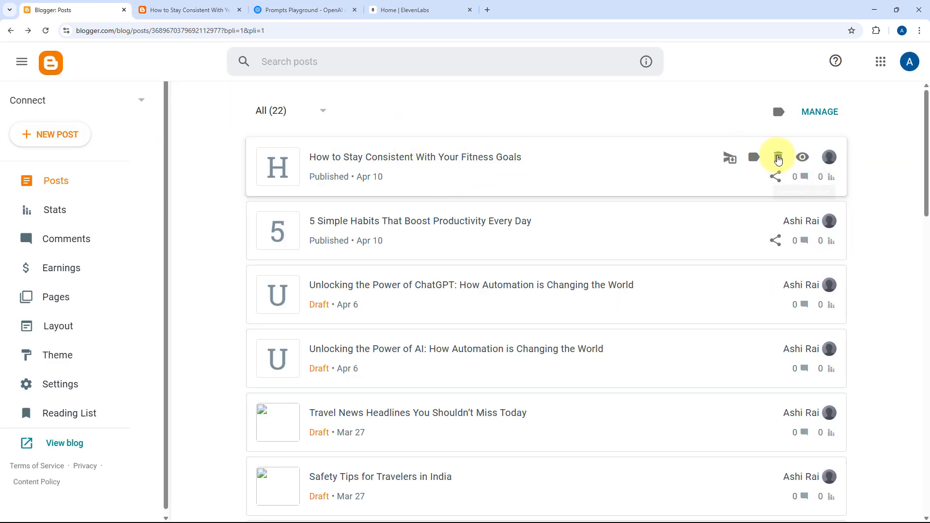
left_click(494, 174)
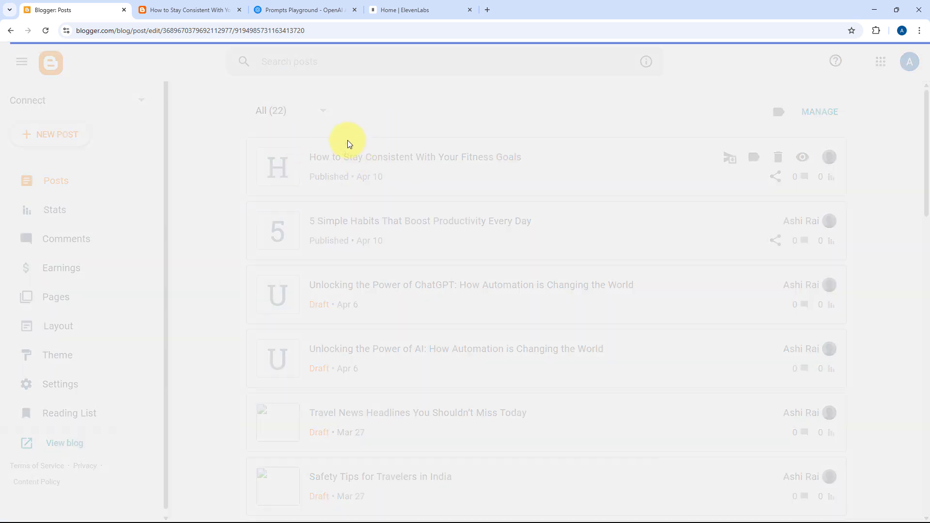
left_click_drag(75, 214, 9, 166)
key("BackSpace")
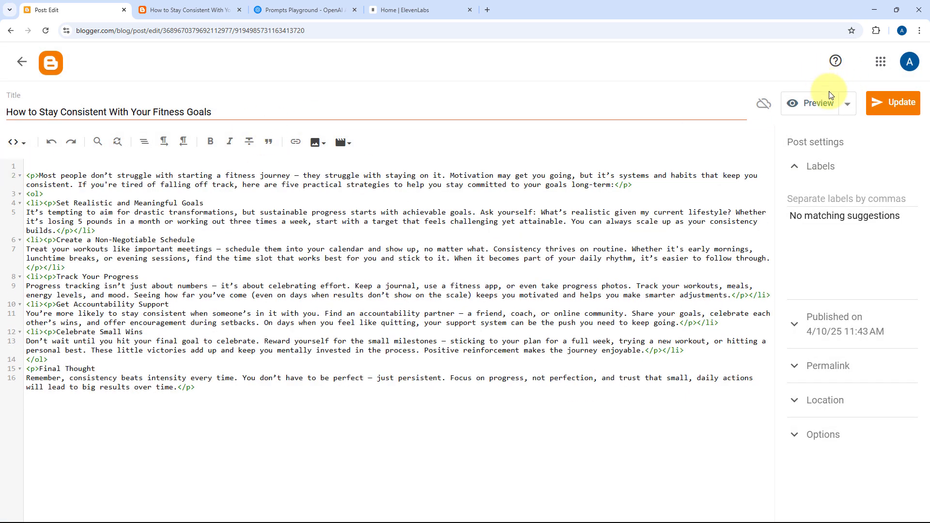
left_click(877, 103)
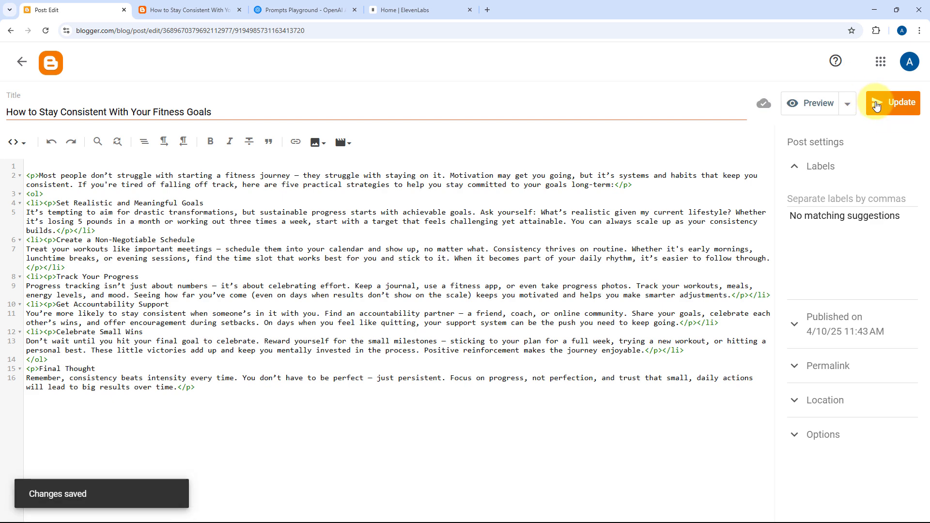
left_click(189, 9)
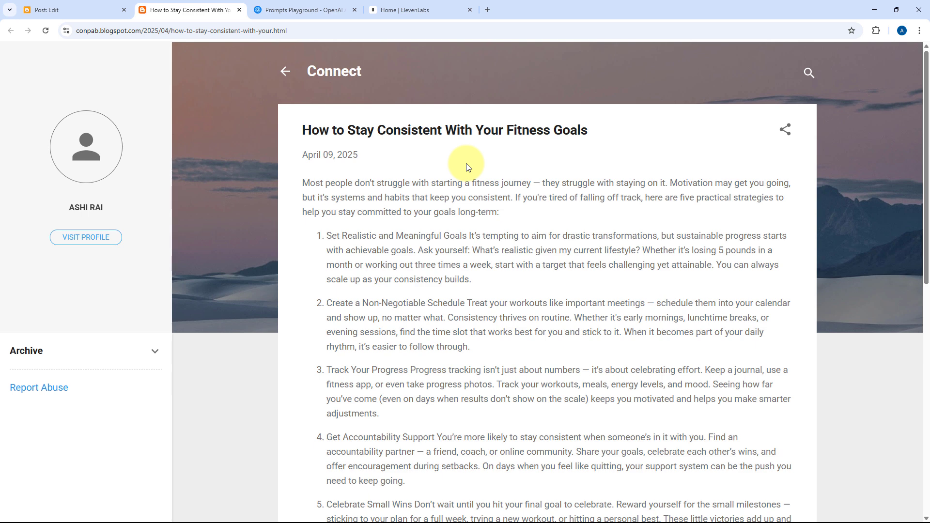
Step: Open pabbly.com/connect in a new browser tab, sign in, and access the Pabbly Connect dashboard
left_click(488, 10)
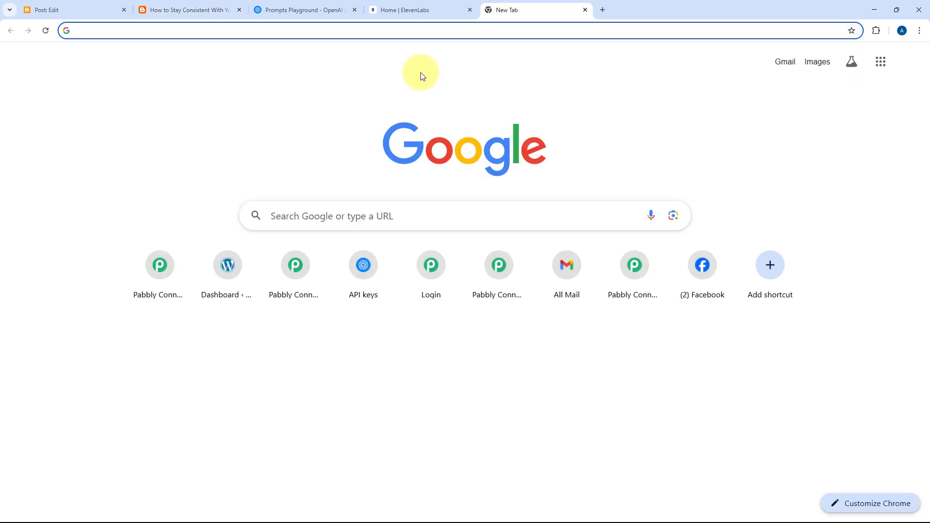
type("pabbly.com")
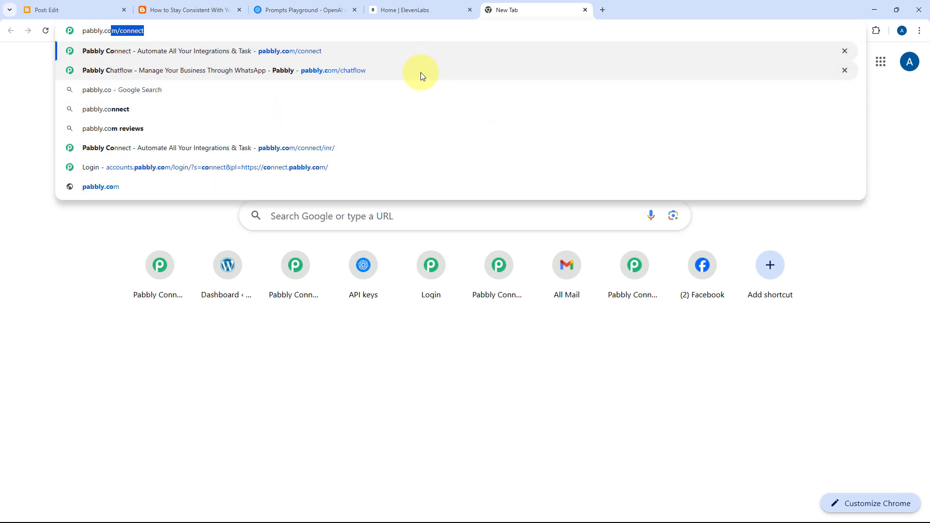
type("/connect")
key("Return")
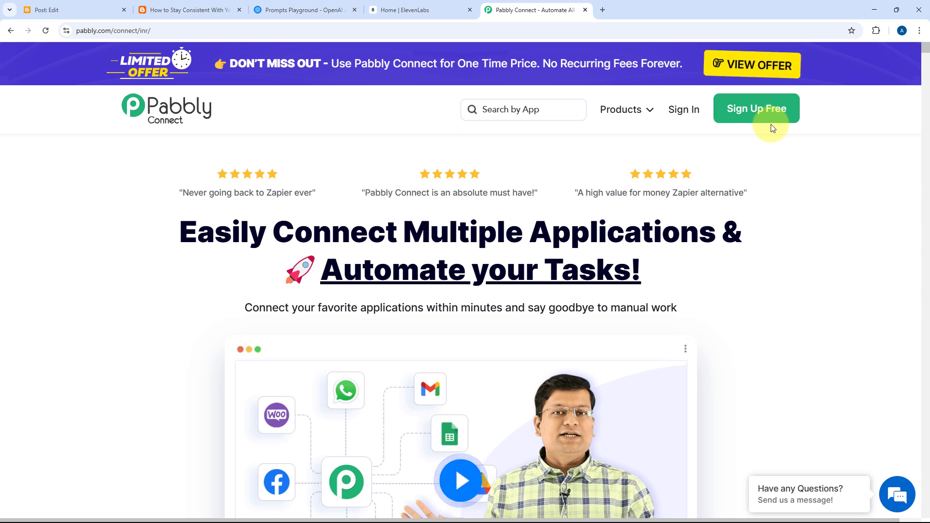
left_click(687, 116)
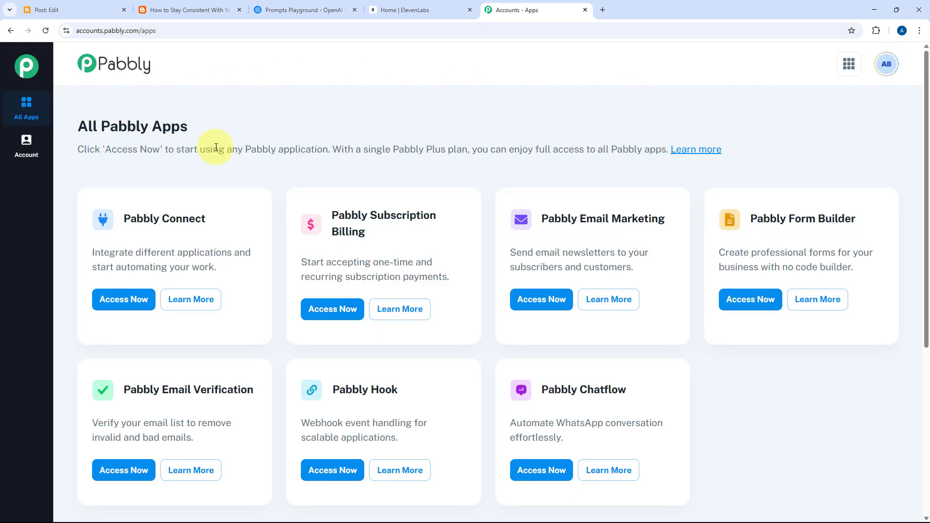
left_click(124, 299)
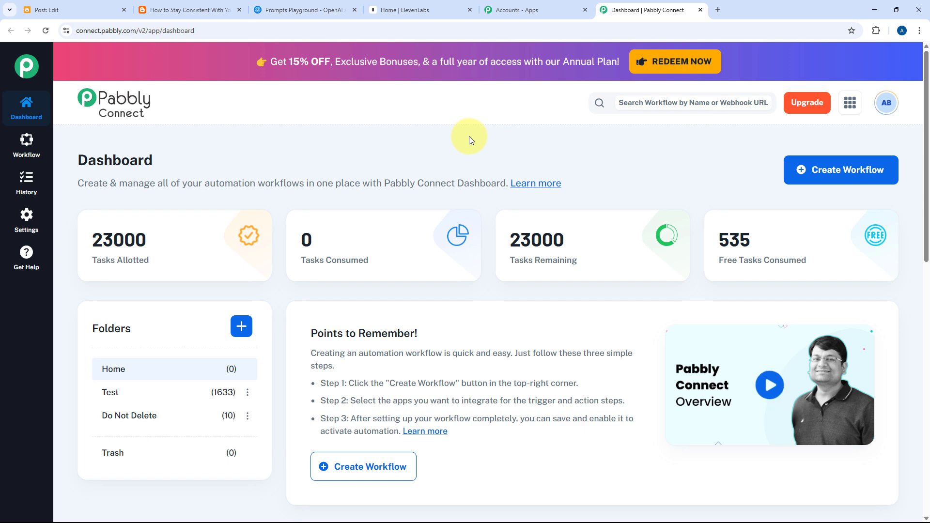
Step: Create a workflow named "AI Agent for Google Blogger Blog Audio" in the Home folder
left_click(853, 169)
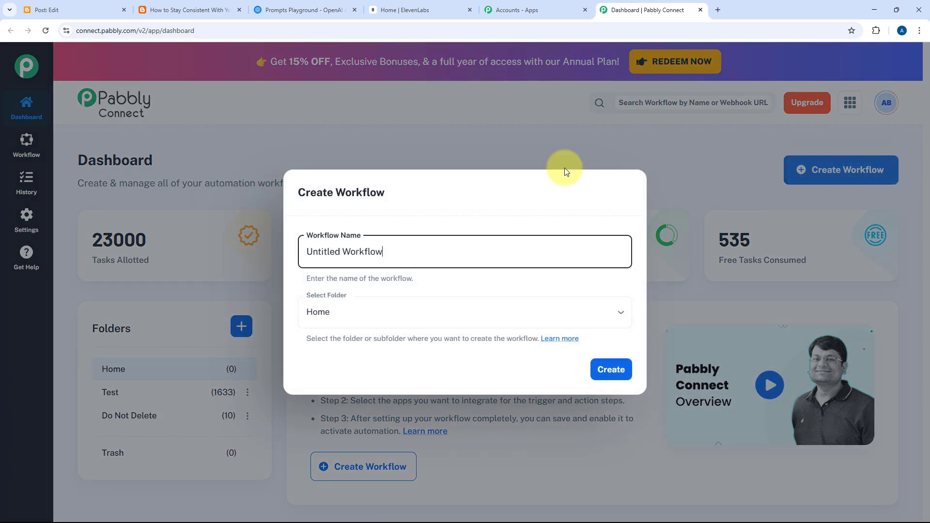
left_click_drag(394, 252, 283, 256)
type("AI Agent ")
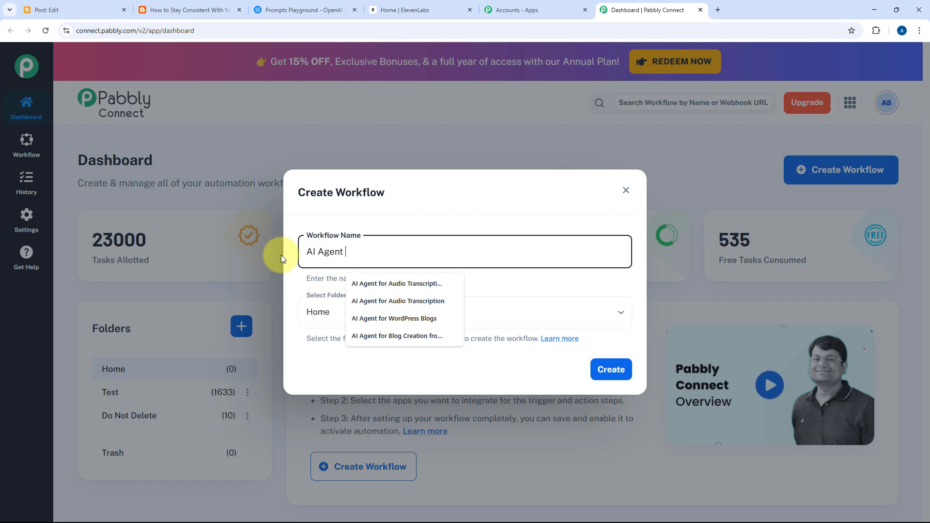
type("for Google Blogger Blog Audio")
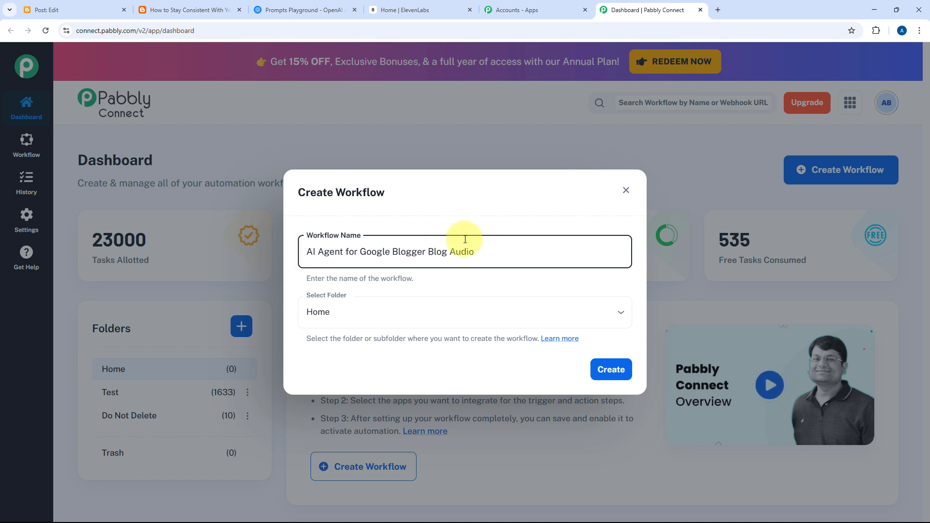
left_click(459, 312)
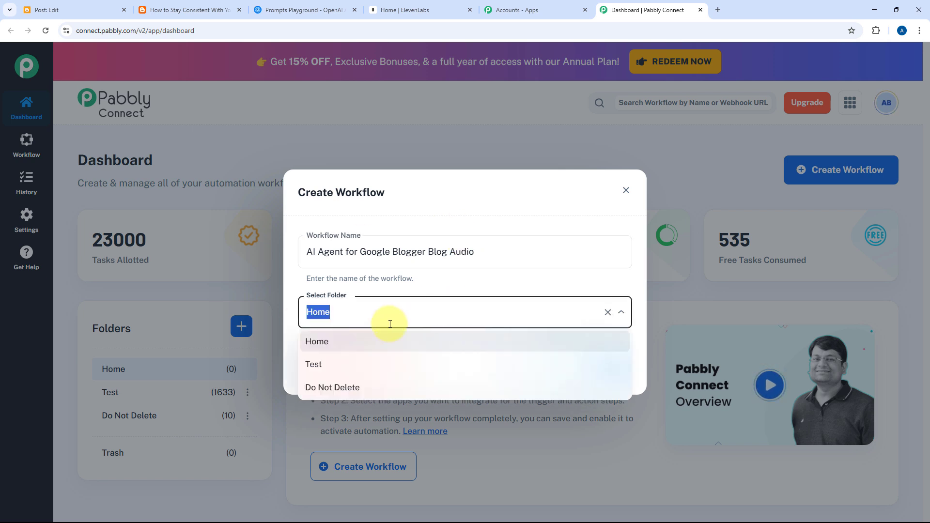
left_click(431, 344)
left_click(614, 368)
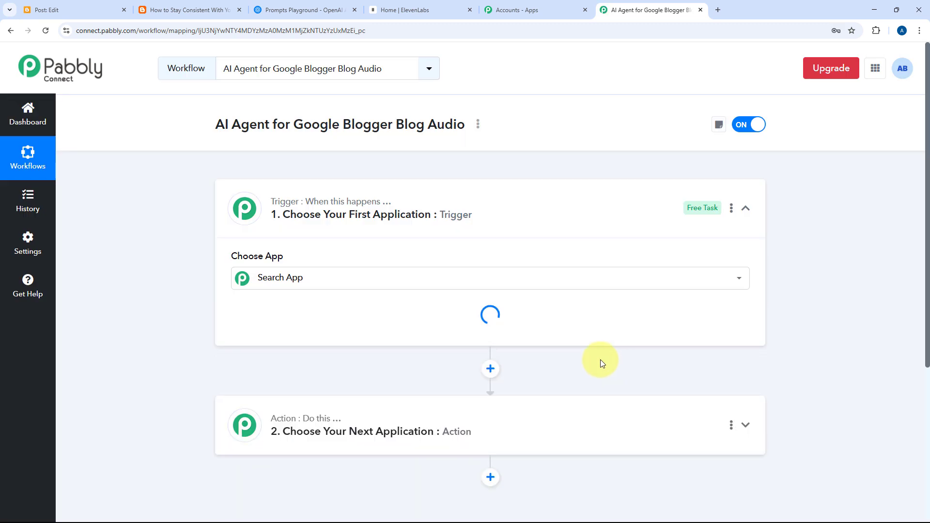
left_click(525, 196)
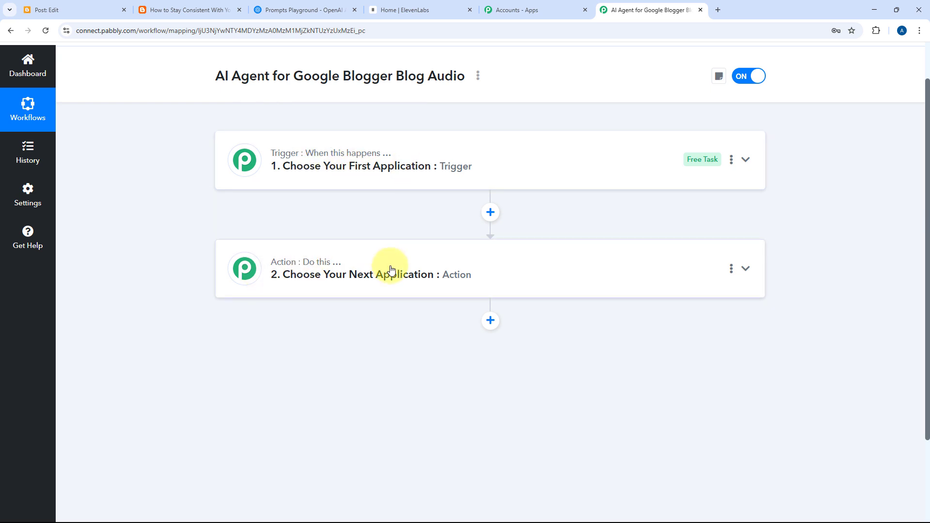
left_click(485, 159)
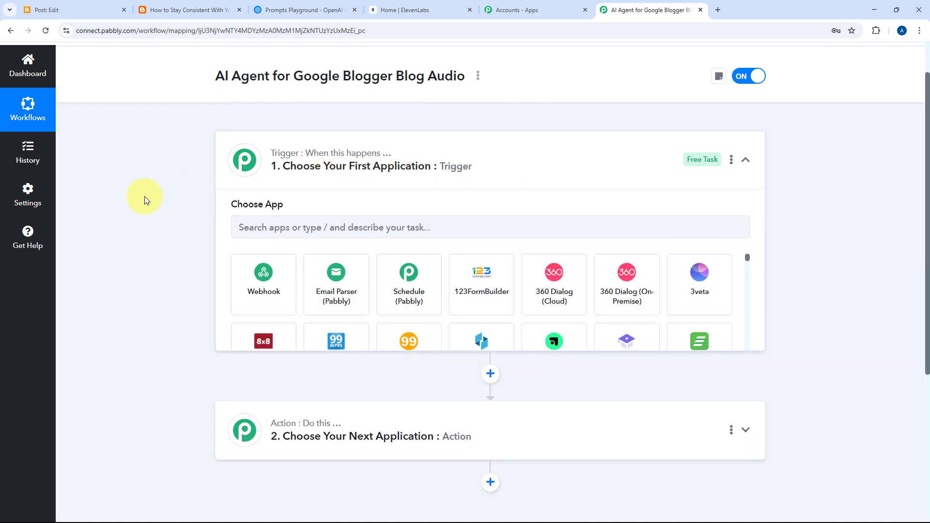
scroll(160, 194, "up", 1)
scroll(177, 194, "down", 2)
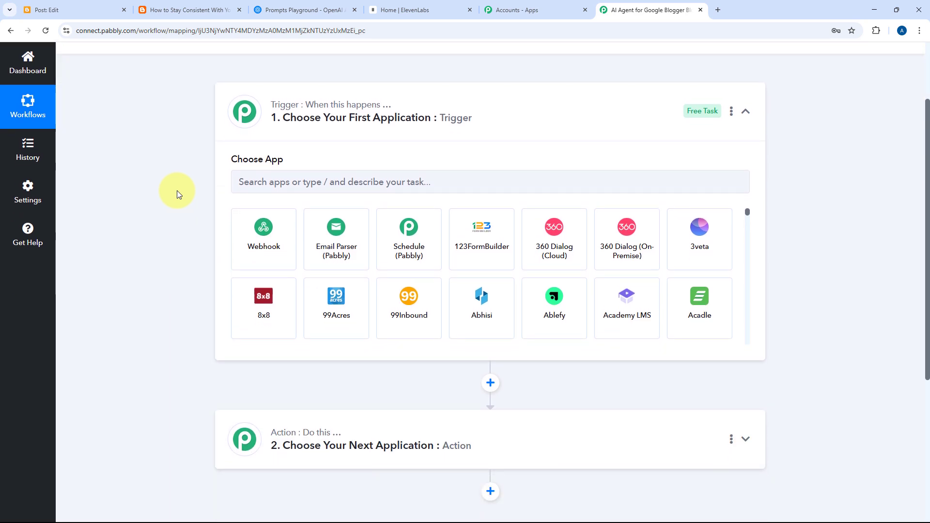
Step: Close the published blog post's browser tab and return from the Blogger post editor to the list of posts
left_click(198, 10)
left_click(240, 10)
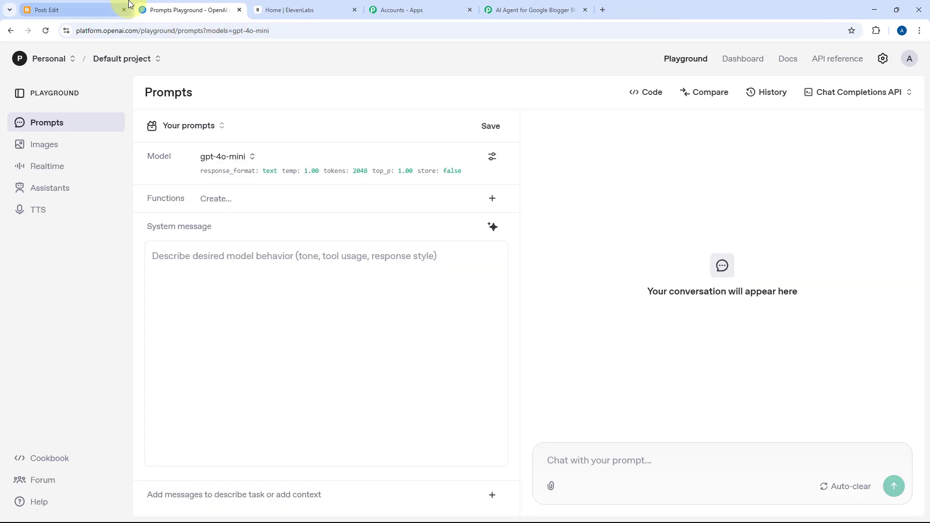
left_click(115, 7)
left_click(521, 12)
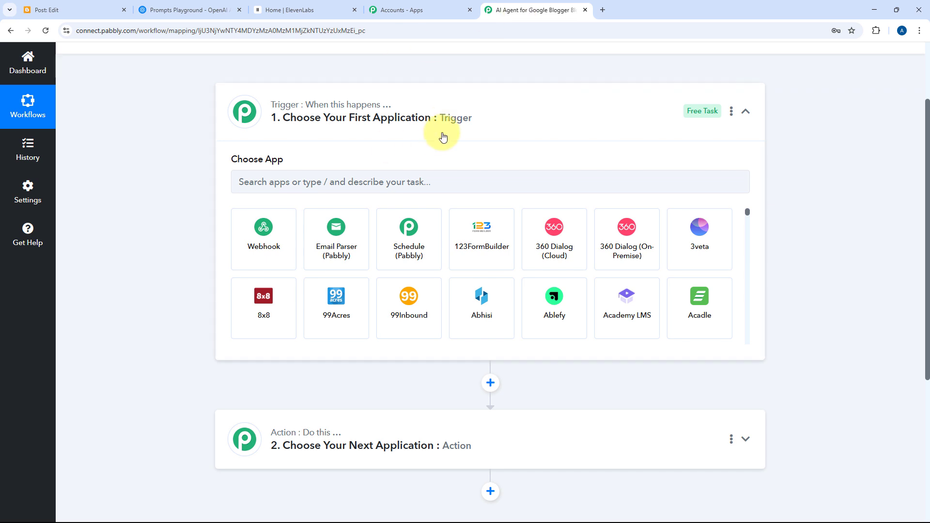
left_click(72, 9)
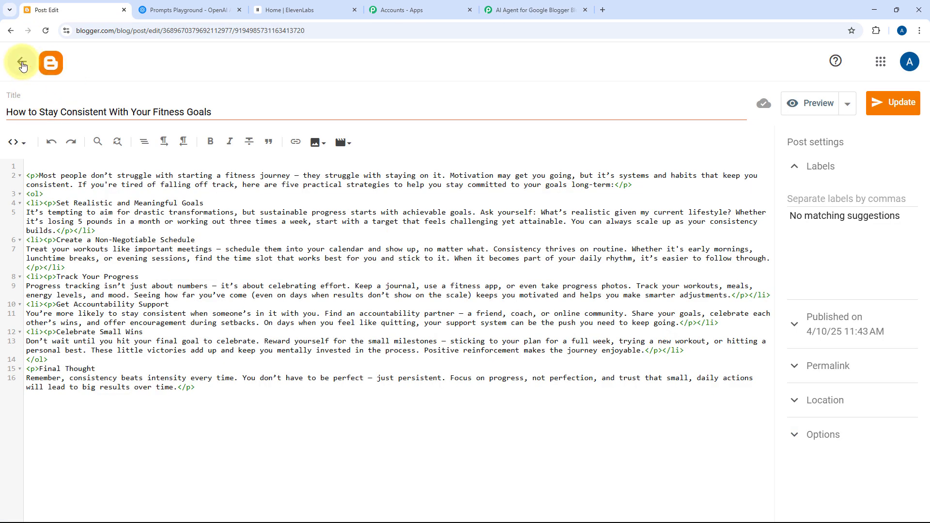
left_click(21, 58)
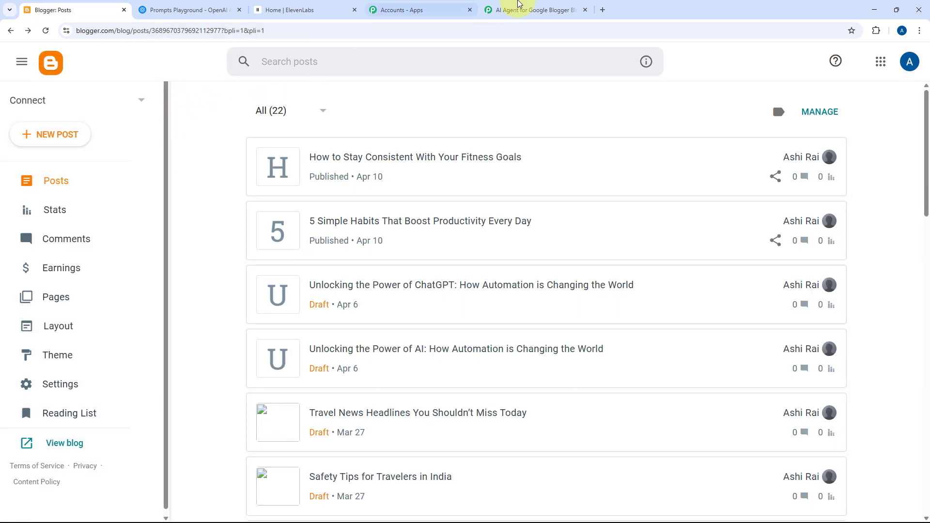
Step: Set the Pabbly Connect workflow's trigger to the Google Blogger app with the New Post Added event
left_click(499, 10)
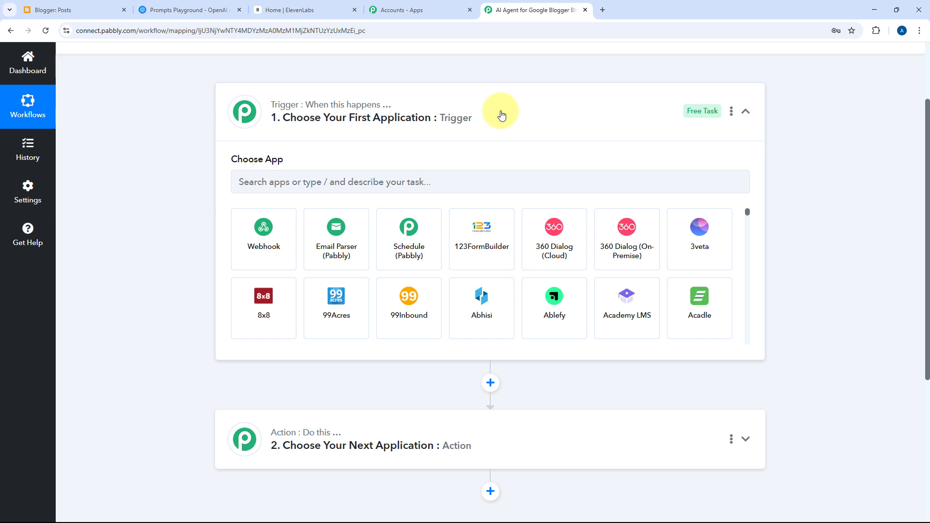
left_click(312, 182)
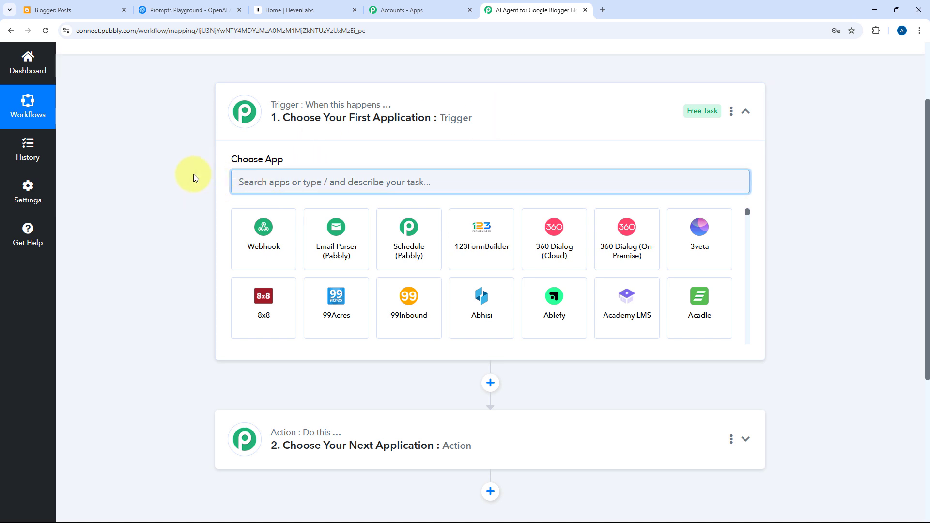
type("Google Blogg")
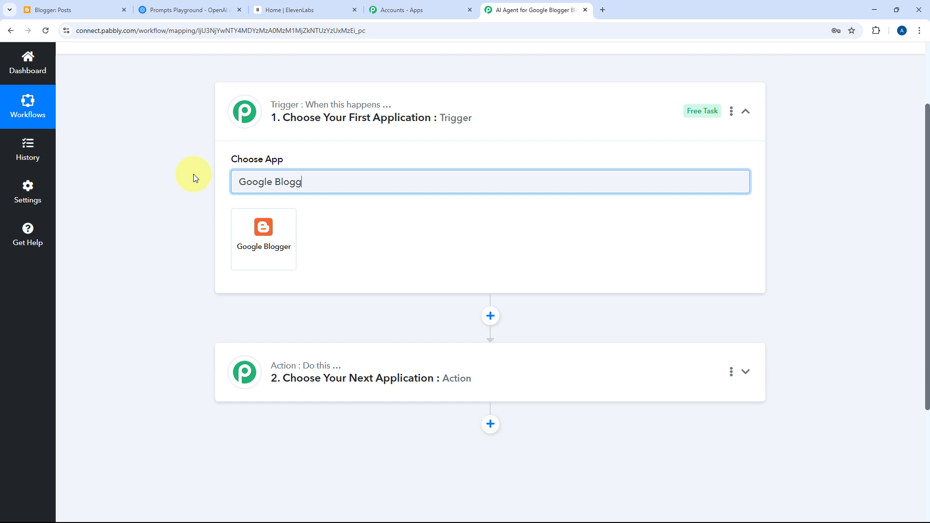
left_click(274, 230)
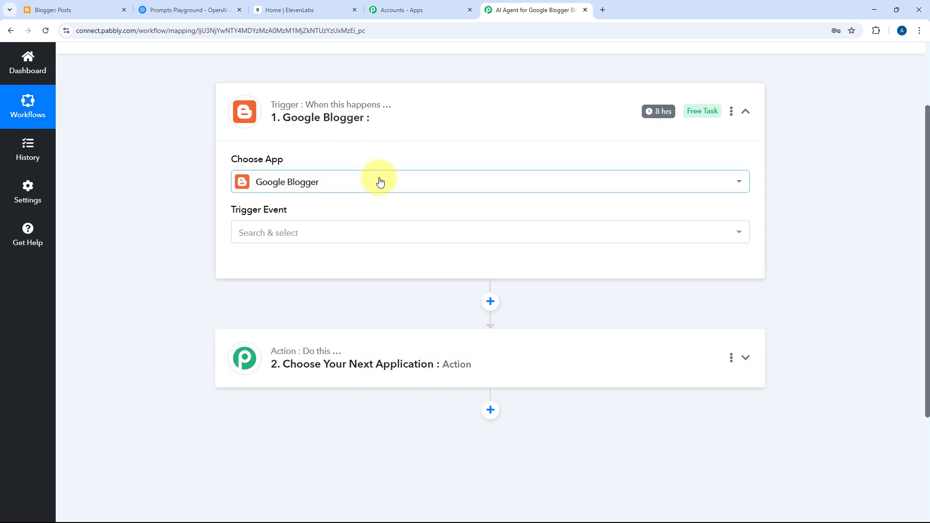
scroll(193, 191, "down", 1)
left_click(318, 183)
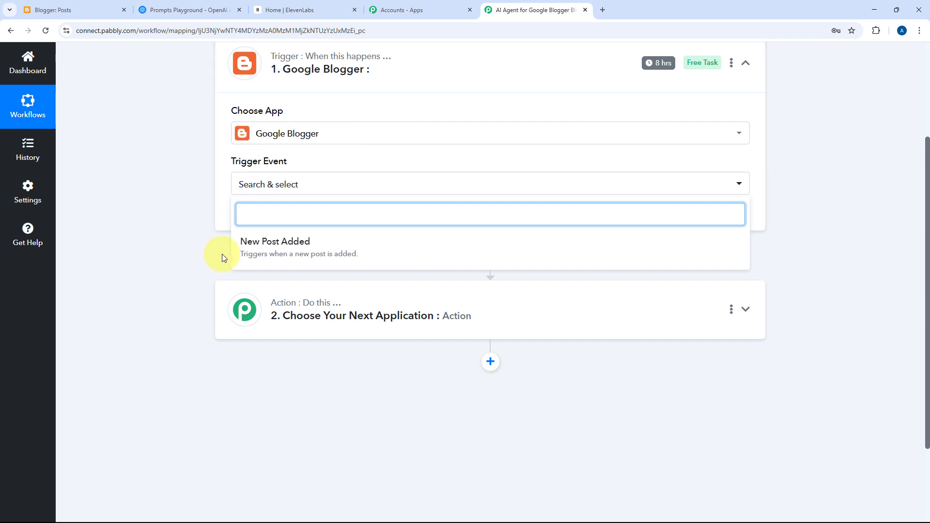
left_click(315, 250)
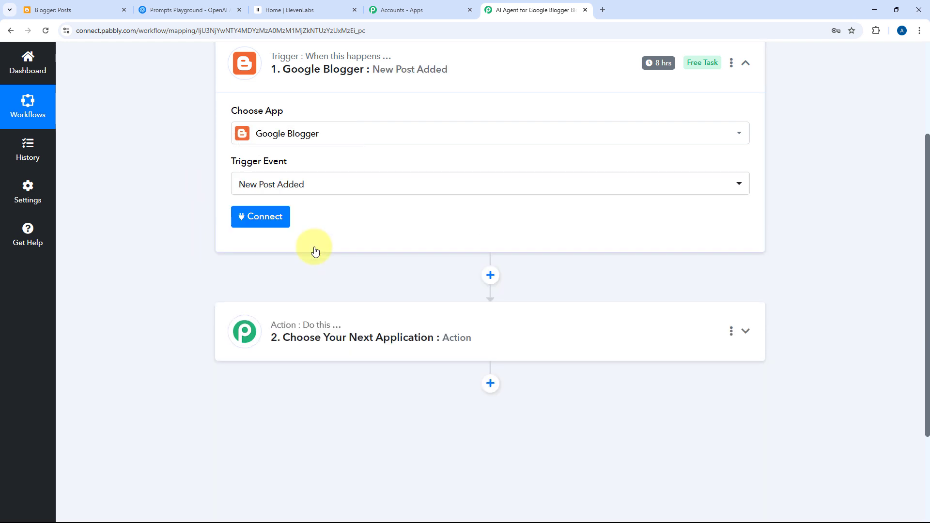
Step: Add a new Google Blogger connection to the trigger, signing in with the first listed Google account and granting access
left_click(268, 214)
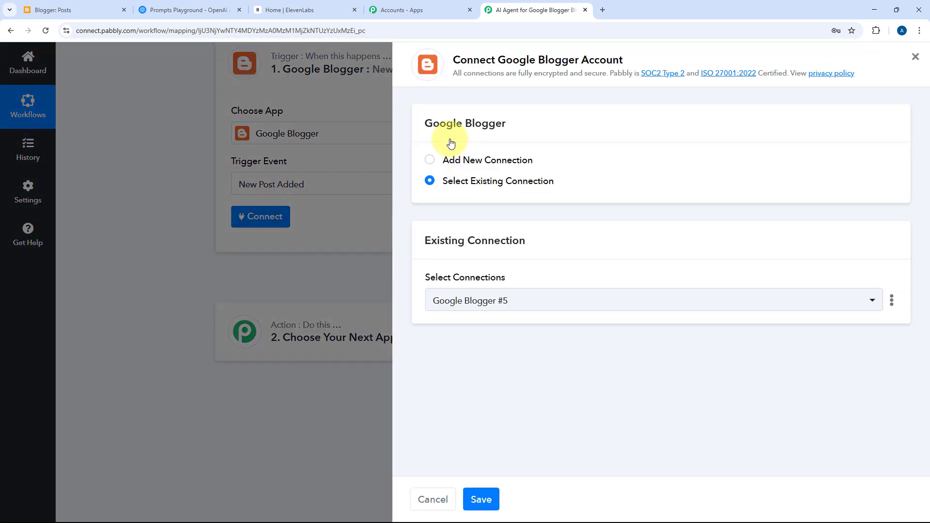
left_click(429, 160)
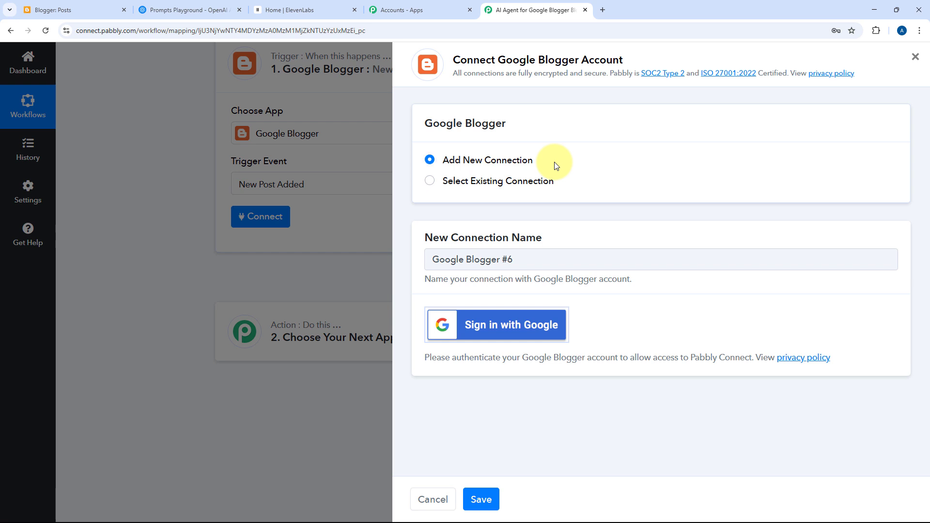
left_click(503, 325)
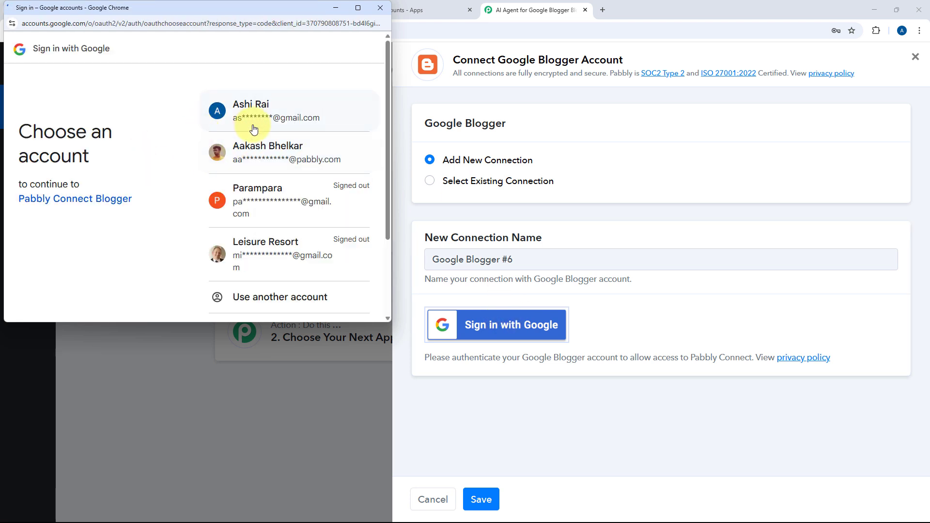
left_click(291, 124)
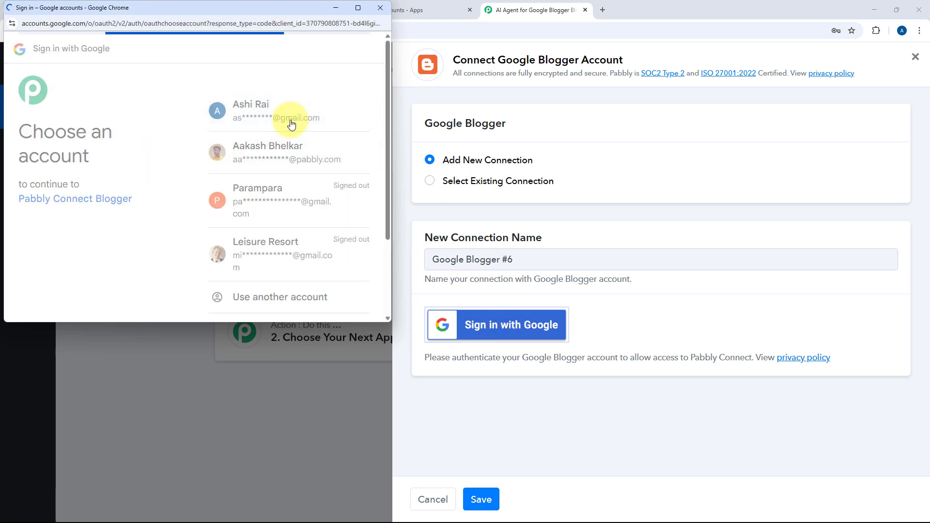
left_click(315, 254)
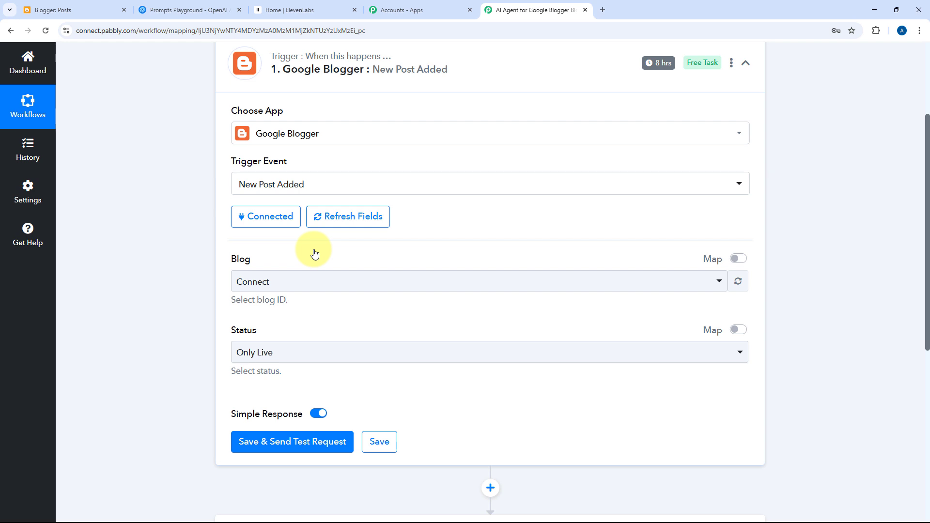
scroll(314, 252, "down", 2)
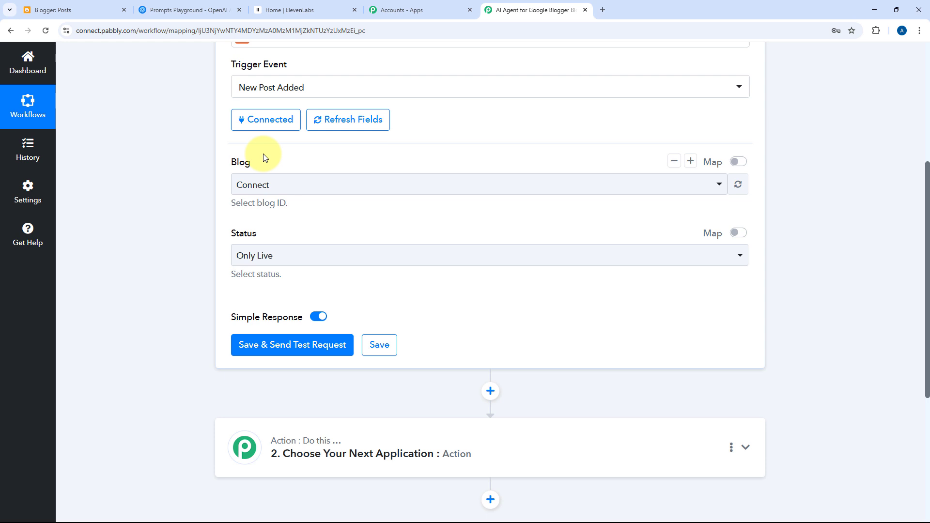
Step: Set the trigger's blog to Connect and its post status to Only Live
left_click(305, 186)
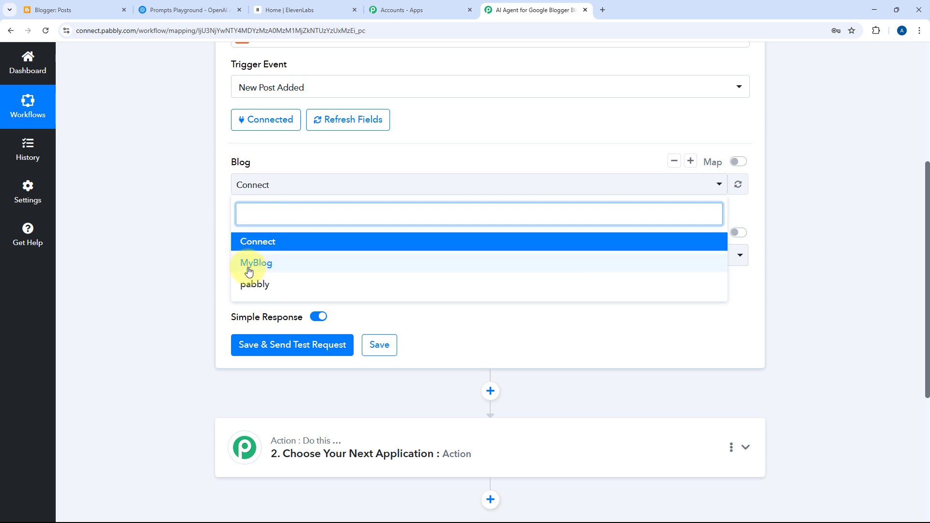
left_click(270, 250)
left_click(92, 10)
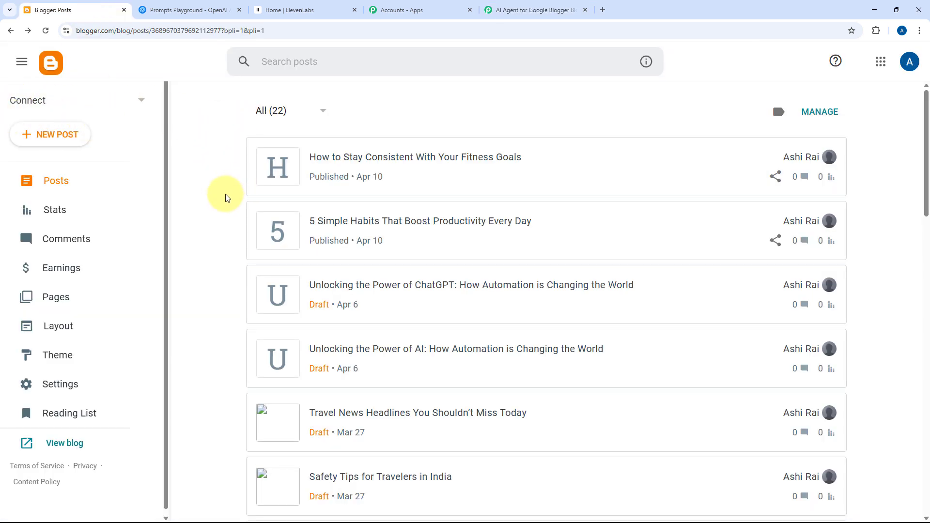
left_click(524, 6)
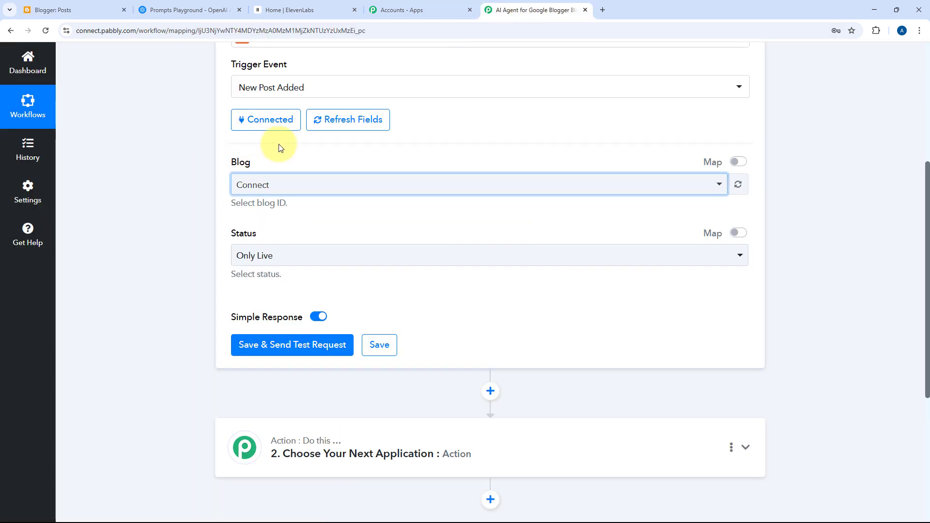
left_click(283, 249)
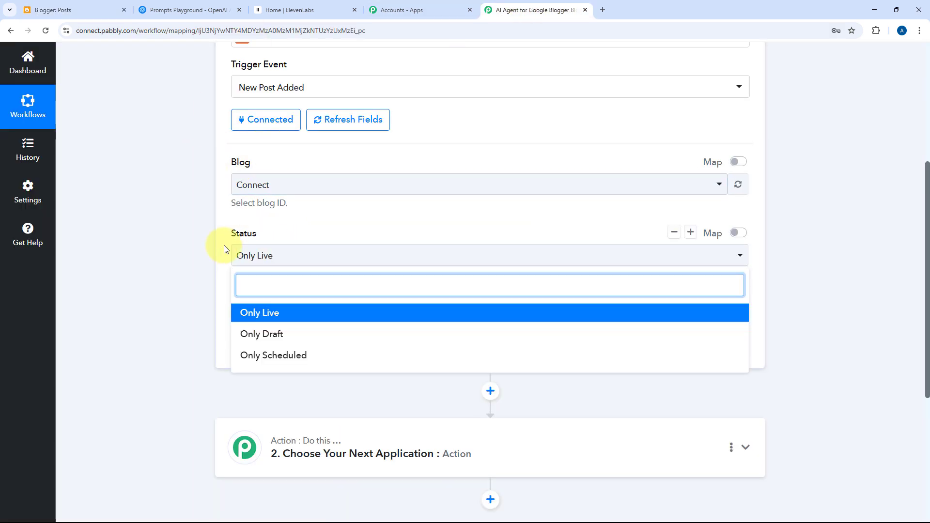
scroll(224, 241, "down", 1)
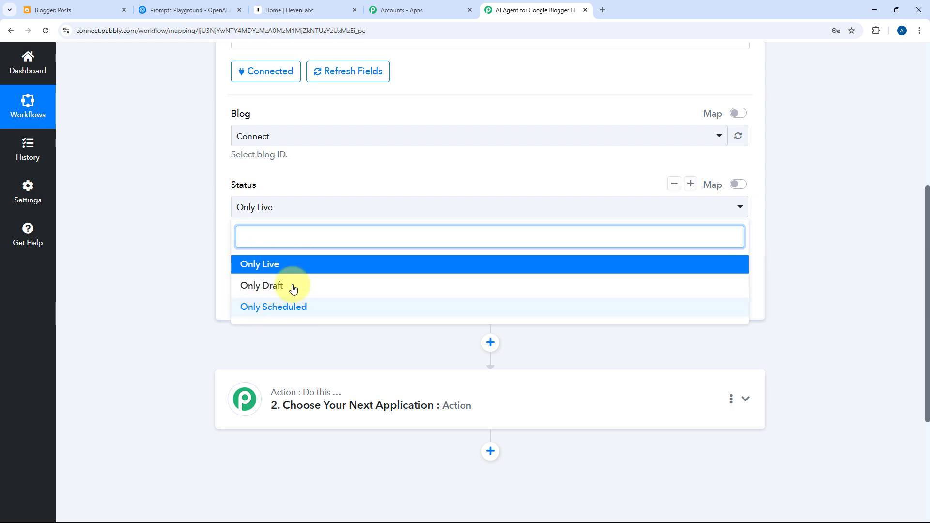
left_click(296, 269)
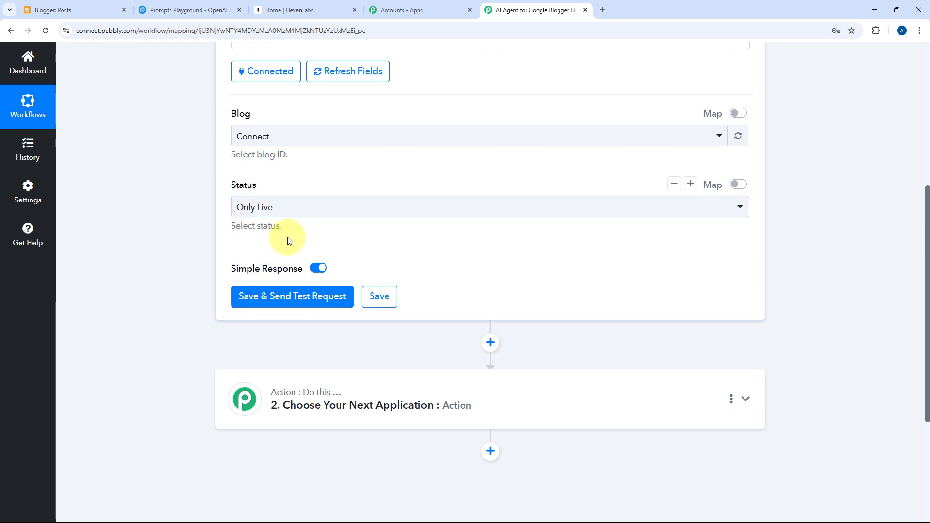
scroll(286, 178, "down", 2)
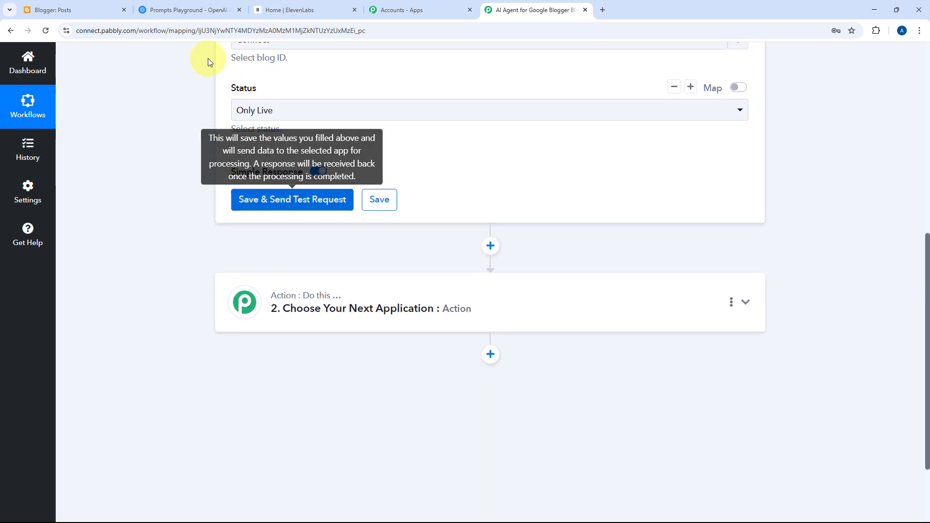
Step: Open the published post "How to Stay Consistent With Your Fitness Goals" from Blogger, review its title and content, and return to the workflow
left_click(80, 10)
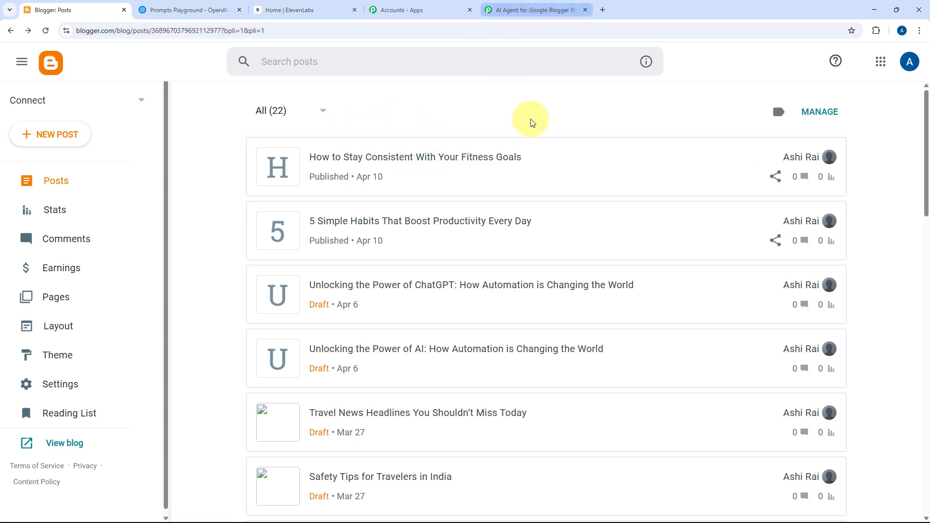
left_click(547, 11)
left_click(94, 9)
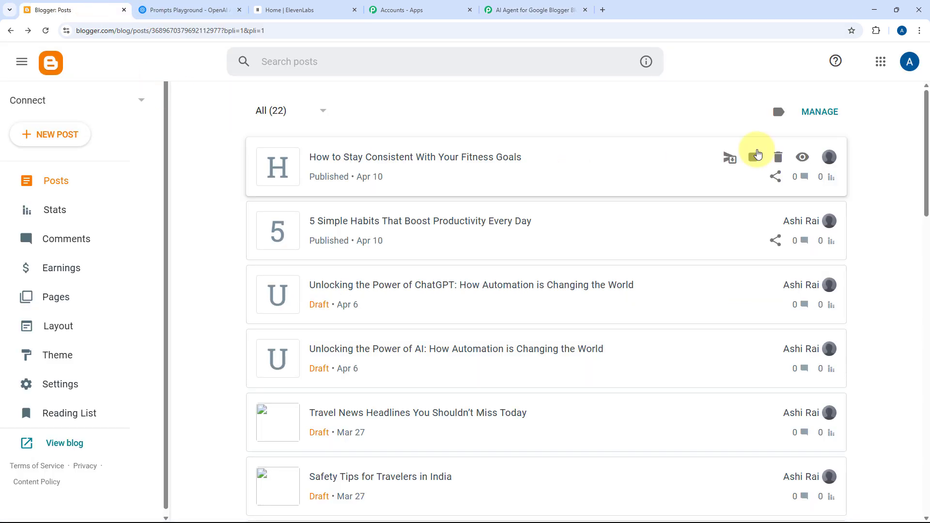
left_click(802, 157)
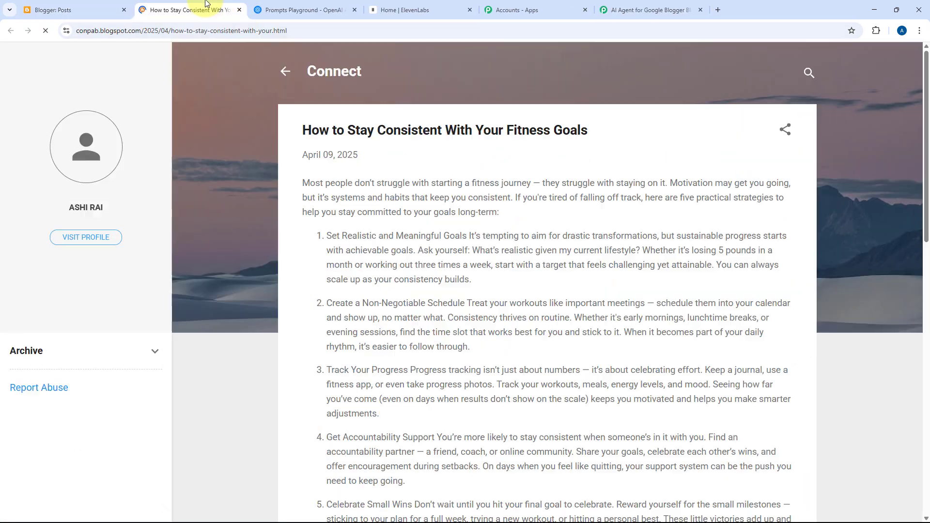
left_click_drag(297, 130, 590, 131)
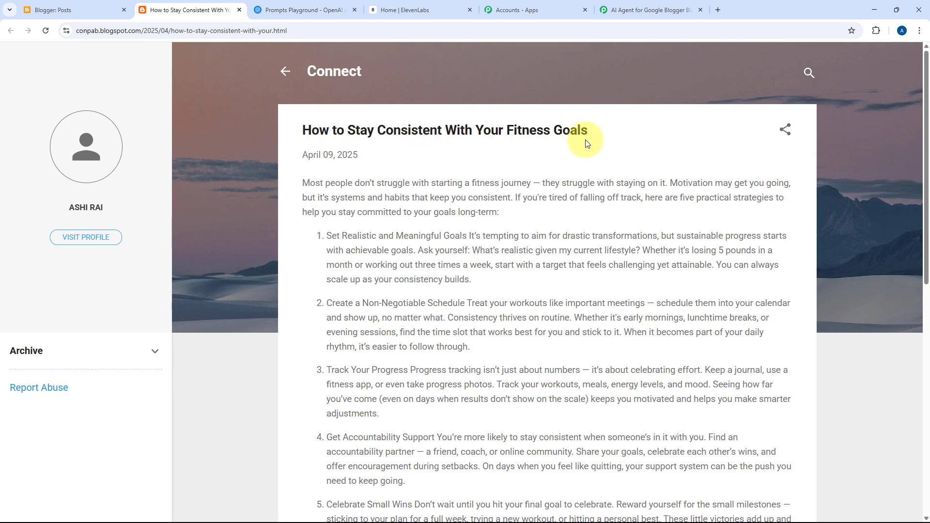
left_click_drag(306, 181, 504, 277)
left_click(504, 276)
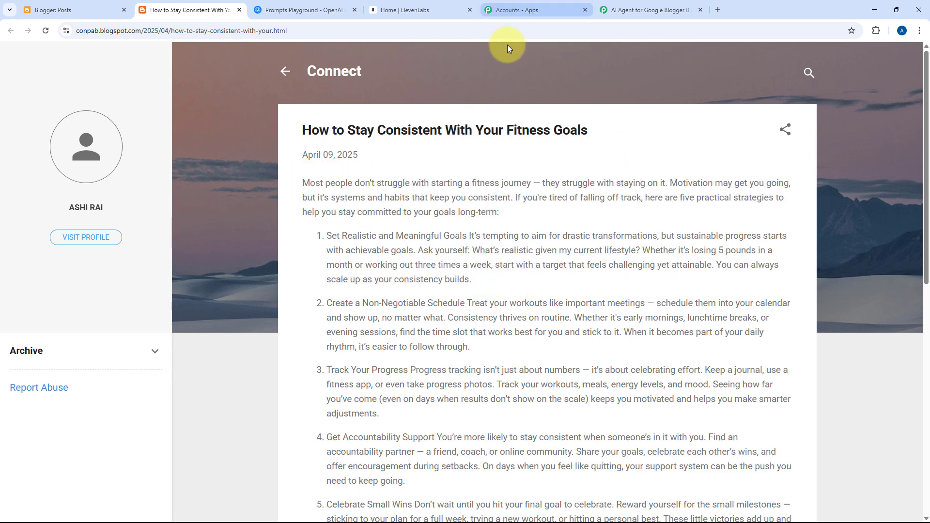
left_click(643, 7)
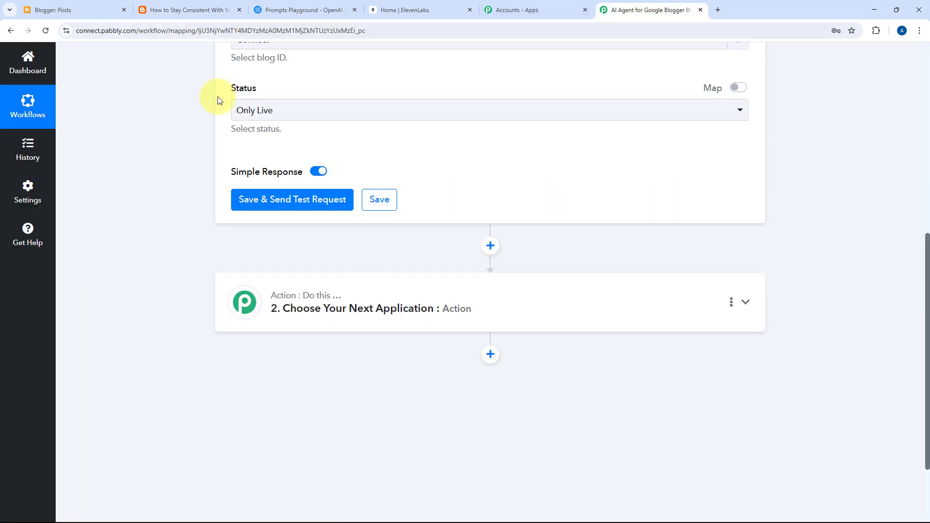
Step: Save the trigger with a test request and check the Url and Title values in the received response
left_click(291, 202)
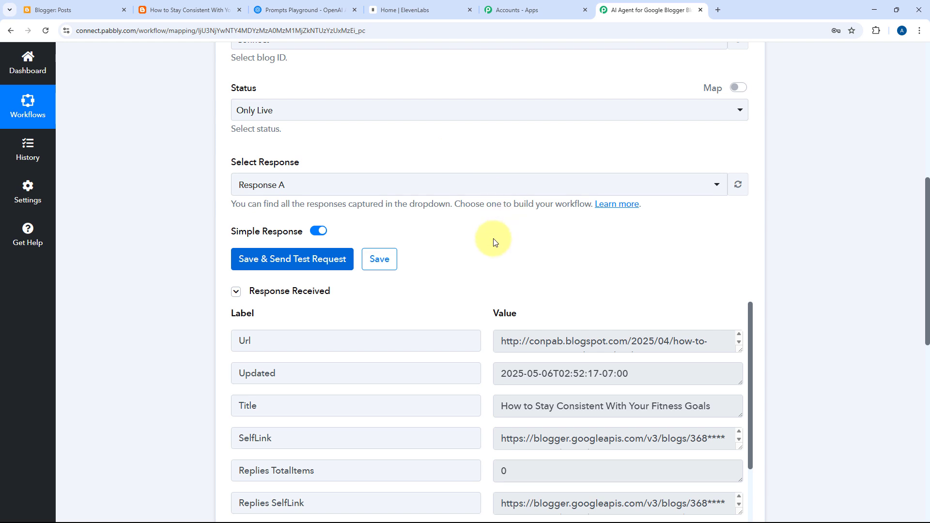
scroll(492, 238, "down", 4)
scroll(267, 118, "up", 1)
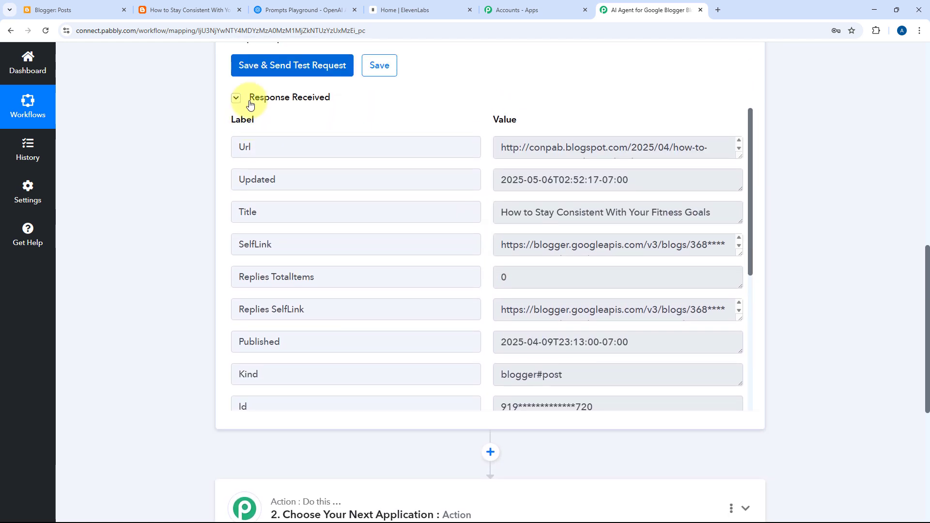
left_click_drag(248, 98, 347, 99)
left_click(353, 101)
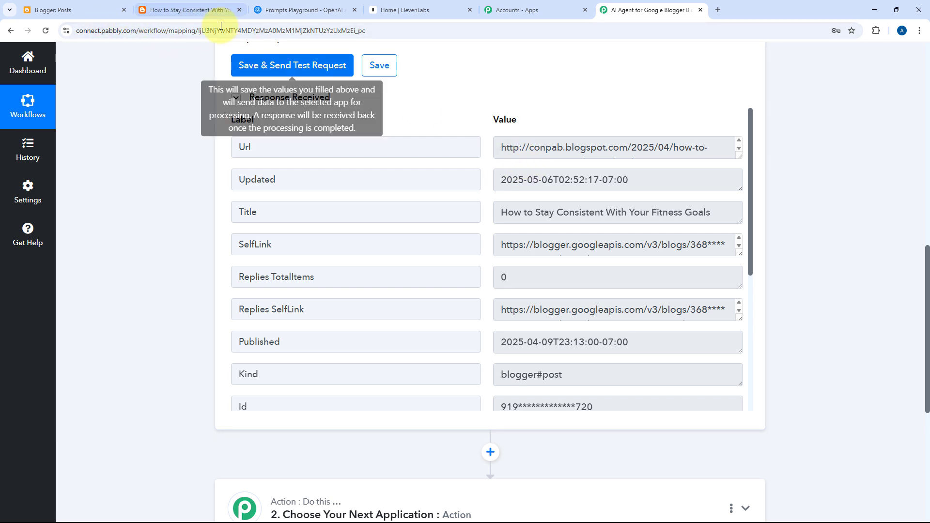
left_click(567, 147)
left_click_drag(738, 157, 669, 189)
scroll(534, 181, "down", 1)
left_click(729, 193)
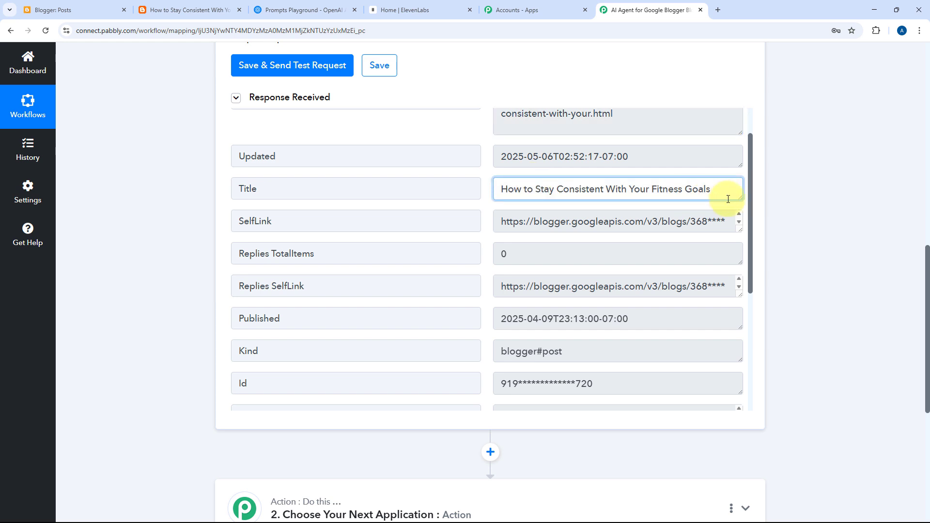
left_click_drag(728, 193, 498, 191)
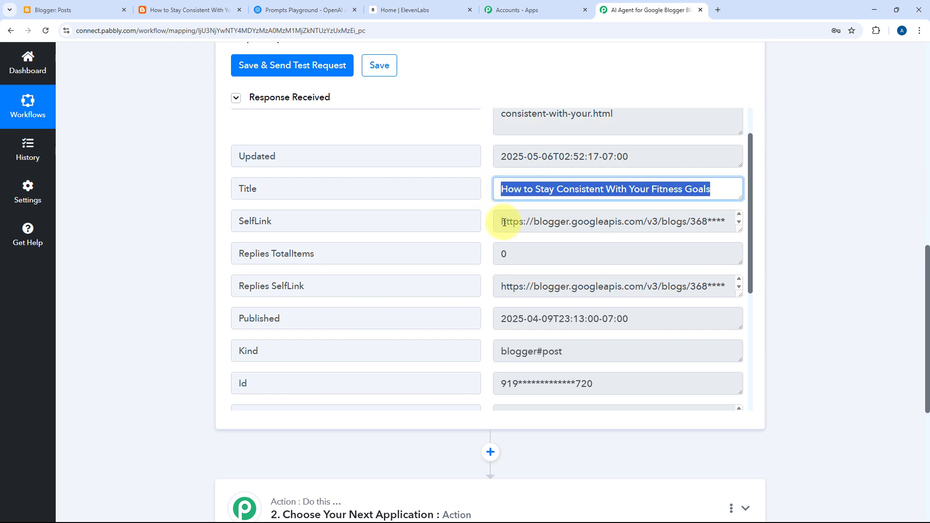
Step: Enlarge the Content value in the trigger response, read through it, and compare it with the published blog post
scroll(483, 223, "down", 2)
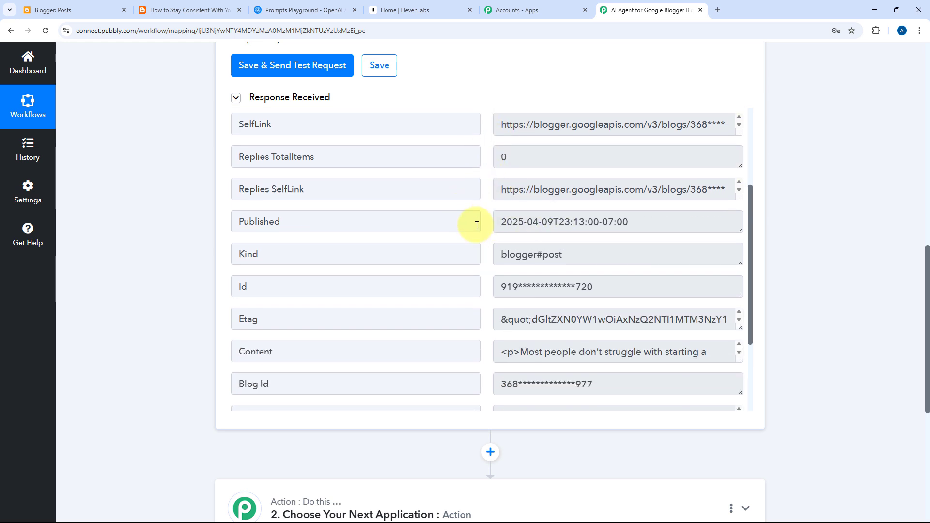
scroll(481, 232, "down", 2)
scroll(484, 226, "down", 1)
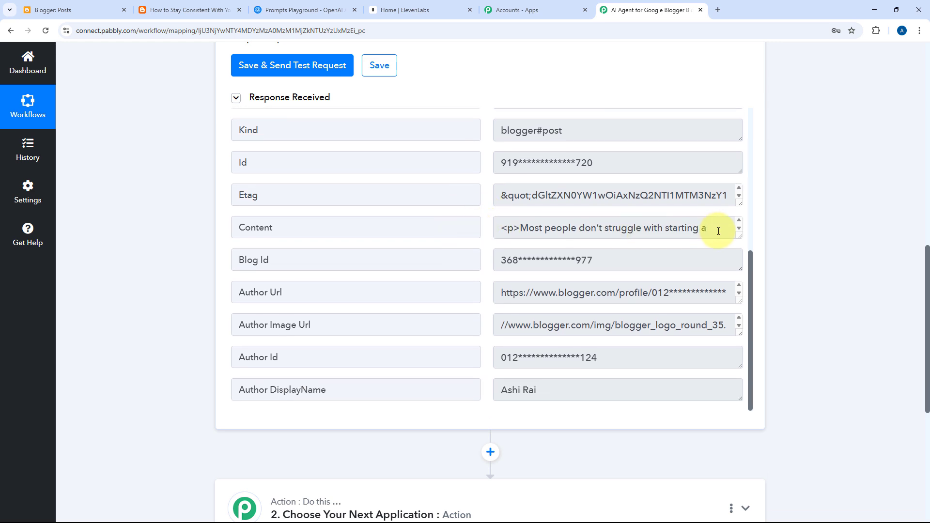
left_click_drag(741, 235, 731, 401)
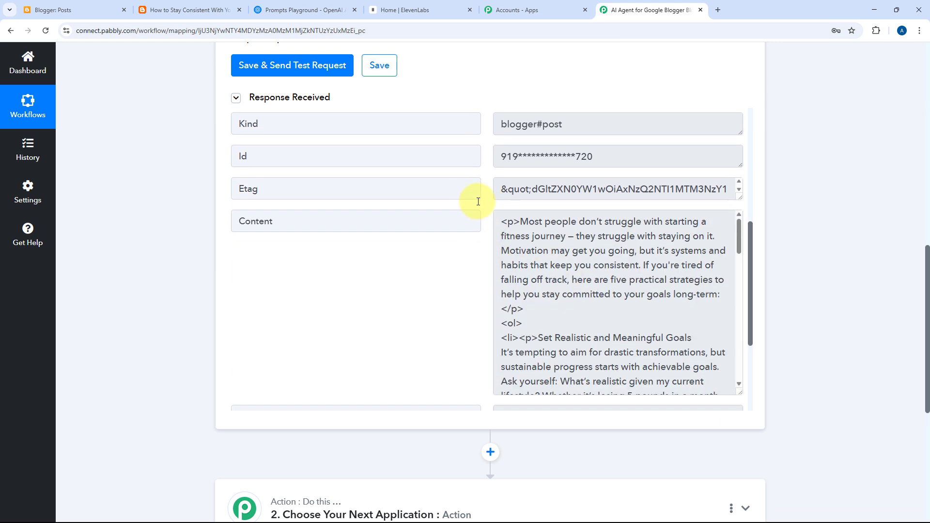
scroll(475, 201, "down", 2)
scroll(557, 189, "down", 4)
scroll(583, 180, "down", 4)
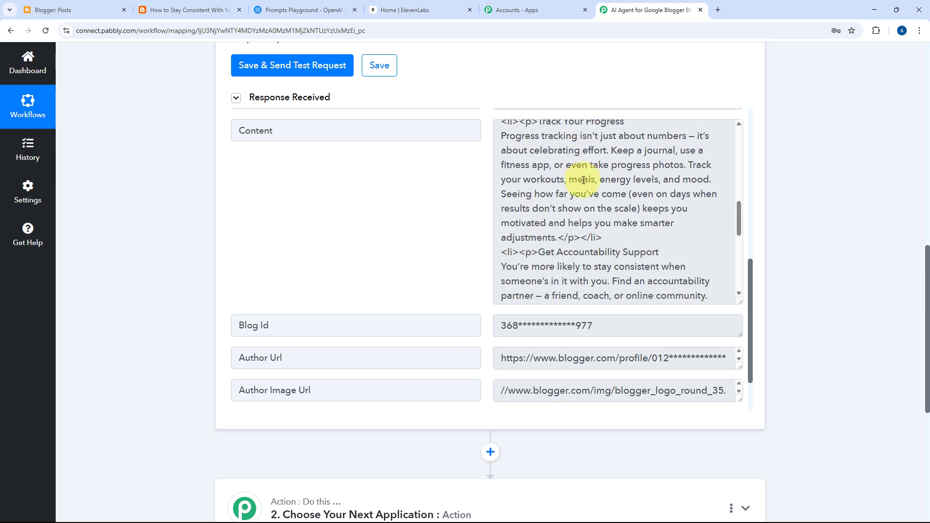
left_click(535, 203)
scroll(536, 207, "down", 4)
scroll(480, 192, "down", 2)
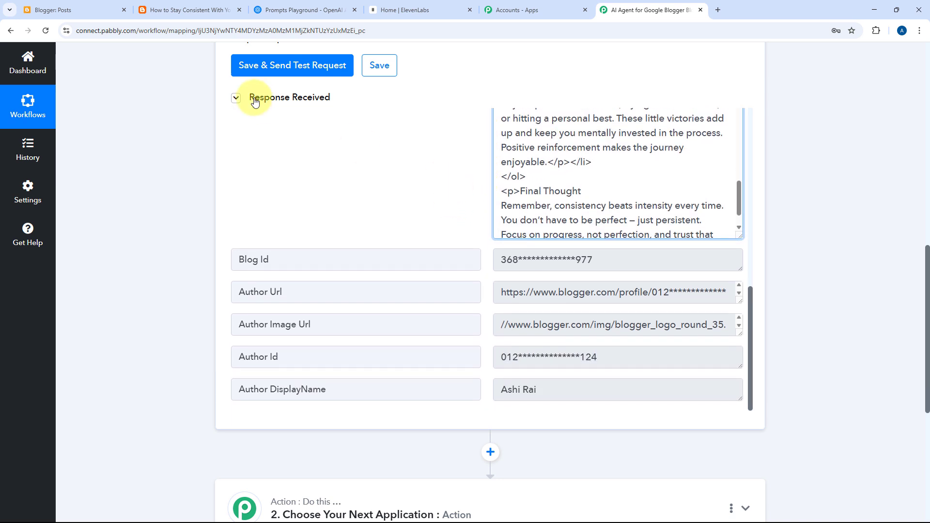
left_click(155, 11)
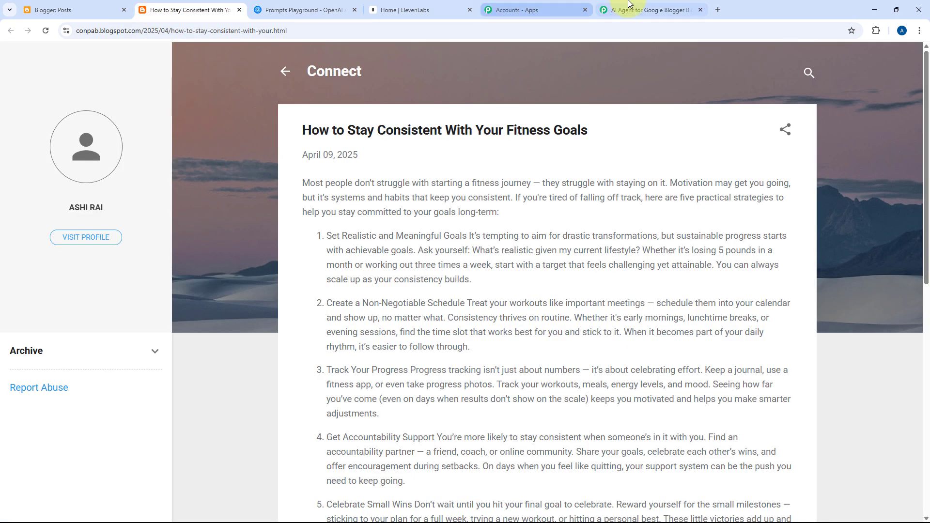
left_click(645, 10)
scroll(474, 218, "up", 5)
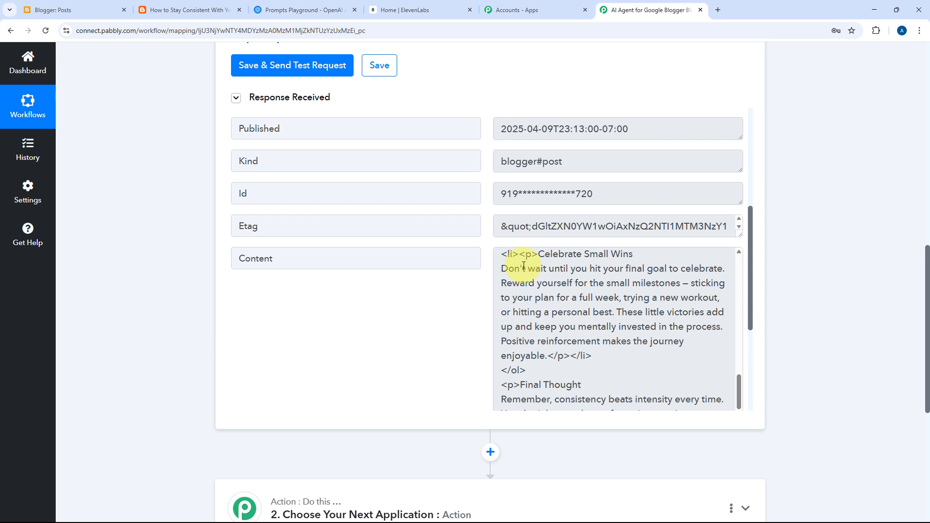
left_click(200, 11)
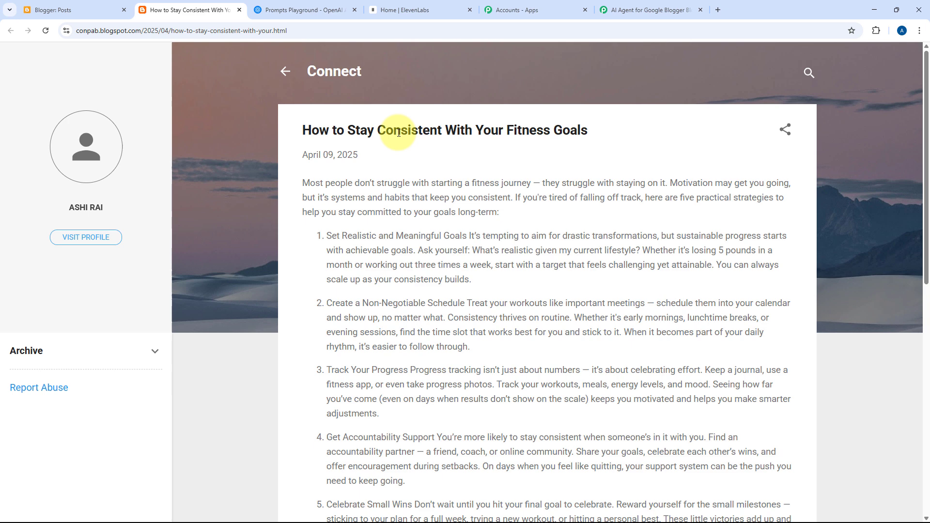
left_click(656, 9)
Step: Set the workflow's second step to the OpenAI (ChatGPT, DALL-E, Whisper) app with the ChatGPT action event
scroll(184, 199, "down", 1)
scroll(184, 198, "down", 5)
left_click(395, 202)
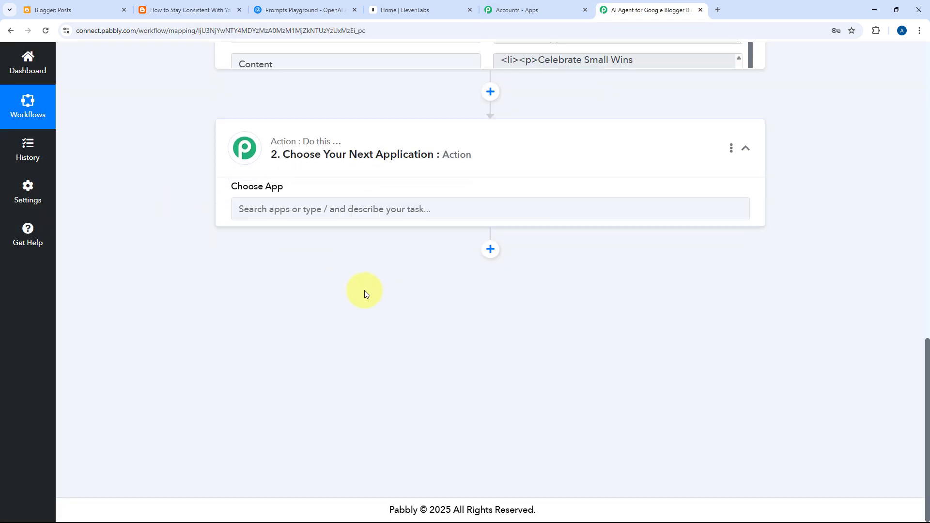
left_click(268, 255)
type("OpenAI")
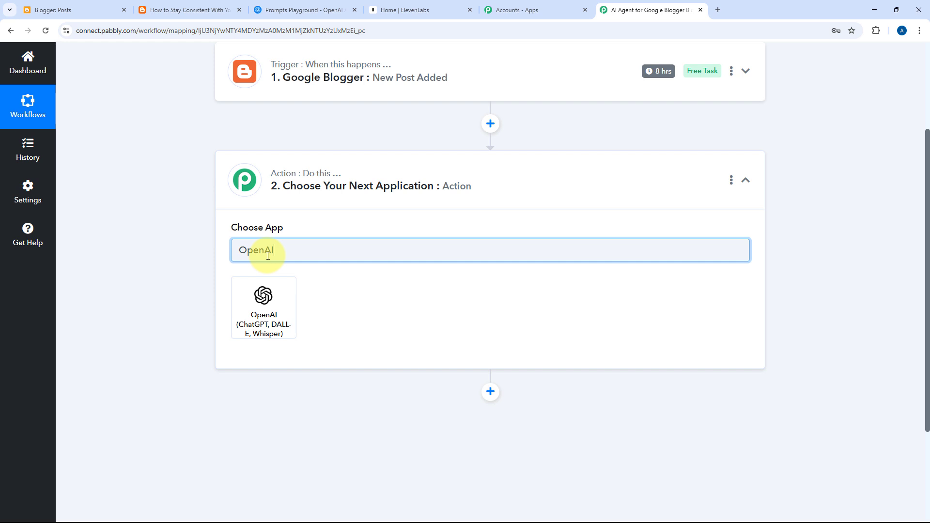
left_click(275, 296)
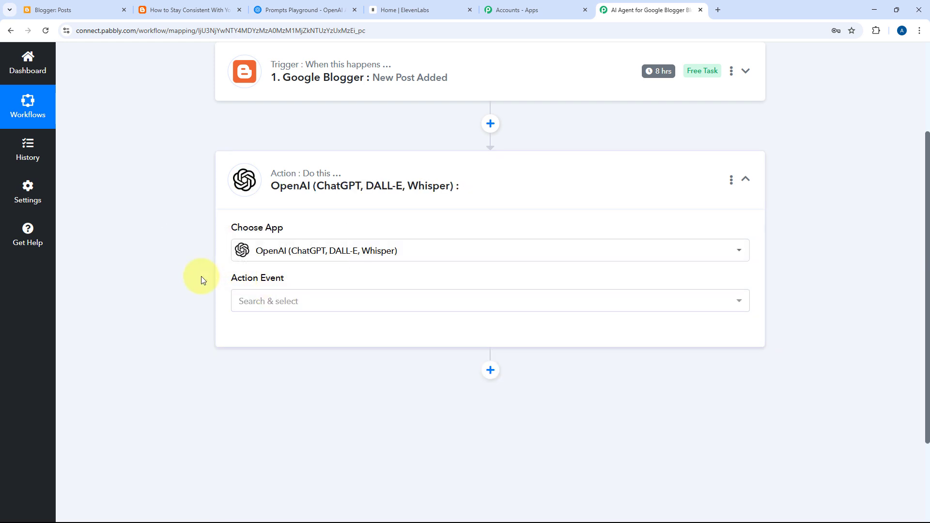
scroll(202, 276, "down", 2)
left_click(334, 204)
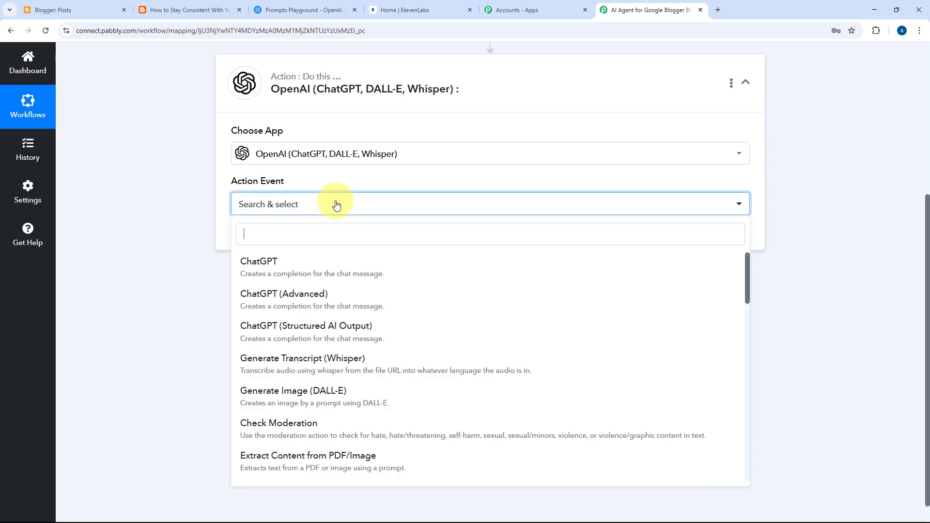
left_click(275, 262)
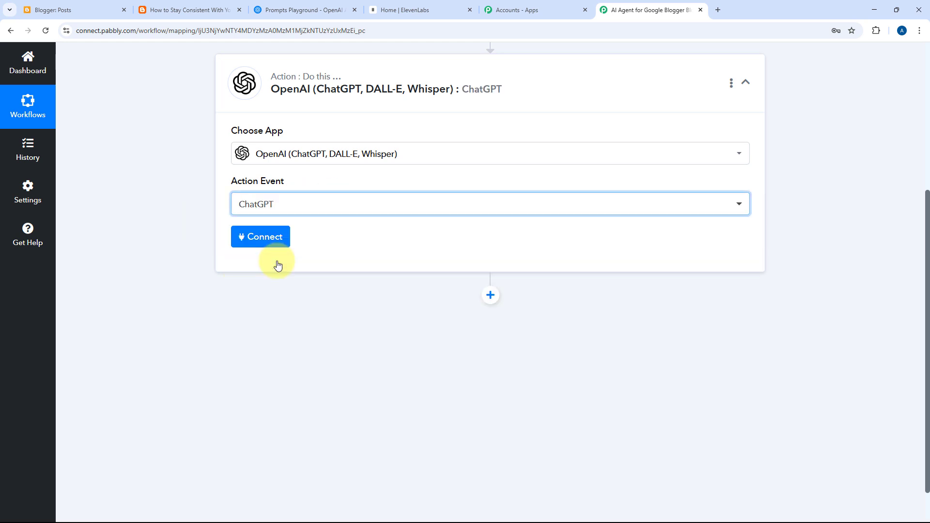
Step: Start adding a new connection for the OpenAI action and switch to the OpenAI platform
left_click(263, 236)
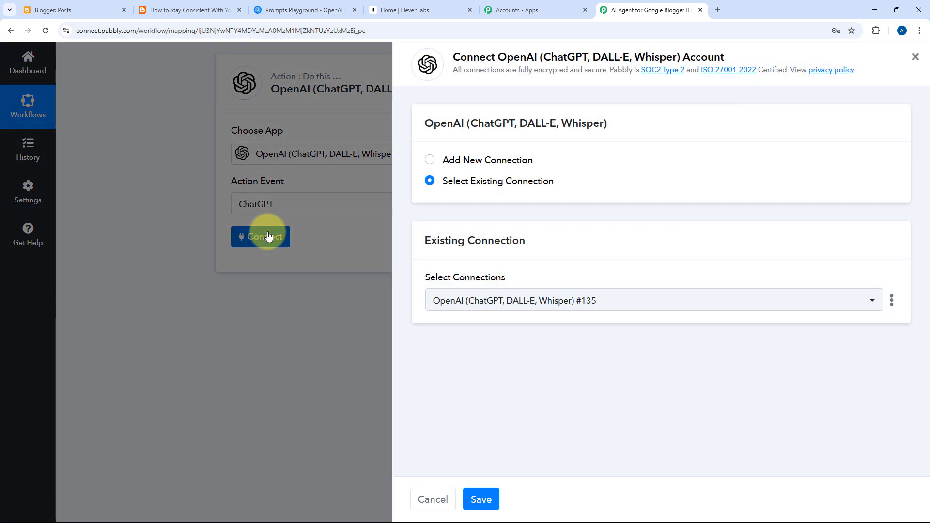
left_click(430, 159)
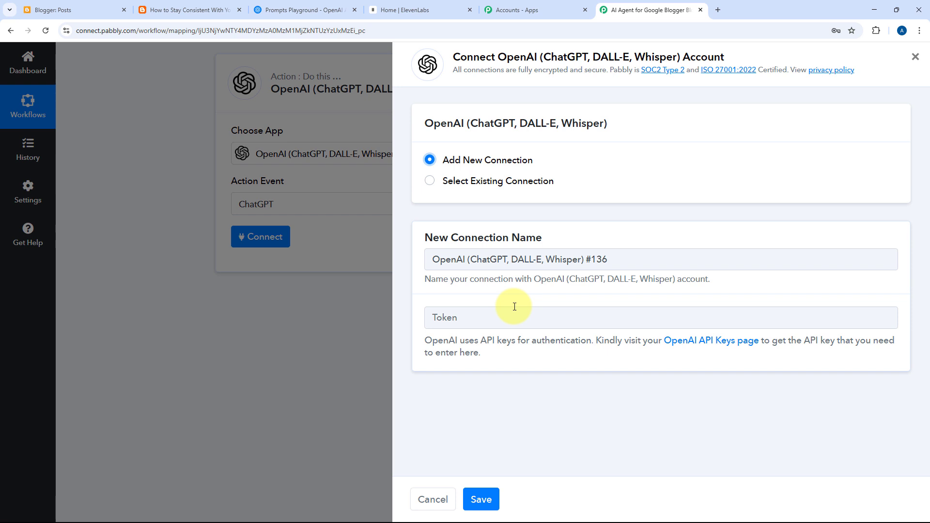
left_click(296, 10)
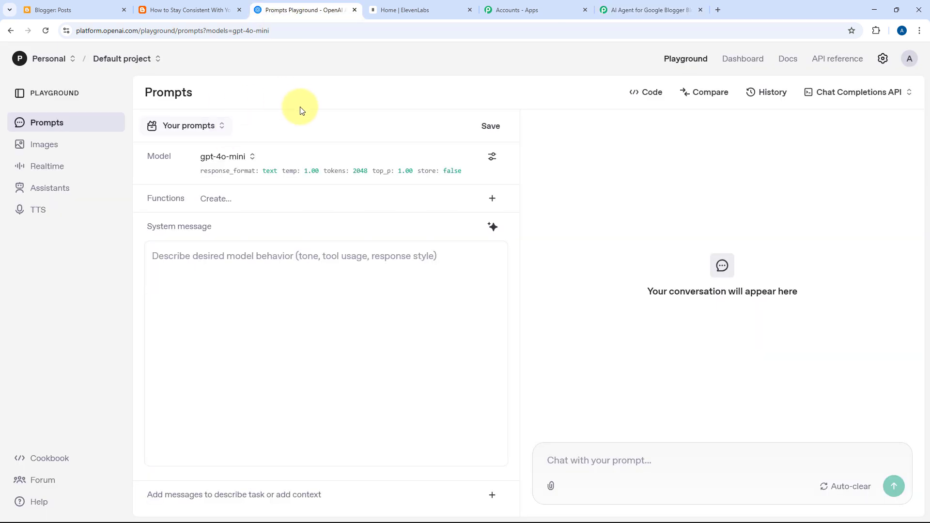
Step: Create a new OpenAI secret key named Pabbly Connect in the default project with all permissions, and copy it
left_click(743, 62)
left_click(42, 253)
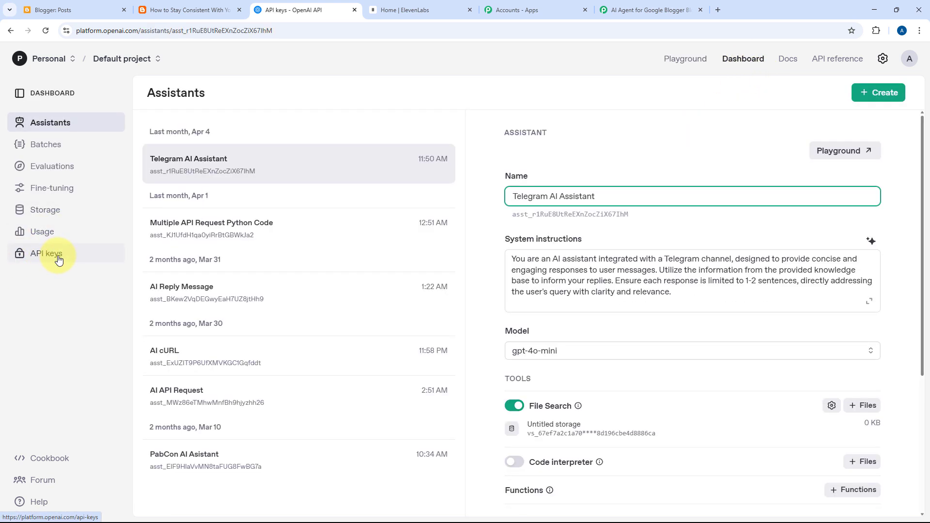
left_click(863, 94)
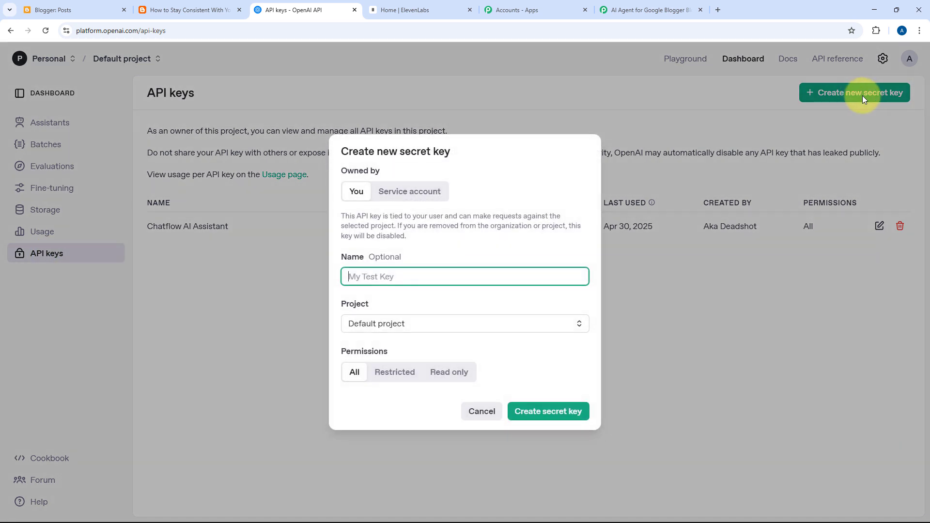
type("Pabbly Connect")
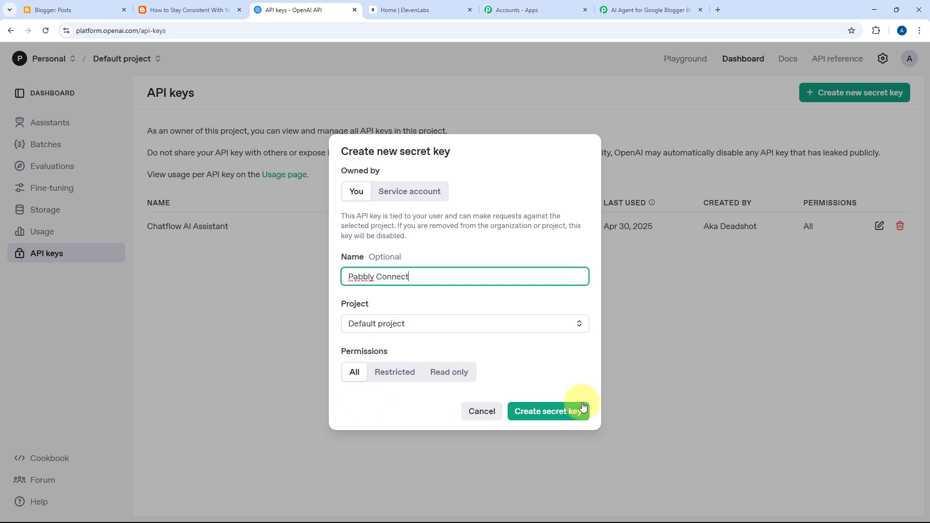
left_click(564, 411)
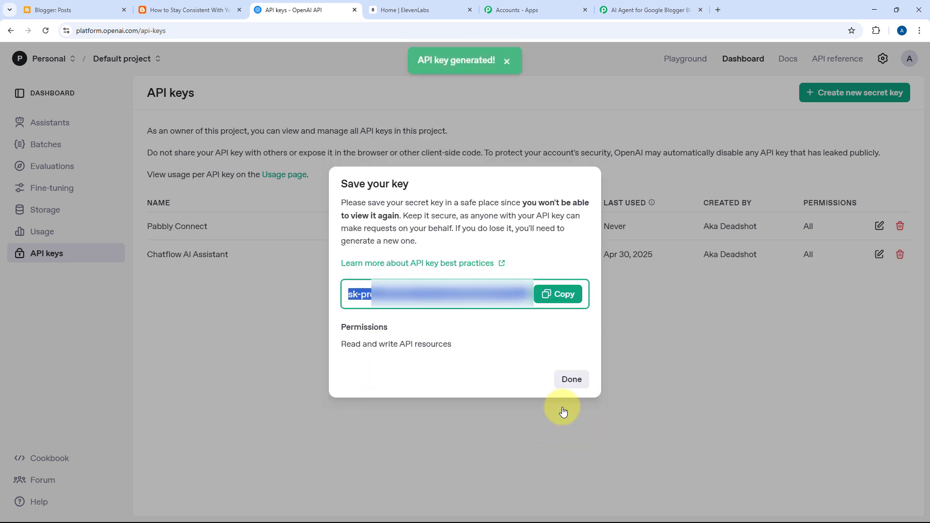
left_click(561, 295)
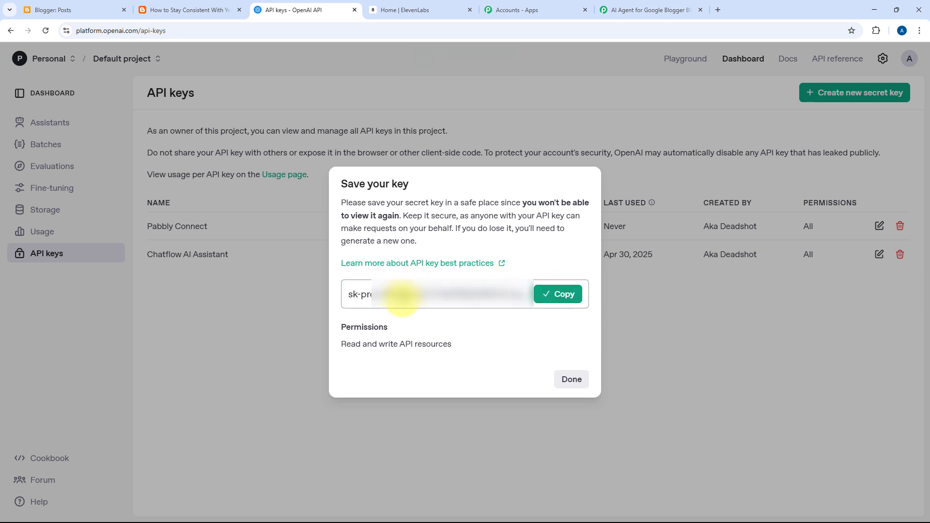
Step: Return to the workflow, paste the OpenAI API key as the new connection's token, and save the connection
left_click(626, 6)
right_click(446, 316)
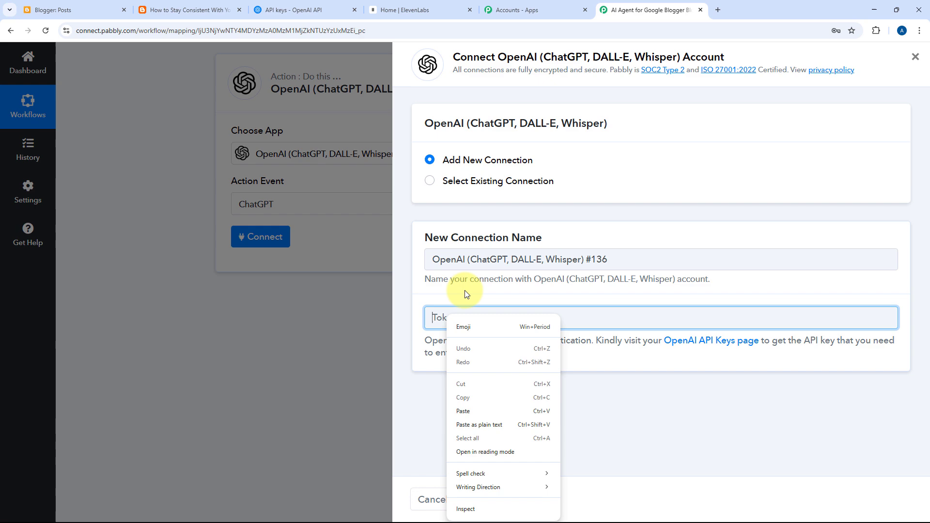
left_click(464, 411)
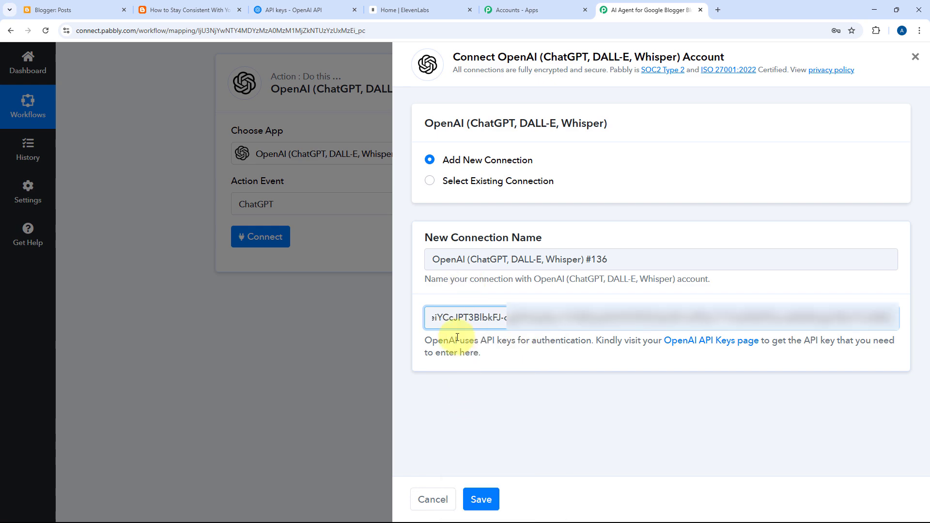
left_click(487, 499)
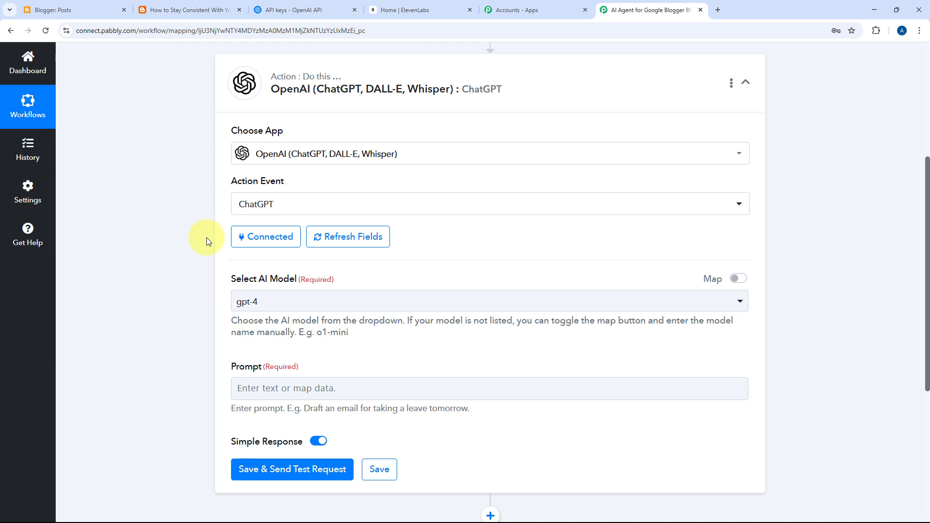
Step: Set the ChatGPT action's AI model to gpt-4o-mini
scroll(205, 234, "down", 2)
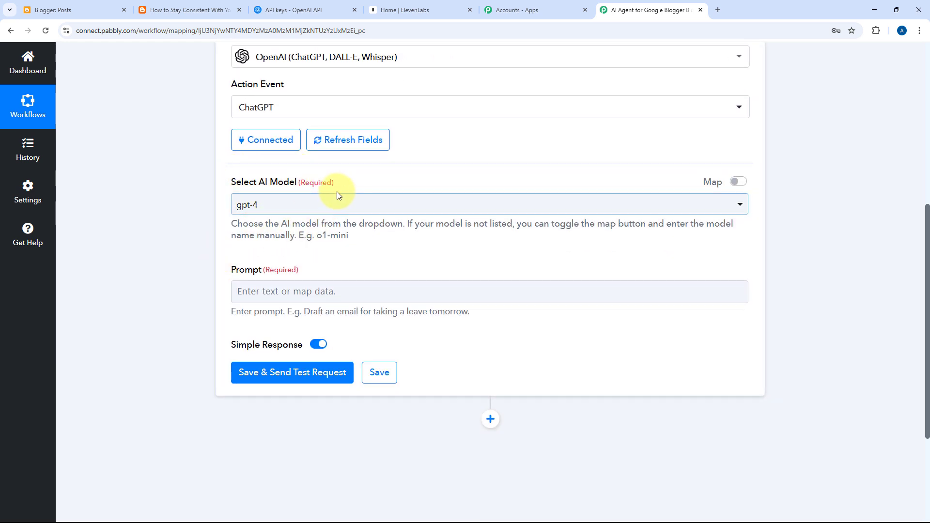
left_click(352, 198)
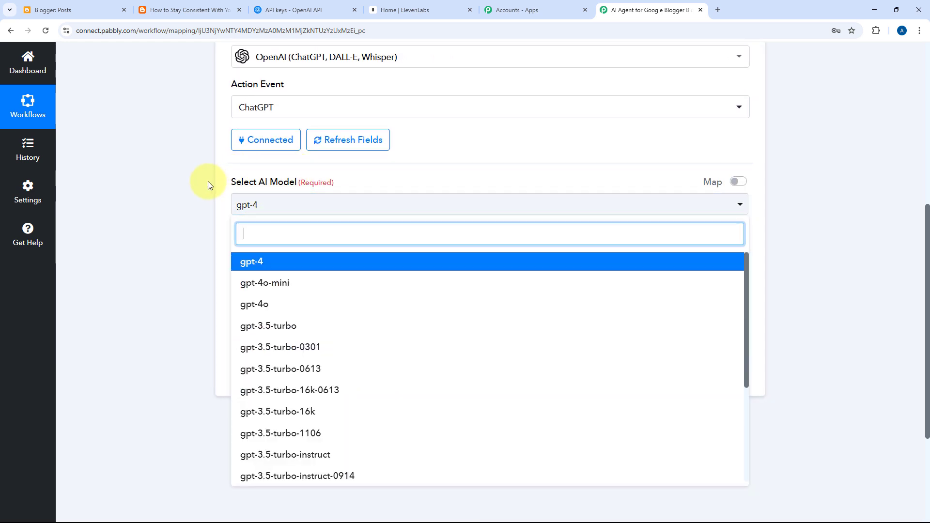
scroll(302, 189, "down", 2)
scroll(301, 198, "down", 2)
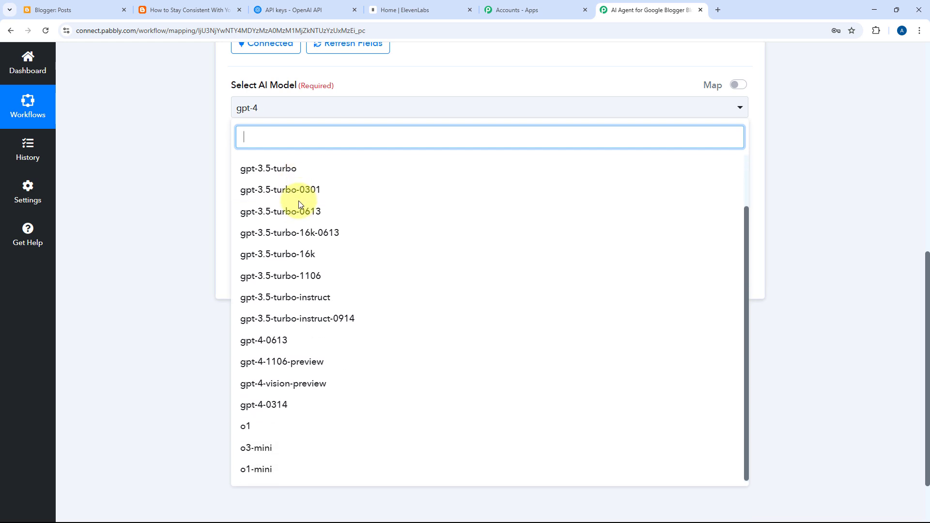
scroll(299, 201, "up", 2)
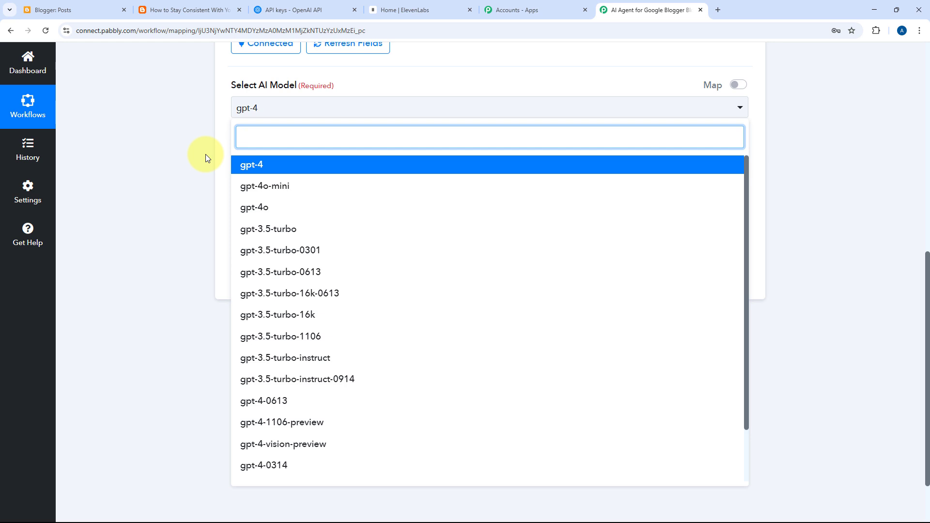
left_click(295, 187)
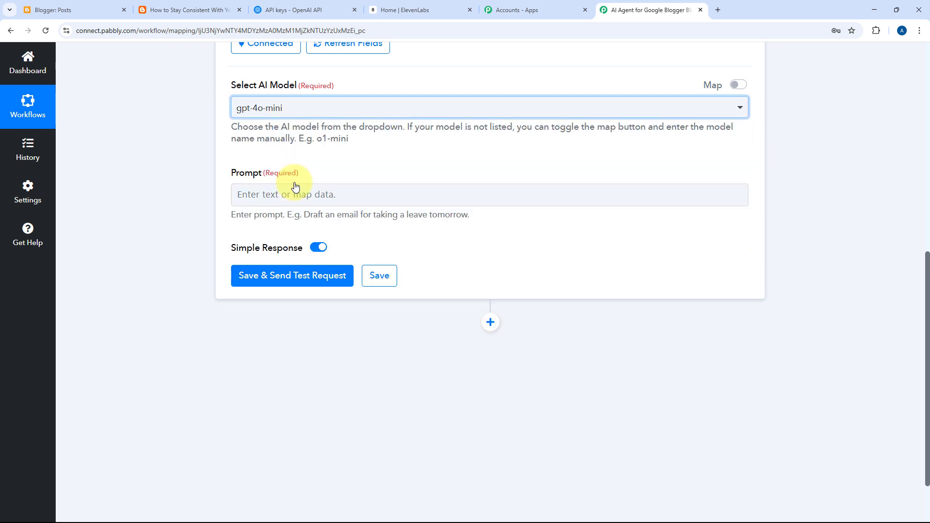
Step: Fill the prompt with instructions for a conversational, plain-text voiceover summary of 60–90 seconds, ending with Blog Title and Blog Content labels
scroll(271, 131, "down", 1)
left_click(295, 146)
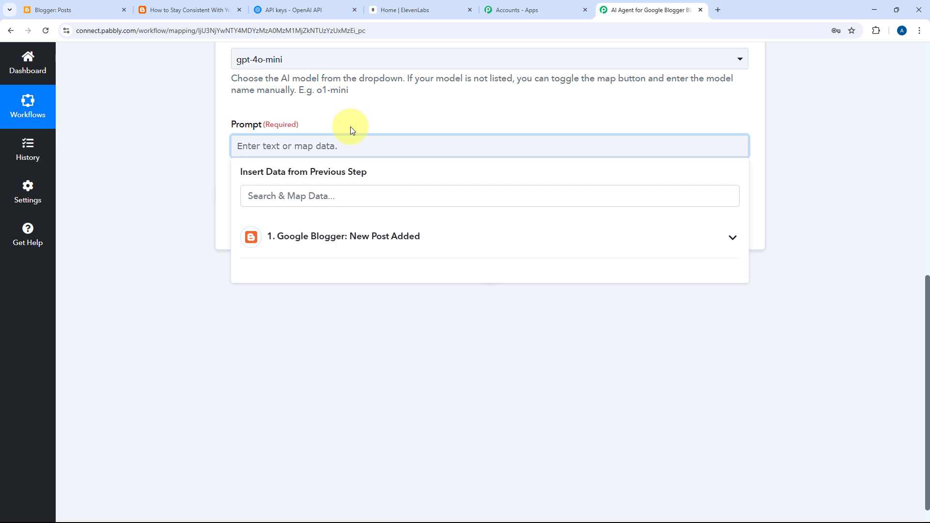
key("ctrl+v")
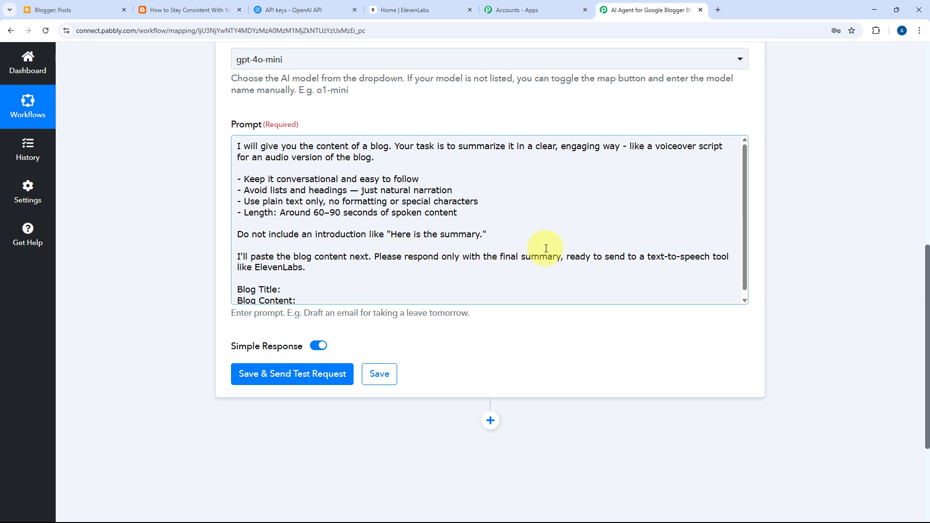
scroll(546, 249, "down", 1)
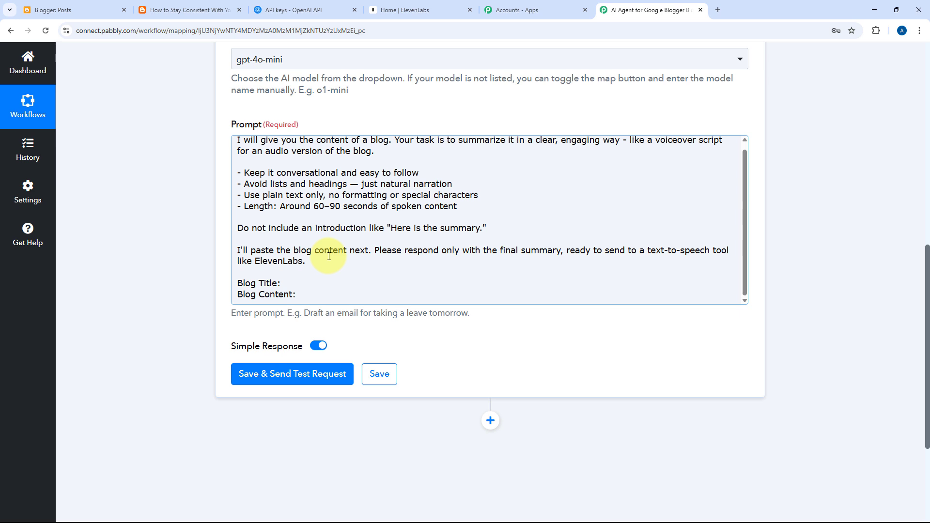
Step: Check the Blogger post list and the Title and Content values in the trigger's received response, and return to the ChatGPT prompt
left_click(316, 281)
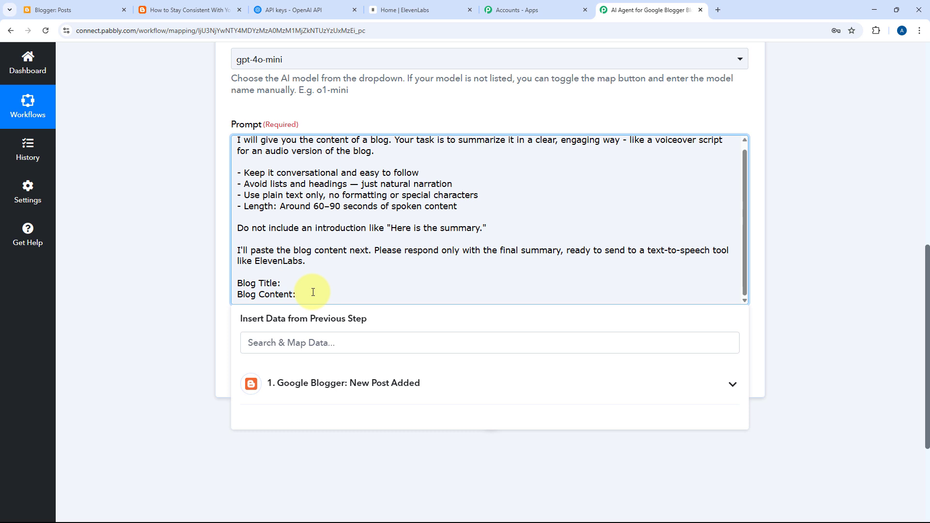
left_click(103, 6)
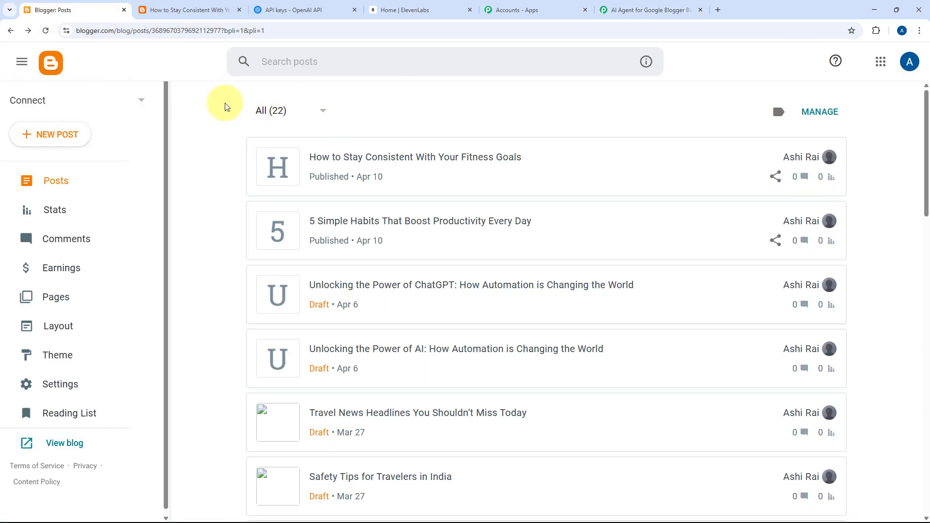
left_click(649, 10)
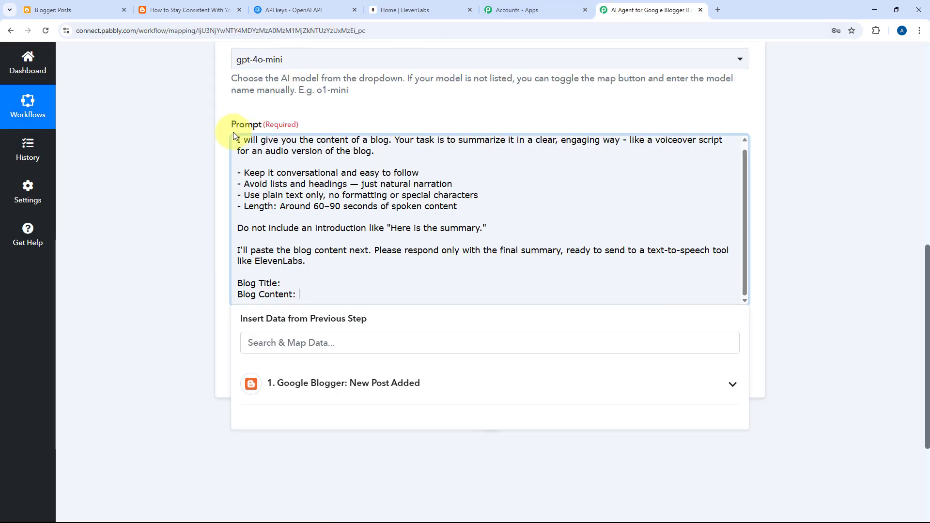
scroll(193, 203, "up", 10)
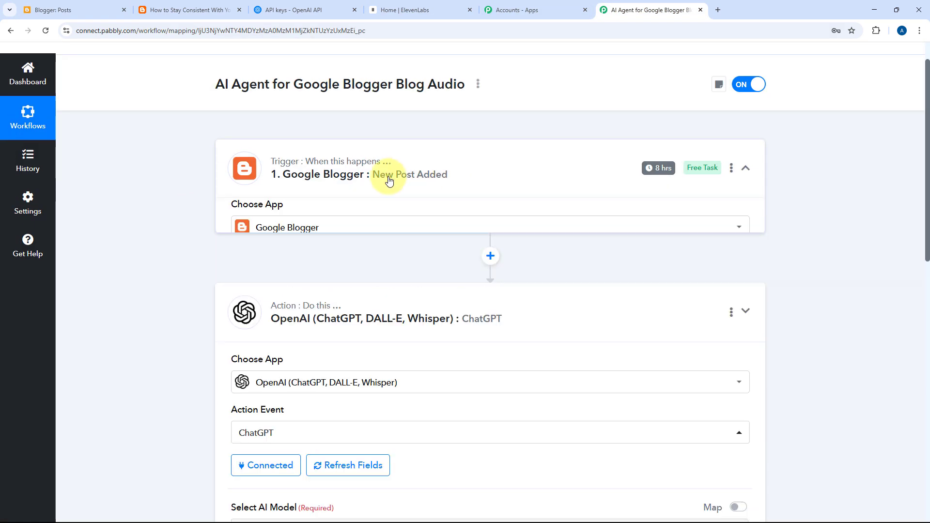
scroll(249, 245, "down", 4)
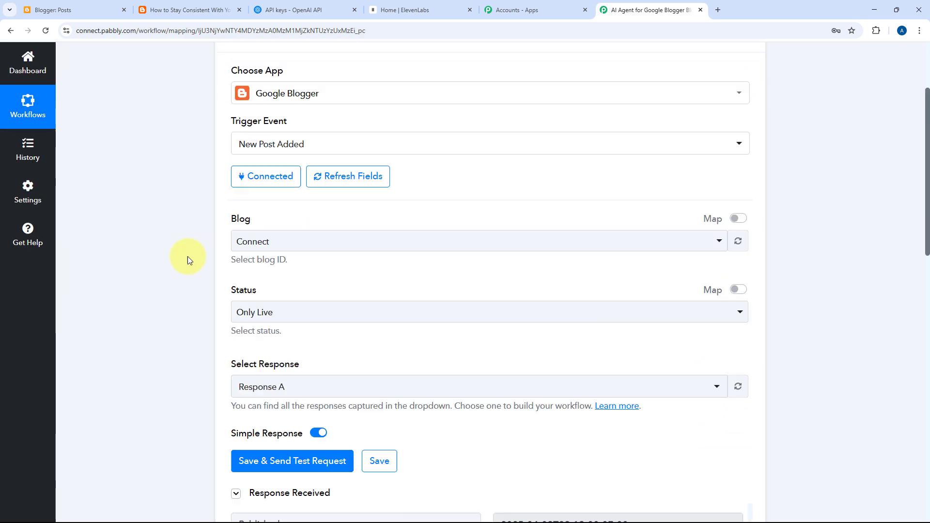
scroll(188, 257, "down", 10)
scroll(488, 234, "up", 3)
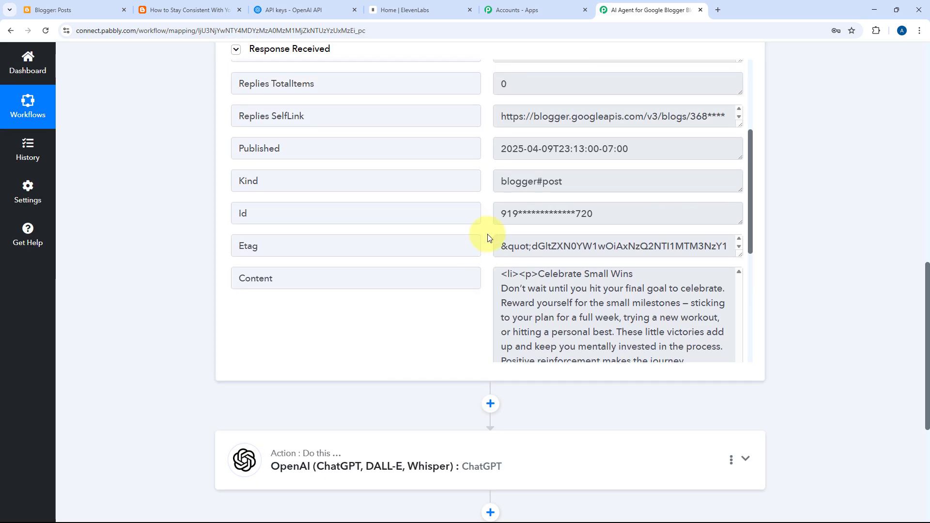
scroll(488, 234, "up", 5)
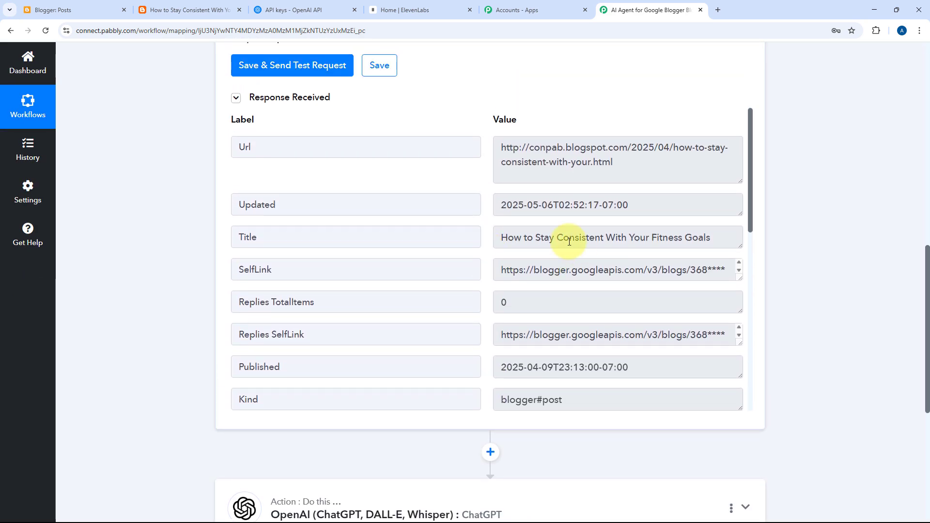
left_click(503, 248)
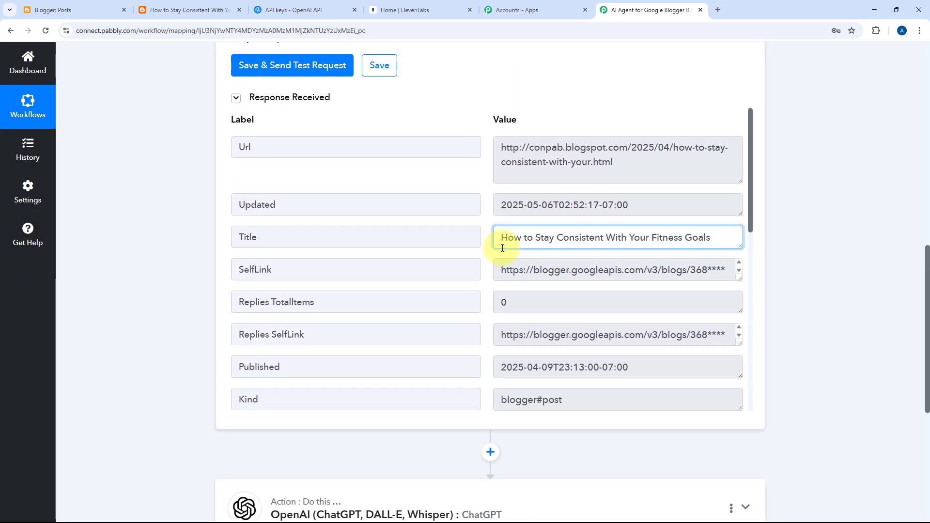
scroll(503, 248, "down", 6)
scroll(589, 231, "up", 5)
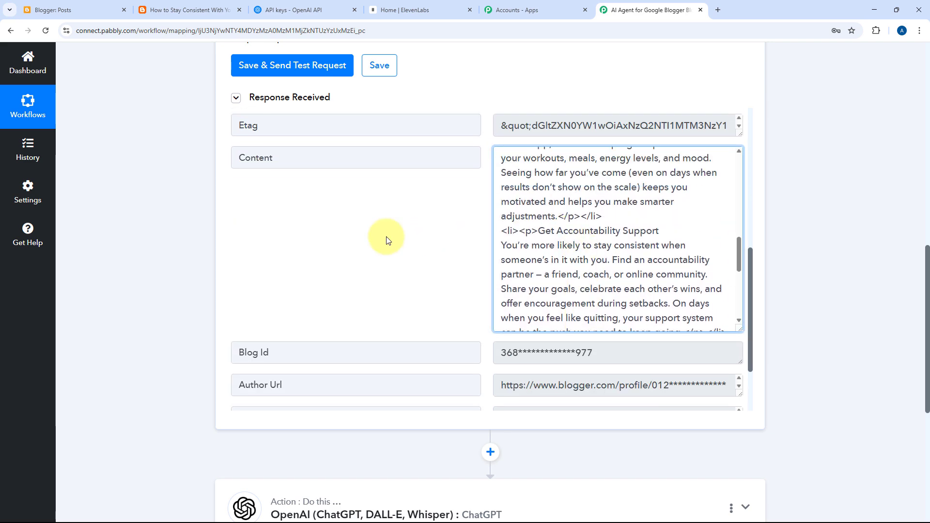
scroll(178, 255, "down", 5)
left_click(493, 290)
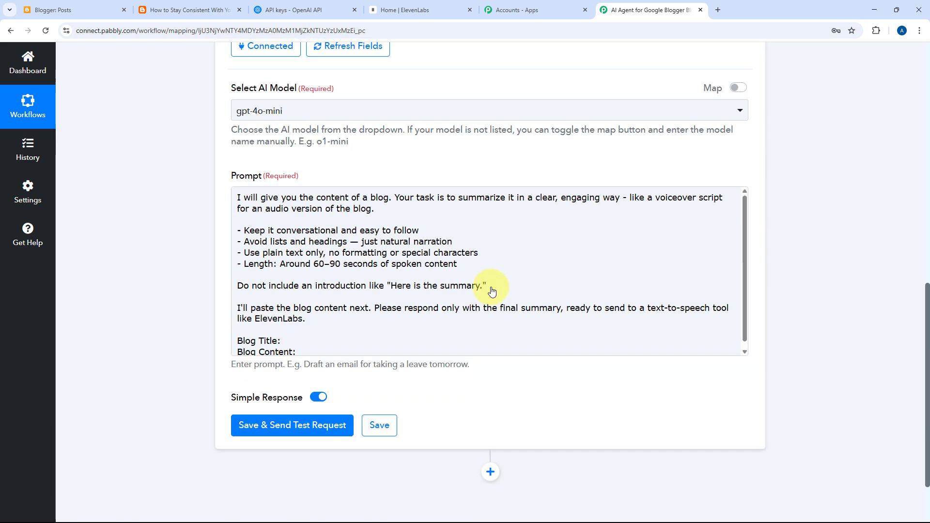
scroll(492, 291, "up", 6)
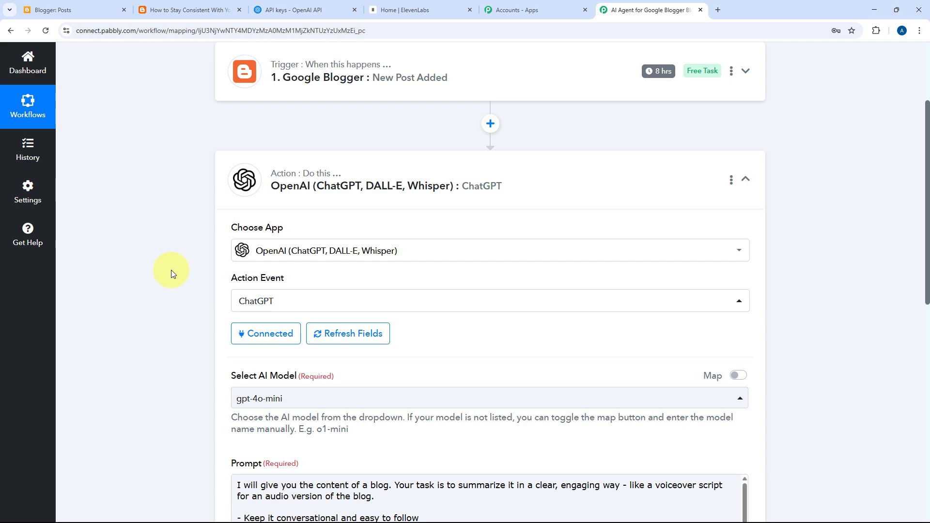
scroll(170, 269, "down", 7)
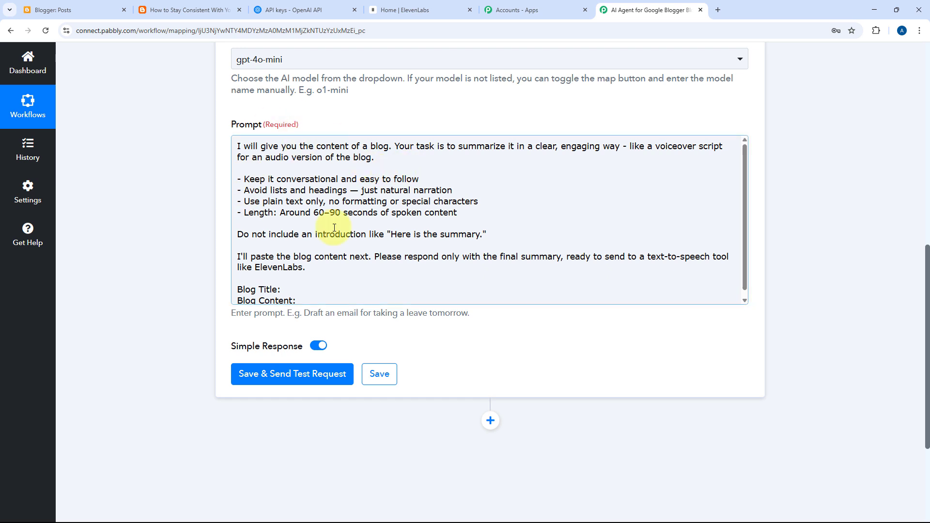
Step: Map the Google Blogger trigger's Title value after the Blog Title label in the prompt
left_click(318, 285)
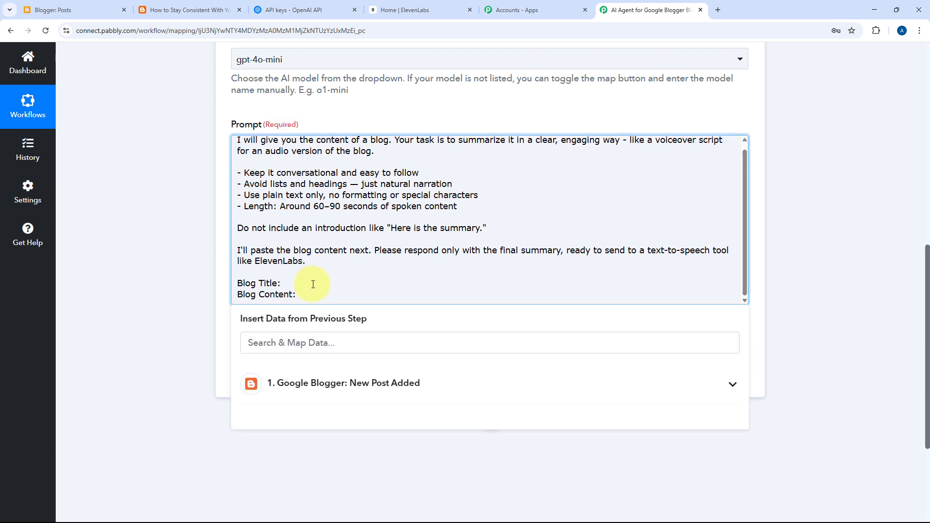
left_click(375, 384)
scroll(185, 287, "down", 3)
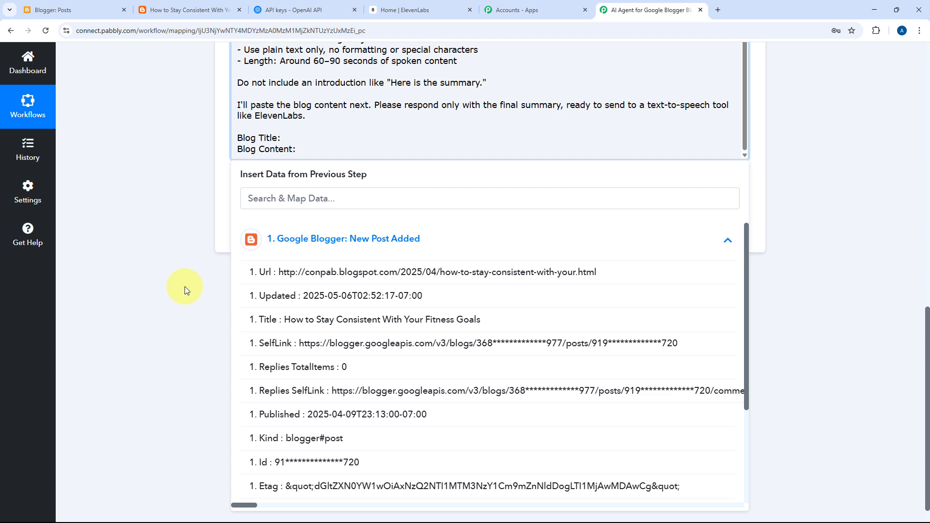
left_click(328, 318)
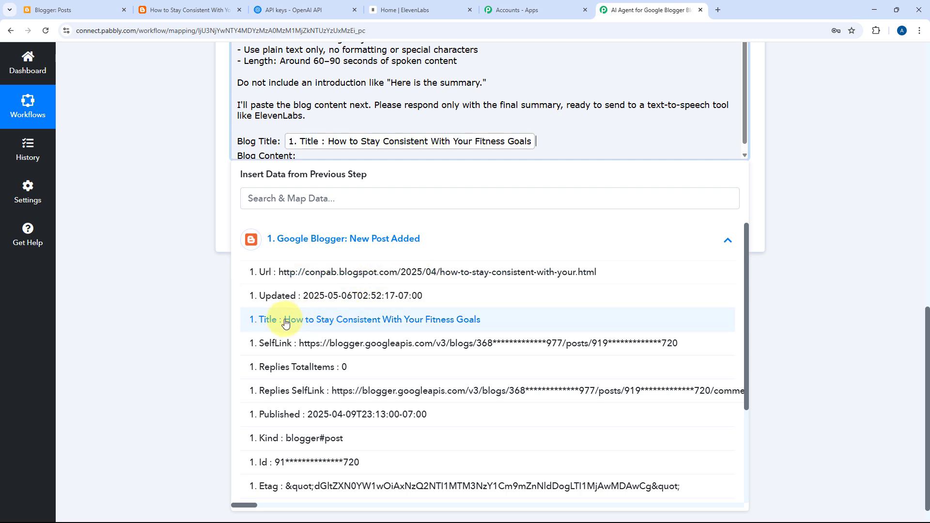
Step: Map the Google Blogger trigger's Content value after the Blog Content label in the prompt
left_click(309, 156)
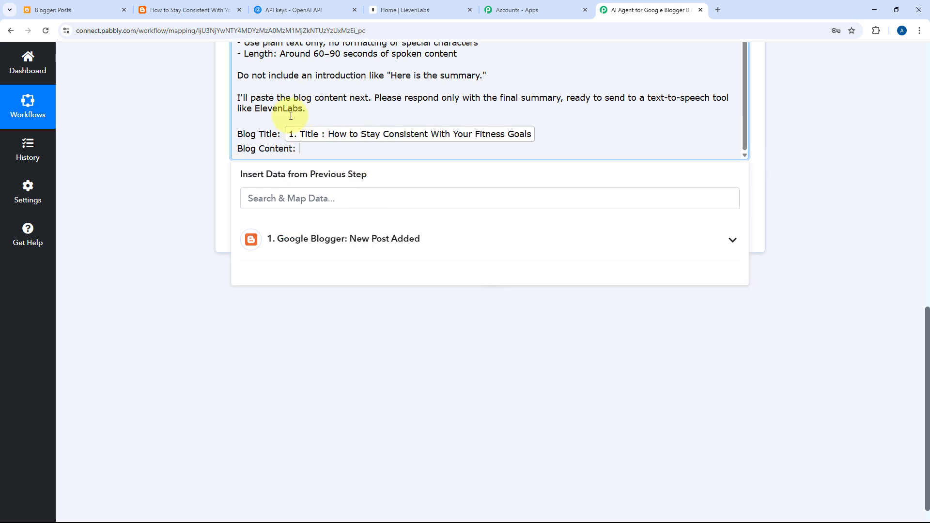
left_click(373, 239)
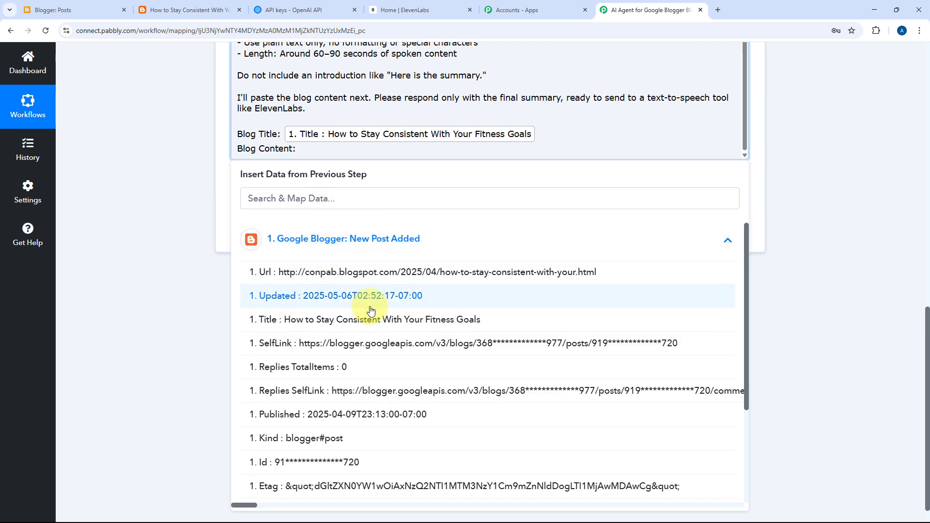
scroll(373, 307, "down", 2)
scroll(371, 310, "down", 3)
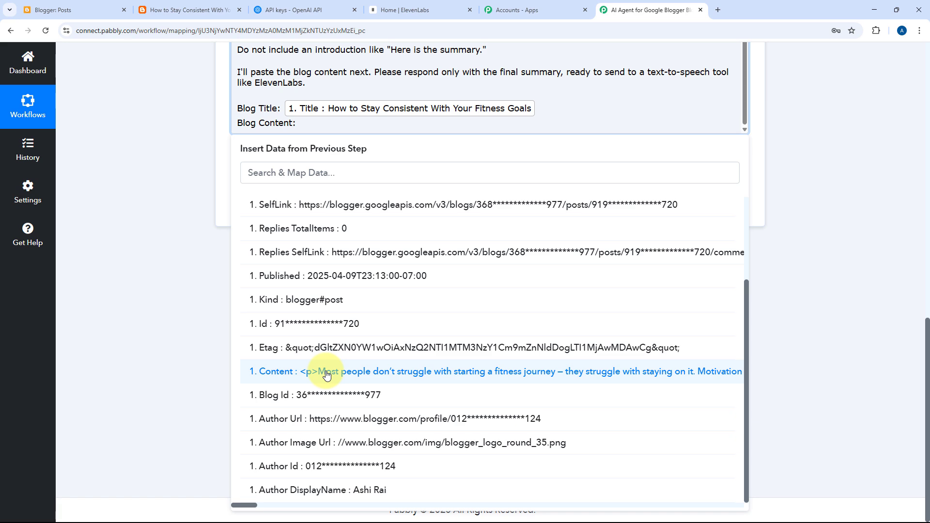
left_click(327, 376)
left_click(176, 126)
Step: Save the ChatGPT action with the completed prompt and send a test request
scroll(198, 146, "up", 3)
scroll(318, 188, "up", 10)
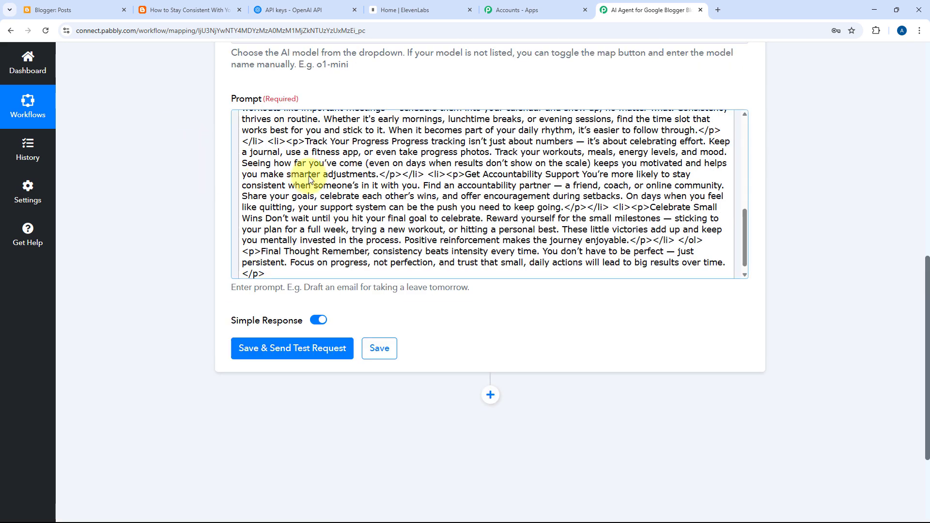
scroll(292, 210, "down", 2)
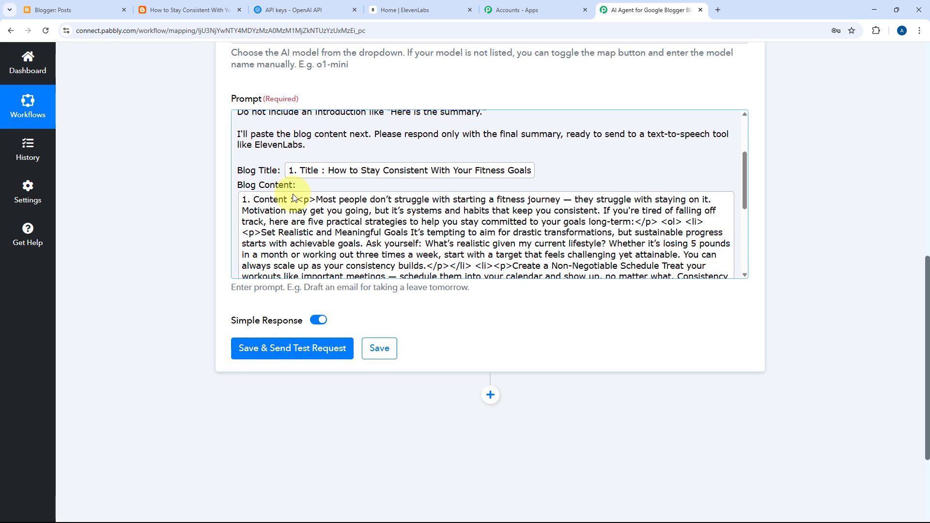
scroll(189, 191, "down", 3)
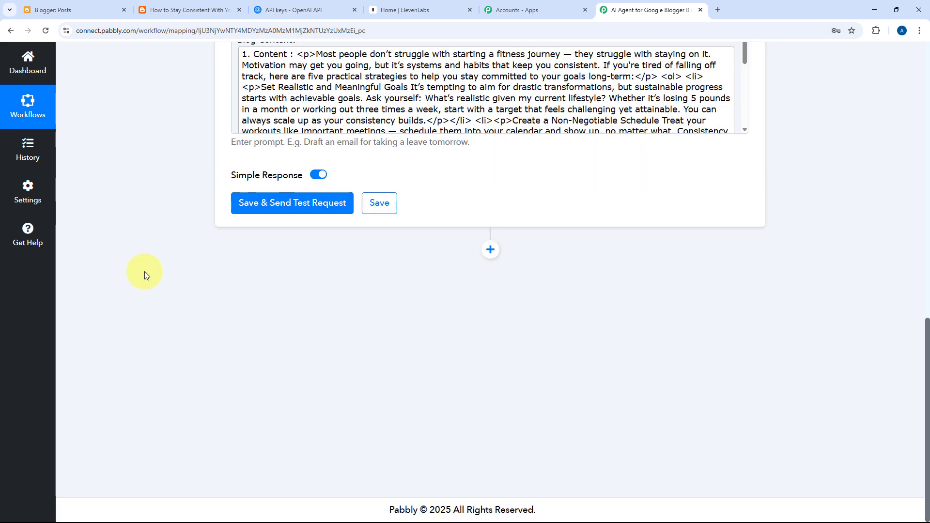
left_click(297, 209)
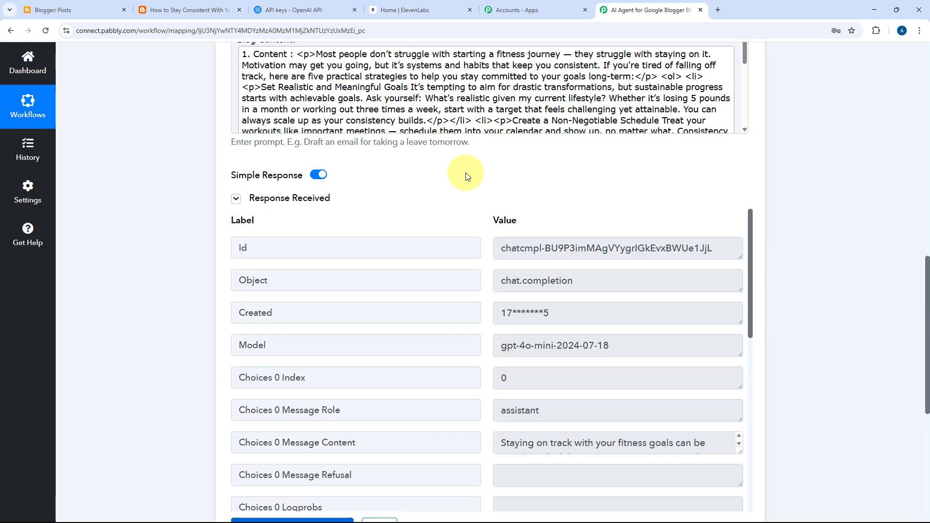
Step: Enlarge the Choices 0 Message Content value in the ChatGPT response and read through the generated voiceover summary
scroll(466, 175, "down", 2)
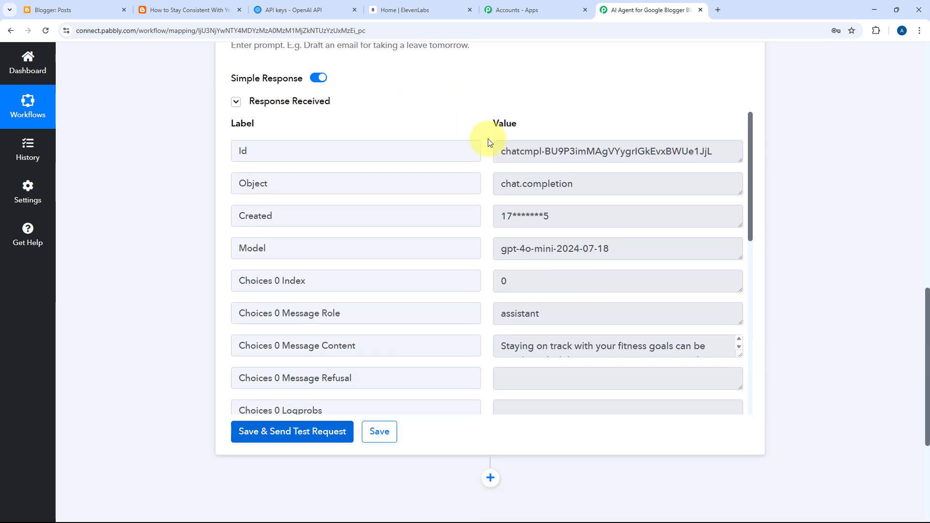
scroll(476, 141, "down", 2)
left_click_drag(357, 248, 281, 249)
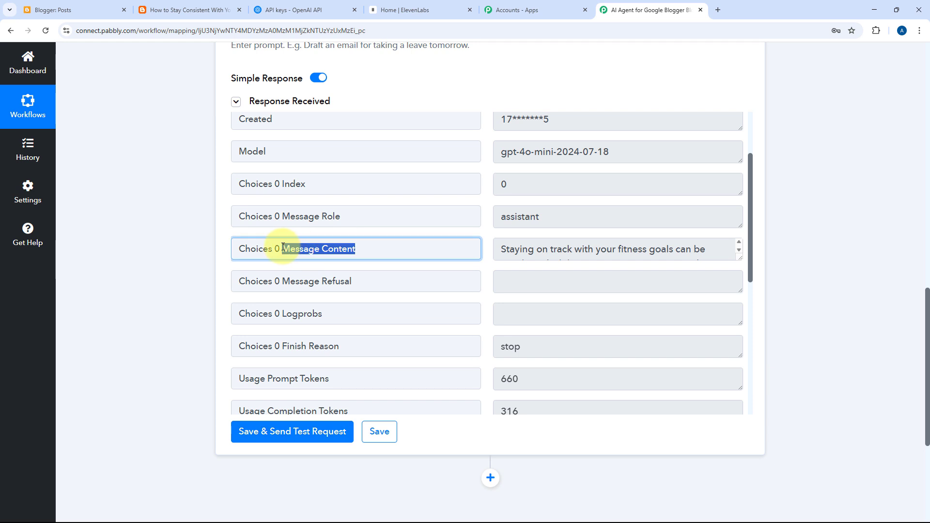
left_click(739, 256)
left_click_drag(741, 257, 740, 395)
scroll(668, 279, "down", 5)
scroll(668, 280, "down", 7)
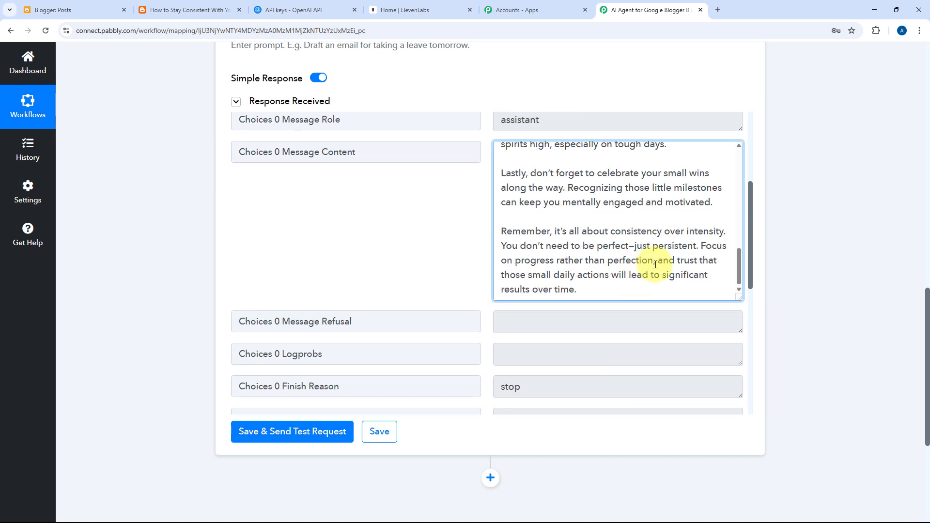
scroll(630, 272, "up", 7)
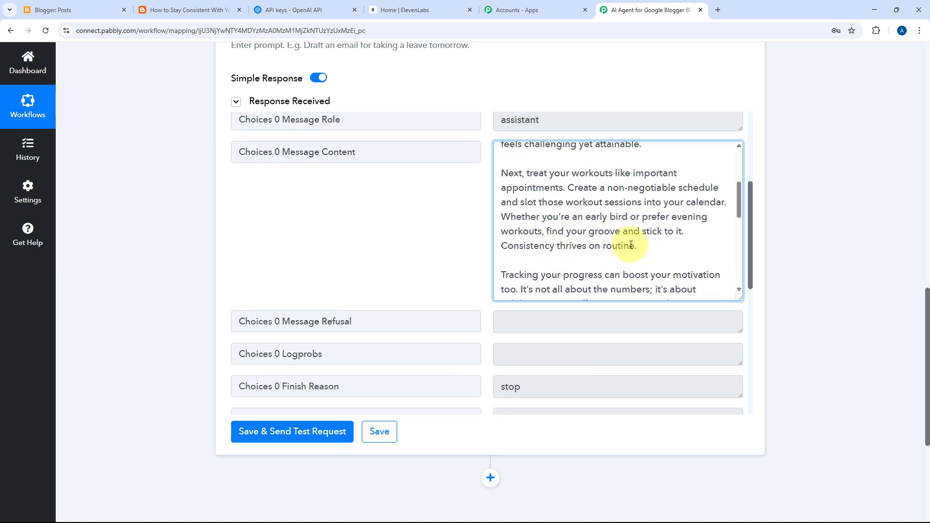
scroll(624, 232, "up", 6)
scroll(471, 252, "down", 3)
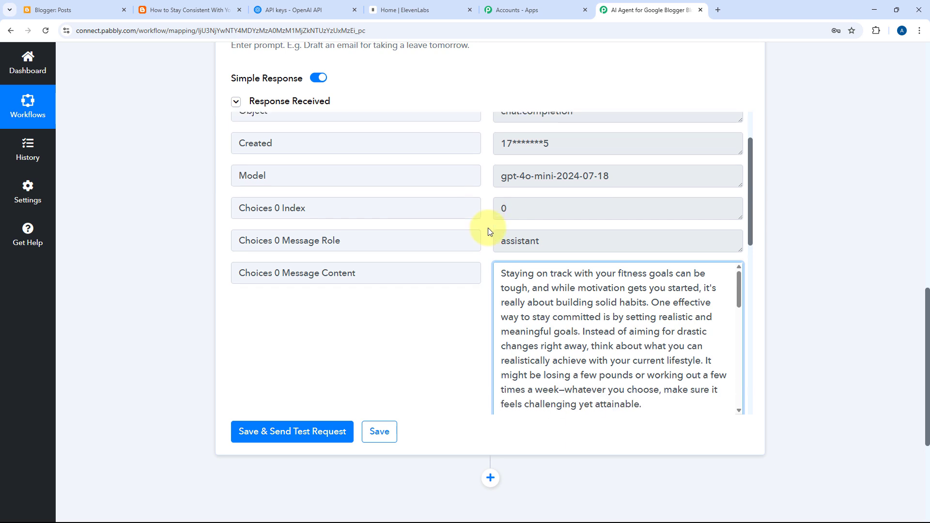
left_click_drag(502, 154, 678, 266)
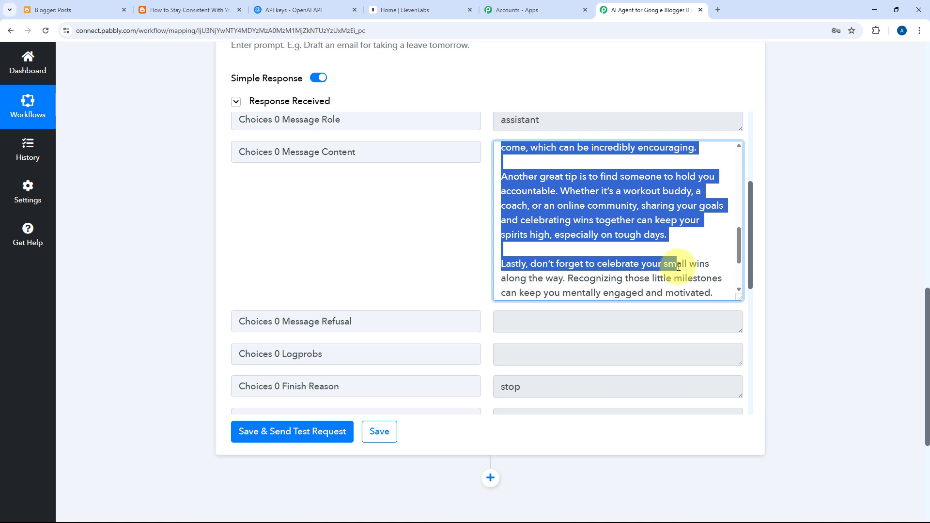
left_click(678, 266)
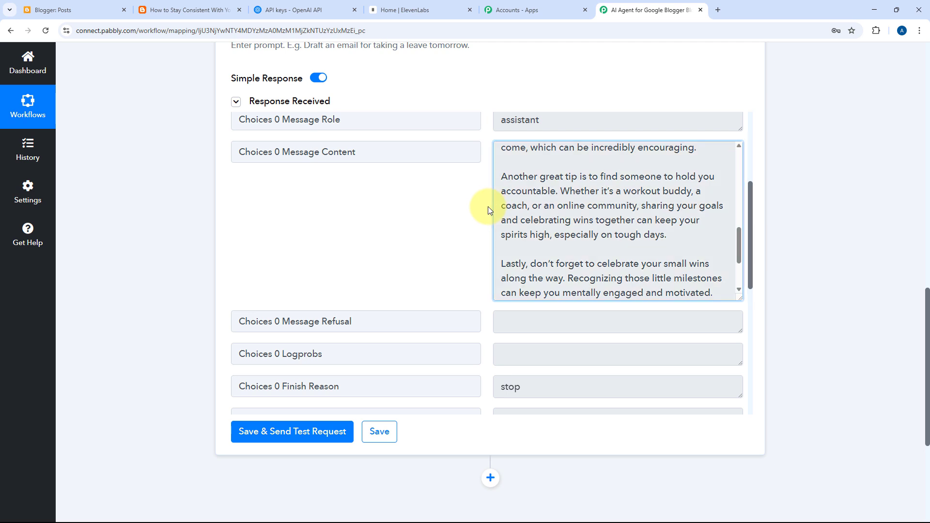
scroll(563, 228, "up", 5)
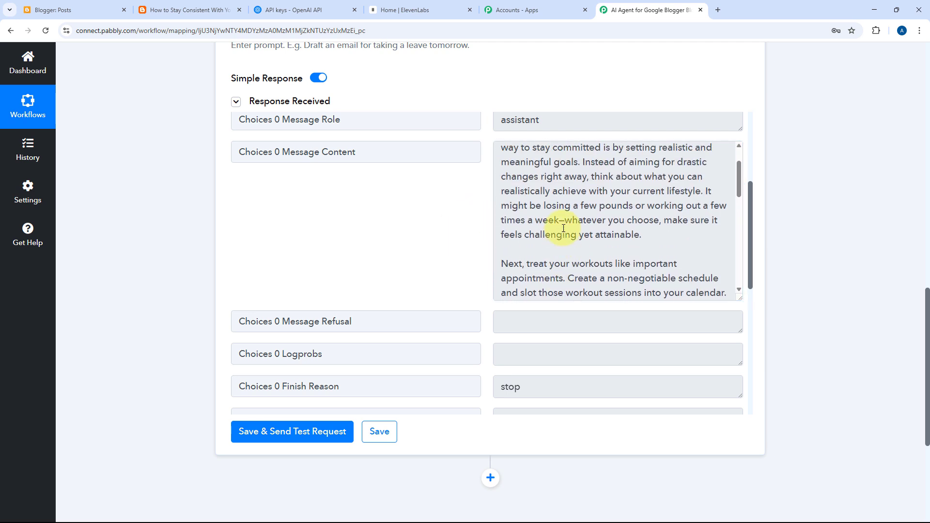
scroll(563, 227, "up", 4)
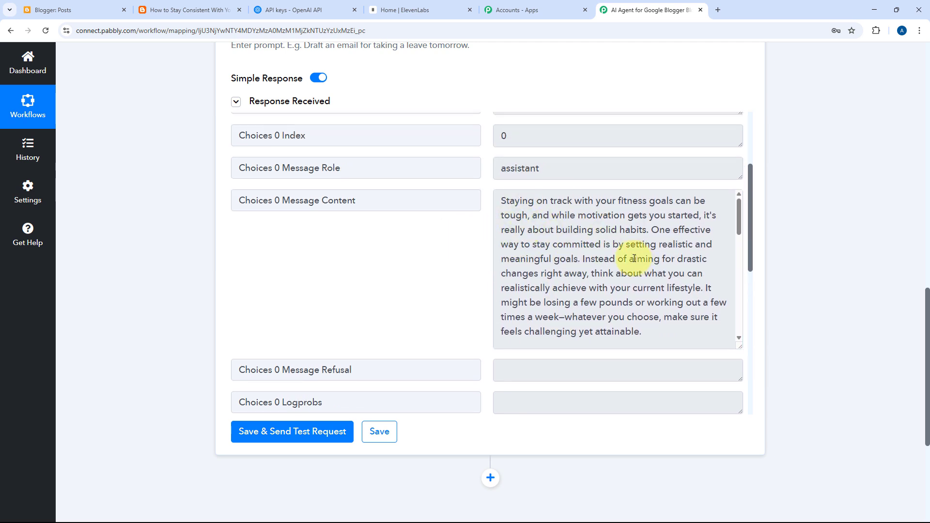
Step: Add a new action step after ChatGPT with ElevenLabs as its app
scroll(195, 260, "down", 5)
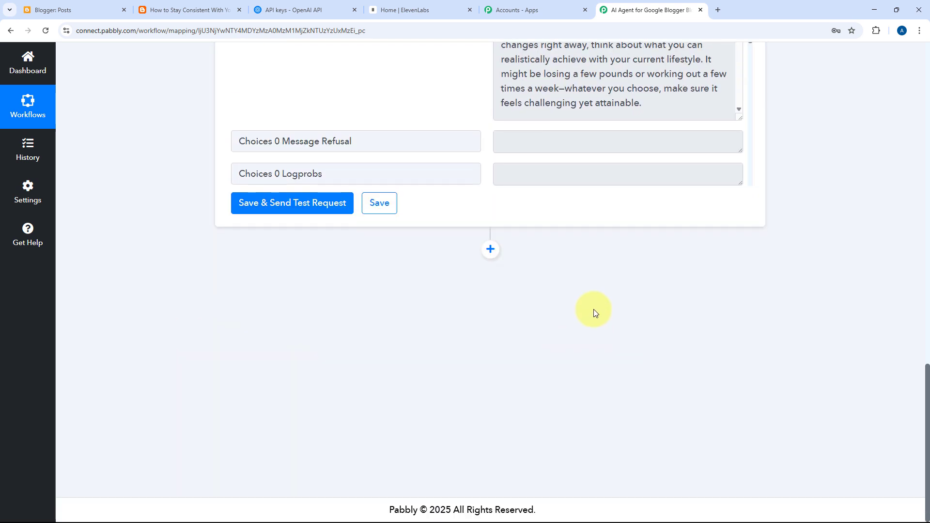
left_click(491, 249)
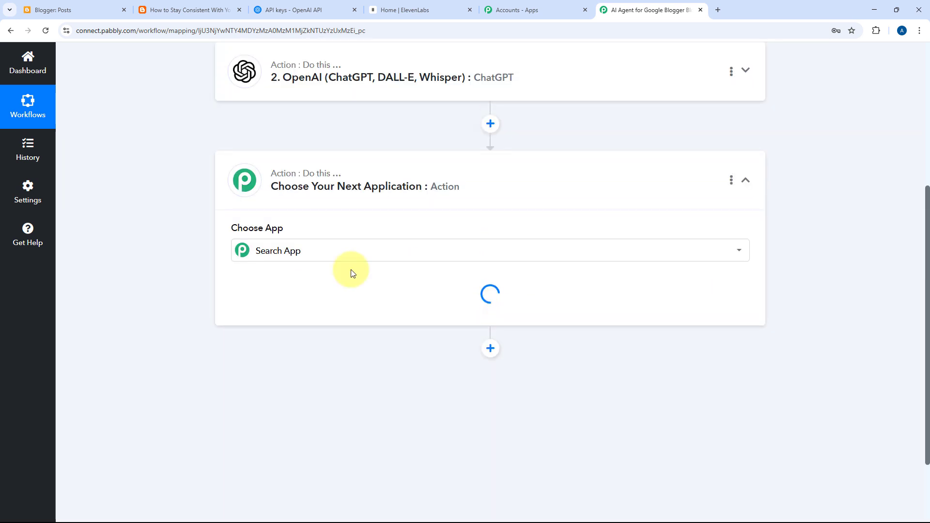
type("Ele")
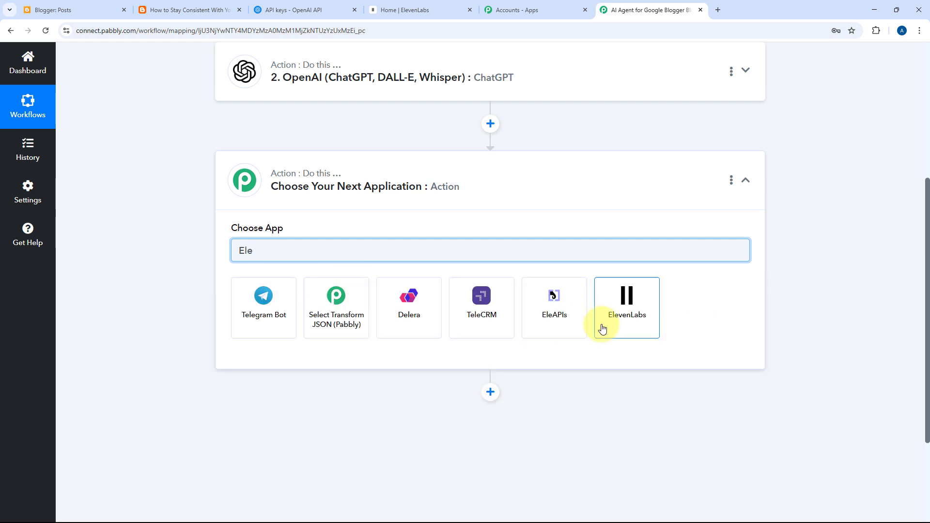
left_click(601, 321)
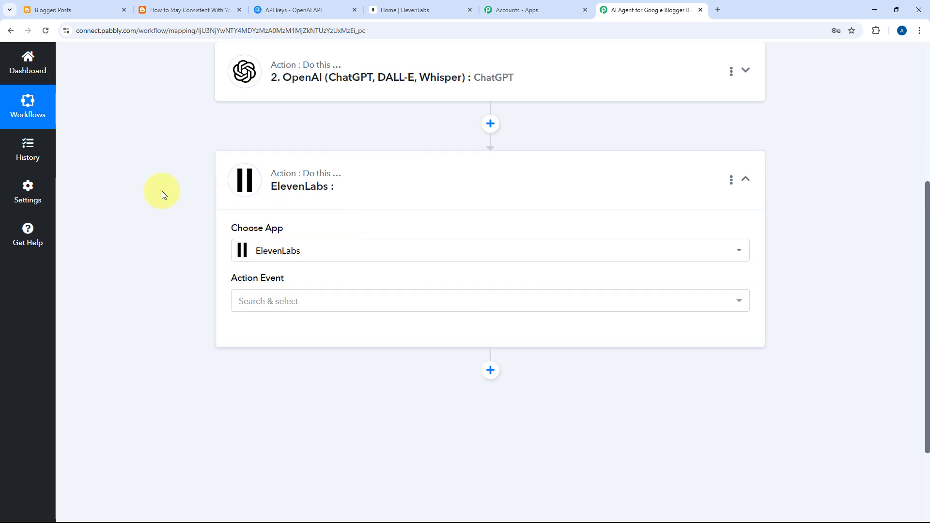
Step: Set the ElevenLabs action event to Create Text To Speech, not the legacy version
scroll(162, 191, "down", 2)
left_click(310, 186)
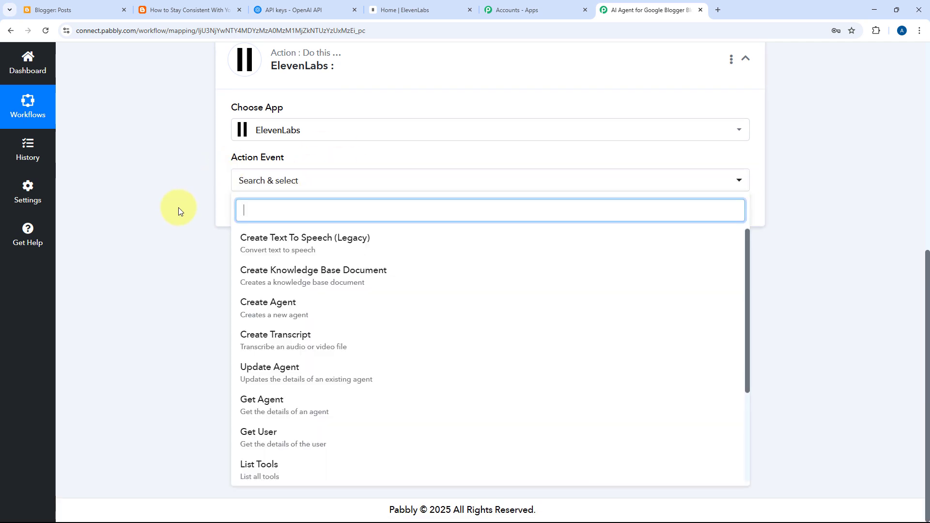
scroll(271, 271, "down", 3)
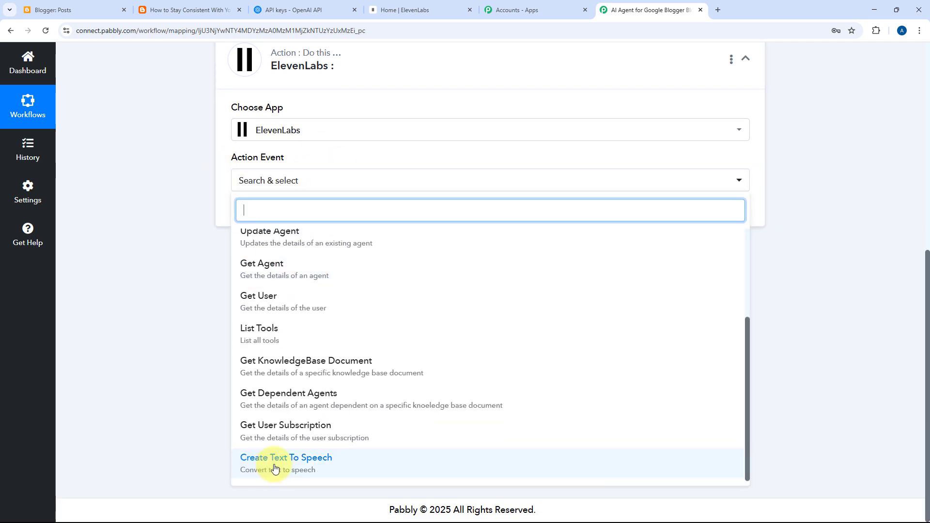
left_click(291, 468)
Step: Begin connecting the ElevenLabs action with a new connection instead of an existing one
scroll(298, 327, "up", 1)
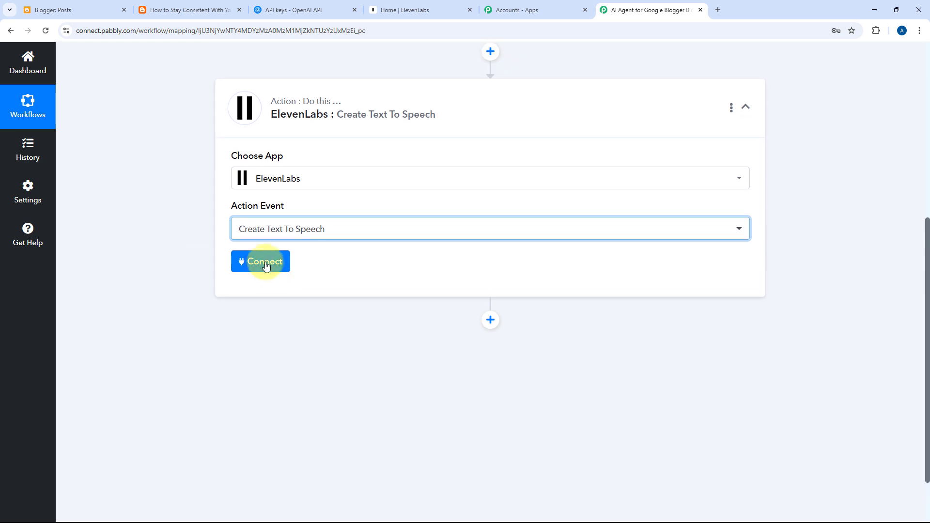
left_click(264, 264)
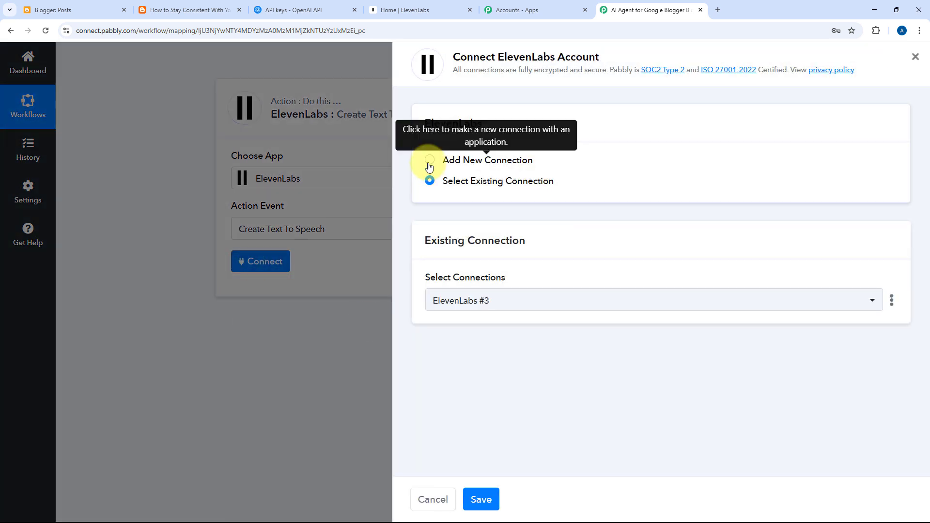
left_click(430, 162)
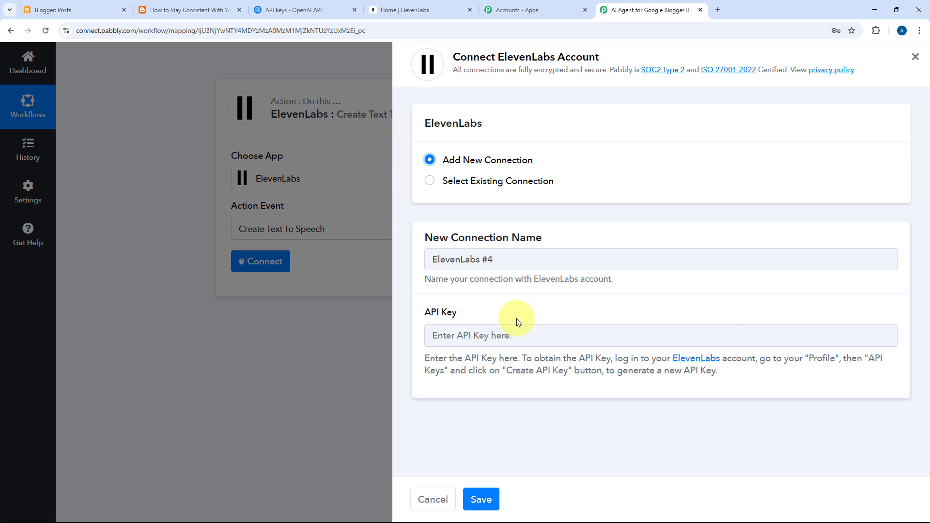
Step: Switch to ElevenLabs, create an API key named Fearsome African Crowned Eagle without restrictions, and copy the key
left_click(390, 9)
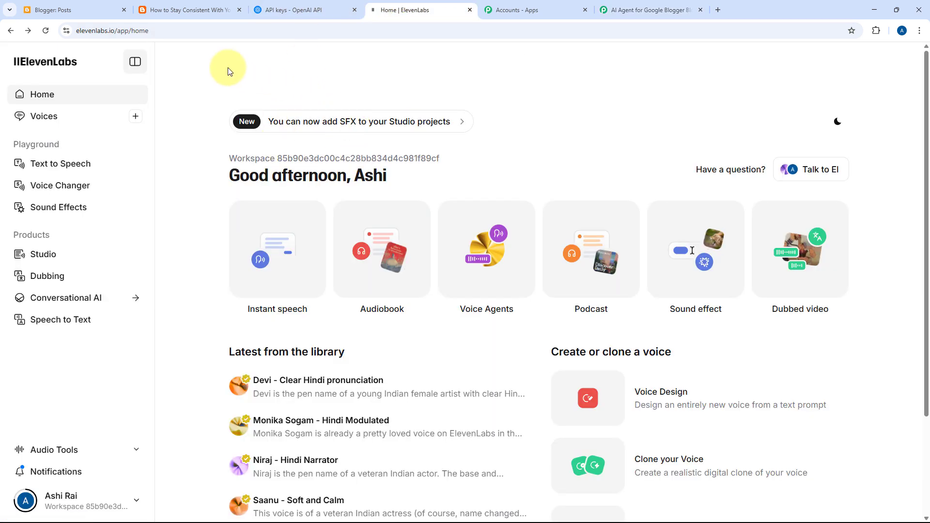
left_click(137, 504)
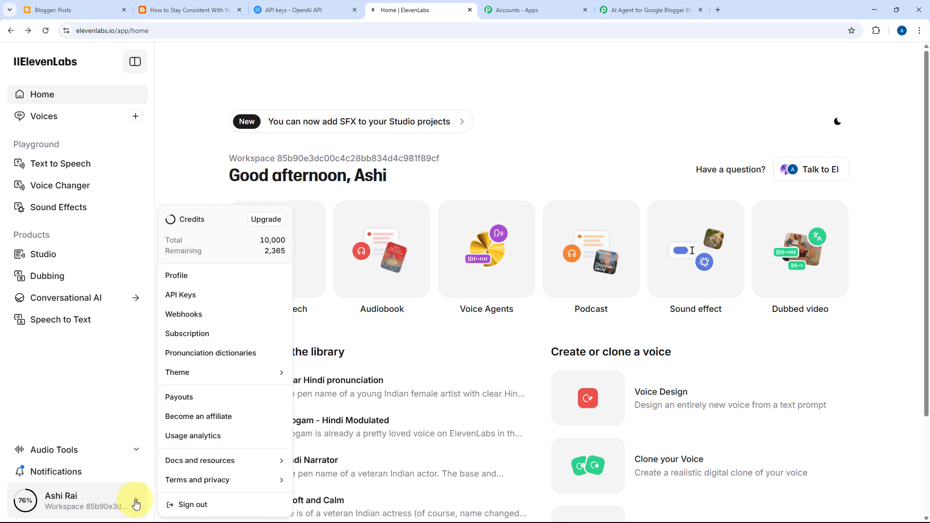
left_click(203, 300)
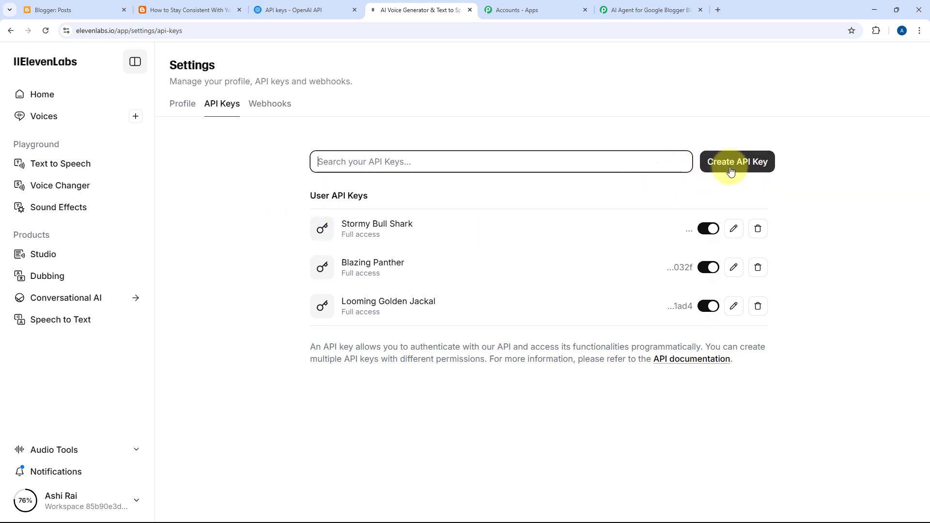
left_click(731, 165)
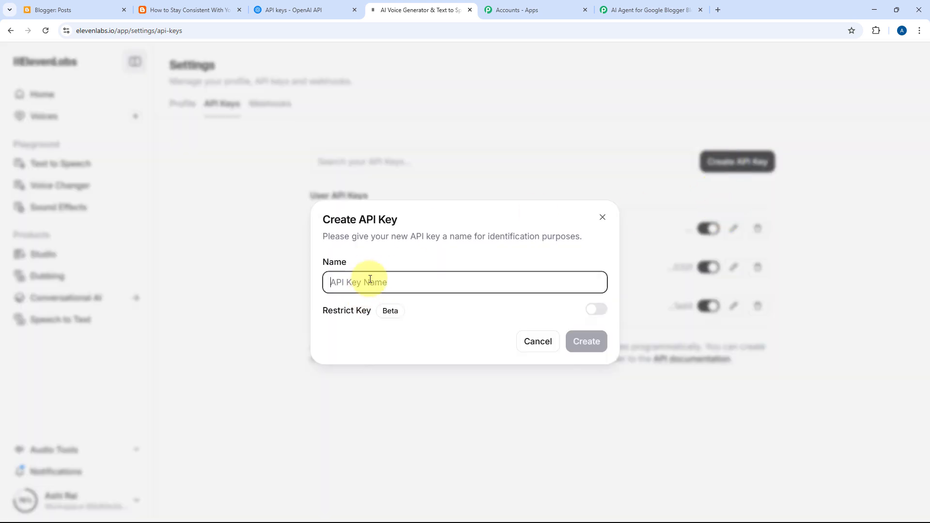
type("Fearsome African Crowned Eagle")
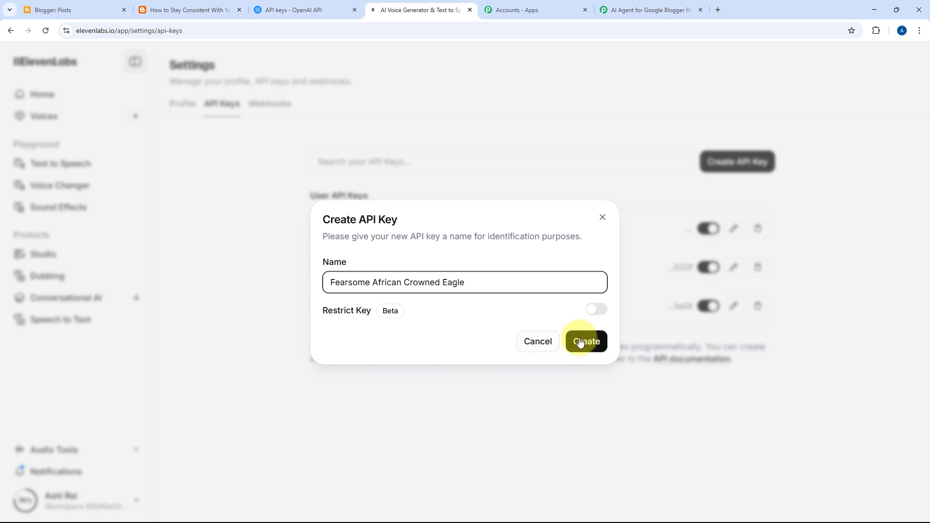
left_click(581, 342)
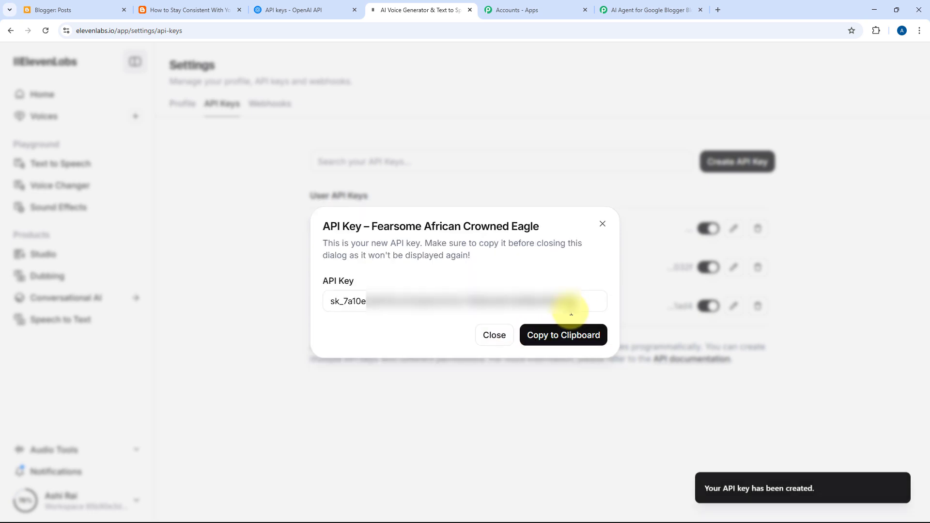
left_click(564, 342)
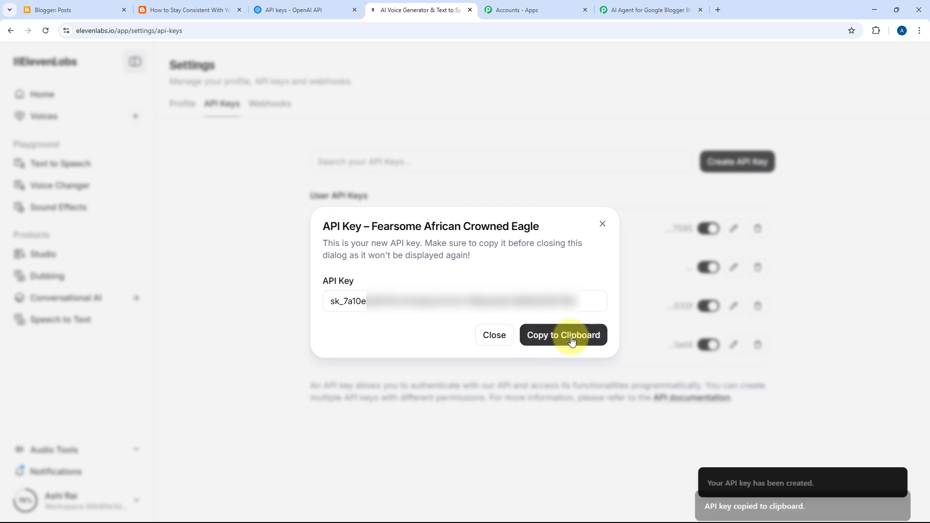
Step: Return to the Pabbly Connect workflow, paste the ElevenLabs API key into the new connection, and save it
left_click(608, 10)
right_click(437, 334)
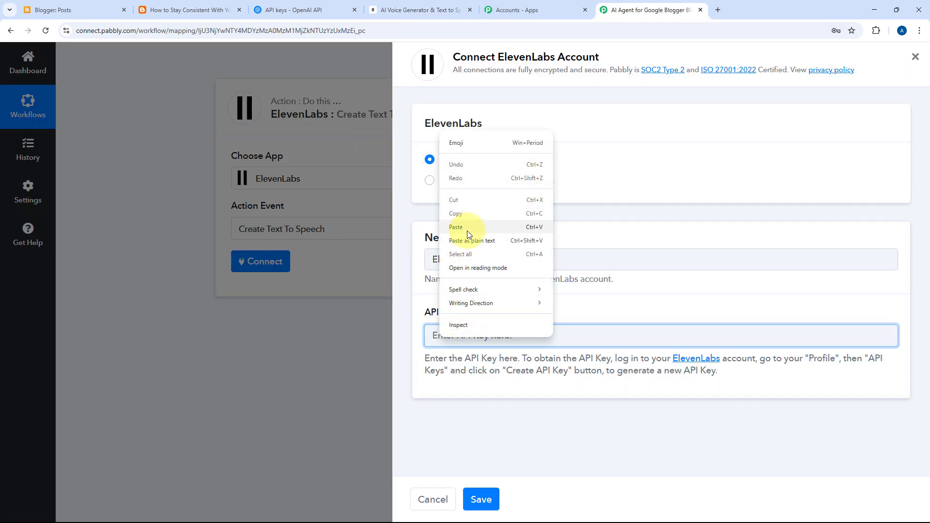
left_click(461, 177)
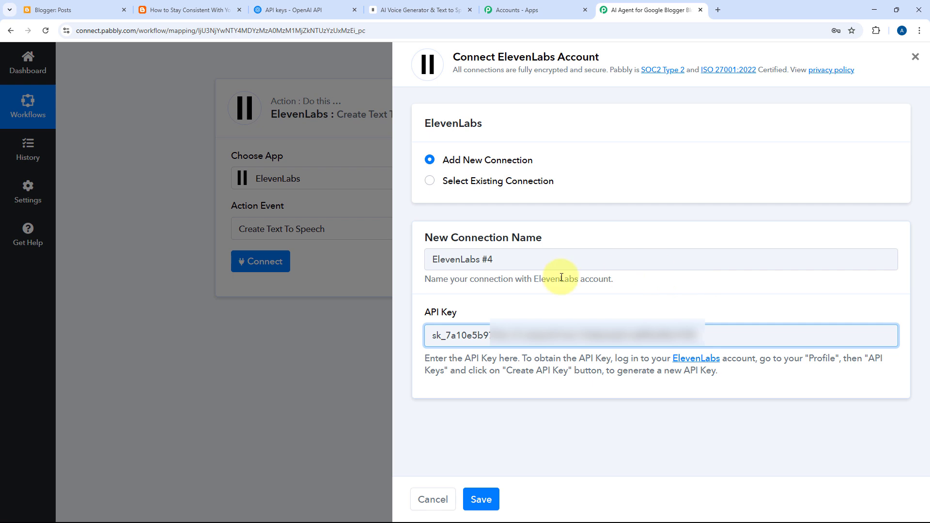
left_click(488, 501)
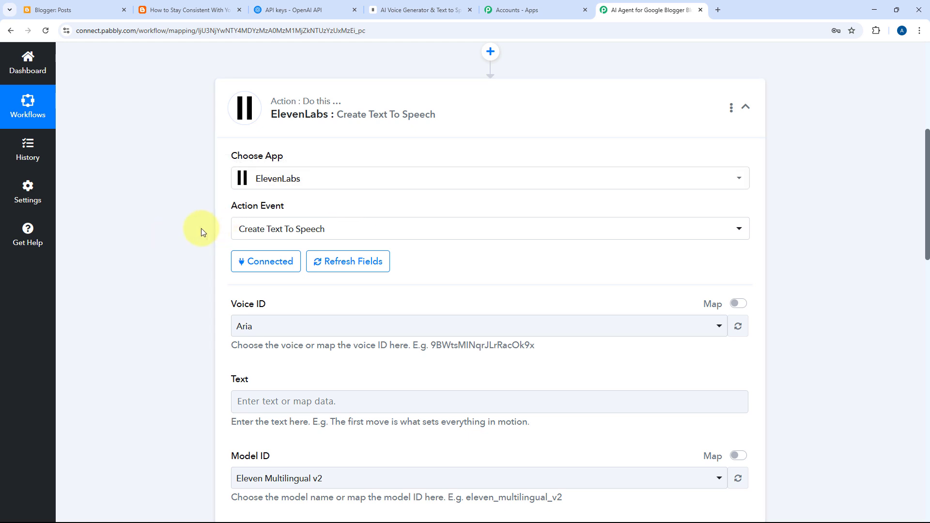
Step: Browse the voices offered for the text-to-speech Voice ID and keep Aria
scroll(199, 229, "down", 3)
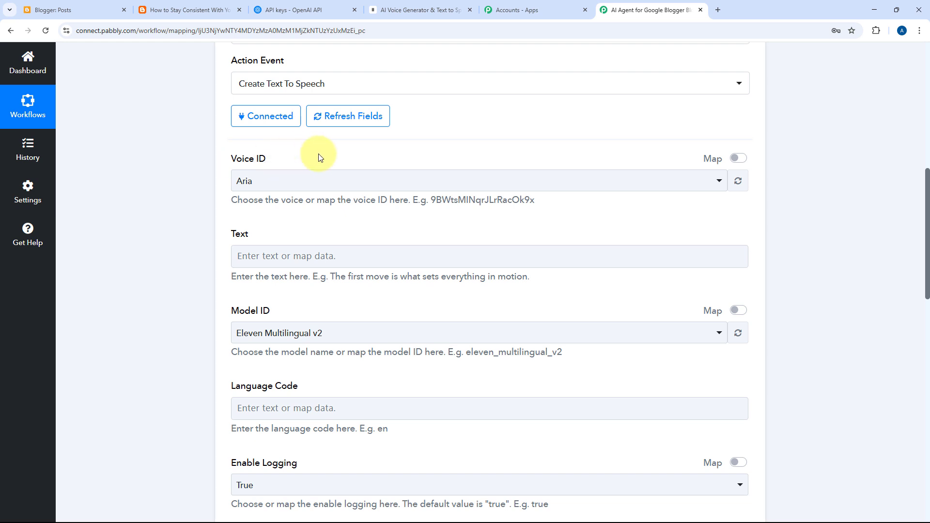
left_click(358, 181)
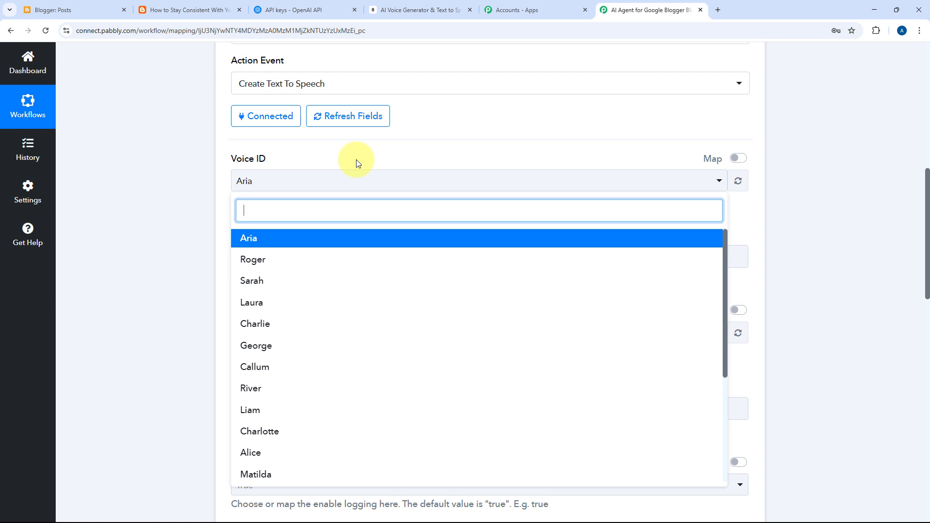
scroll(185, 202, "down", 3)
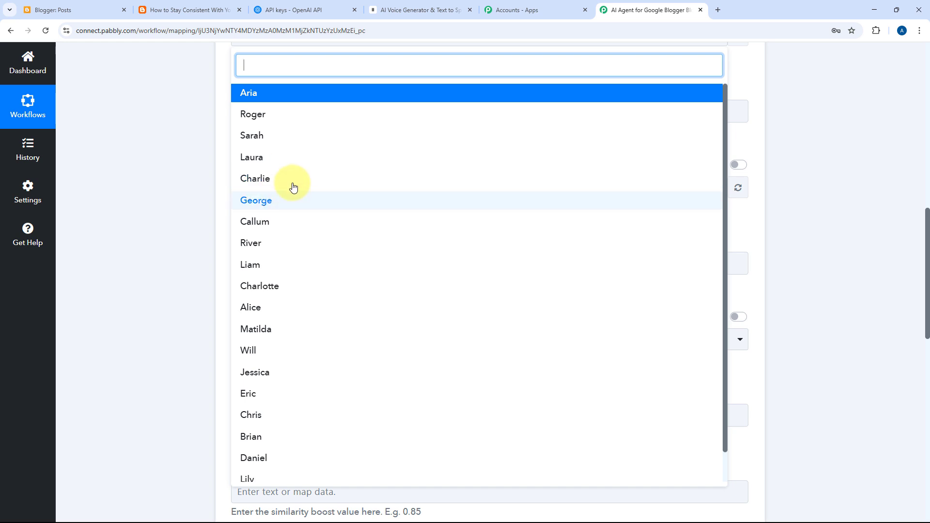
scroll(274, 192, "down", 1)
scroll(274, 193, "up", 5)
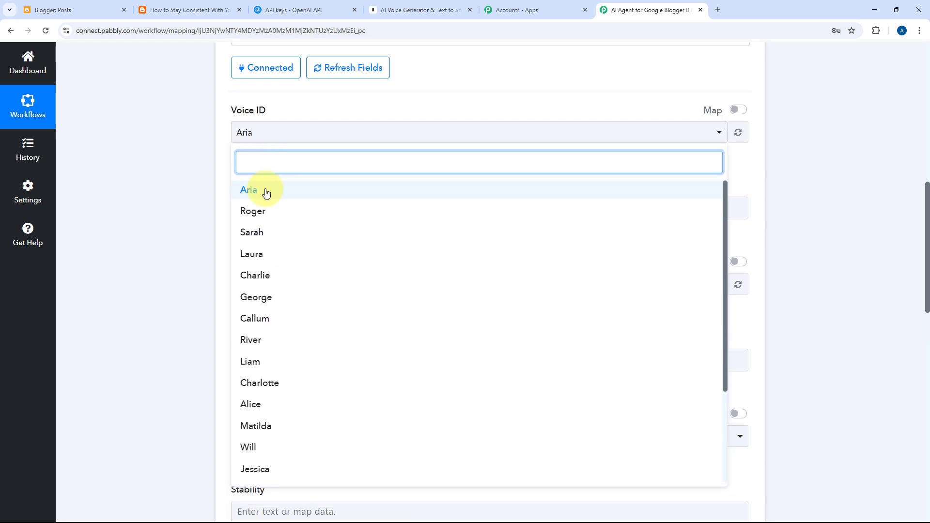
left_click(193, 178)
Step: Review the response received in the ChatGPT step to find the generated script for the speech text
scroll(289, 124, "down", 1)
left_click(266, 157)
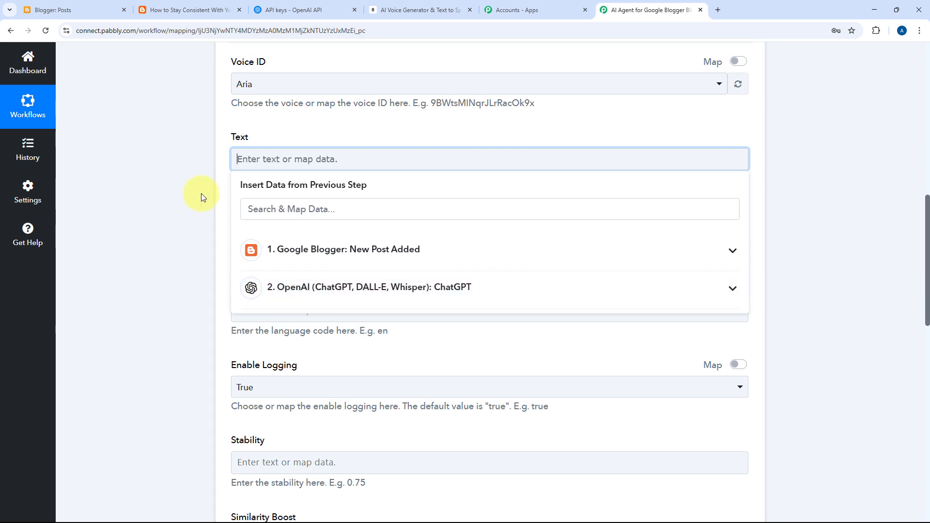
scroll(181, 208, "up", 6)
scroll(176, 219, "up", 3)
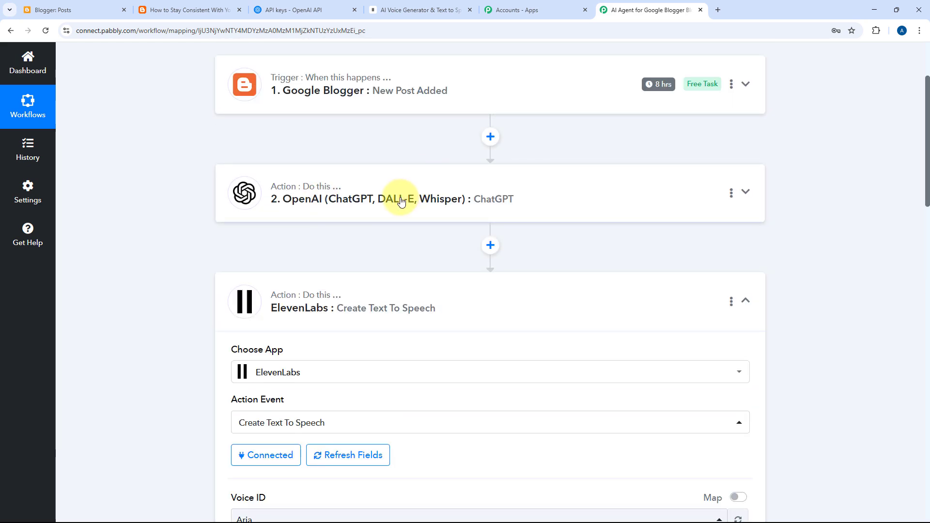
left_click(394, 218)
scroll(173, 244, "down", 10)
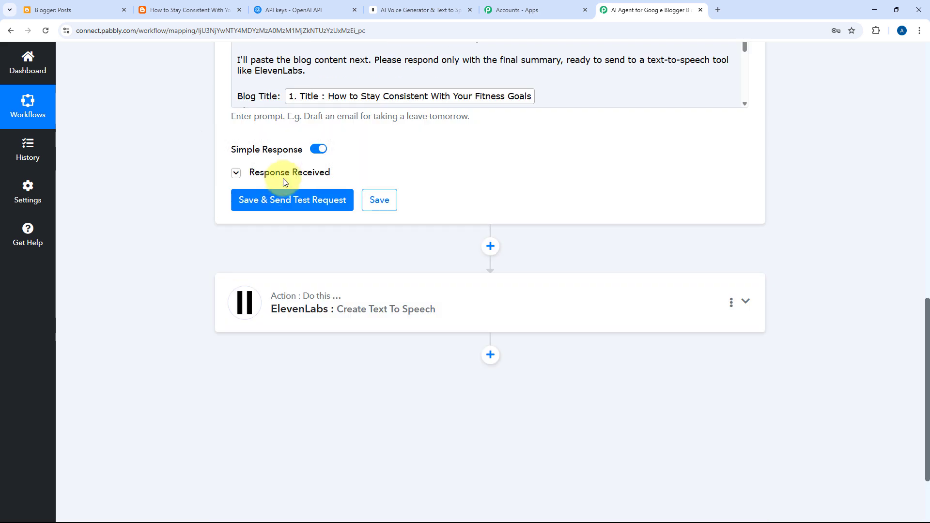
left_click(283, 178)
scroll(152, 192, "down", 3)
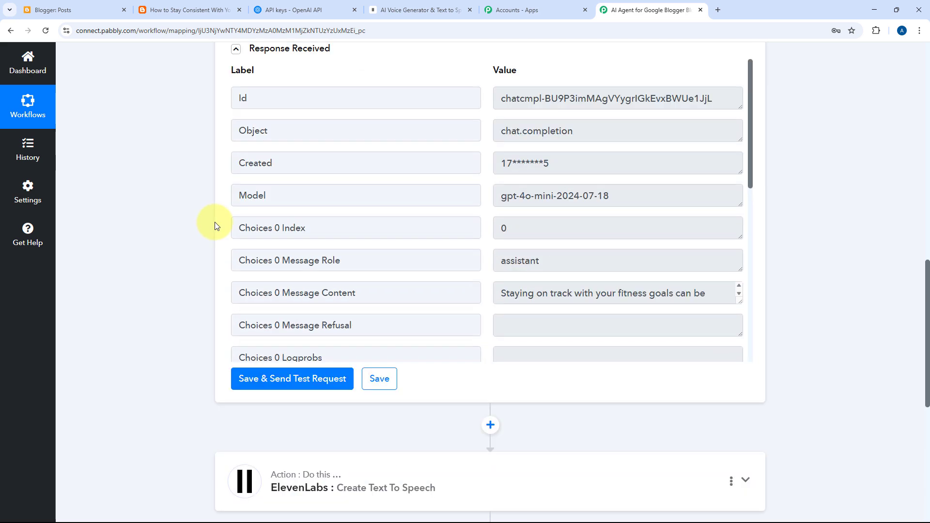
scroll(141, 254, "down", 5)
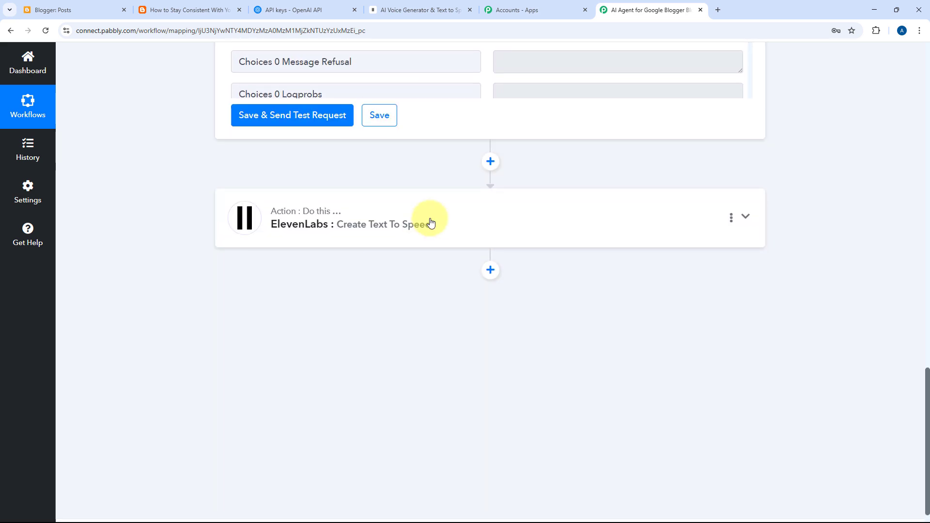
Step: Map Choices 0 Message Content from the ChatGPT step into the Text of the ElevenLabs Create Text To Speech action
left_click(426, 221)
scroll(209, 223, "up", 12)
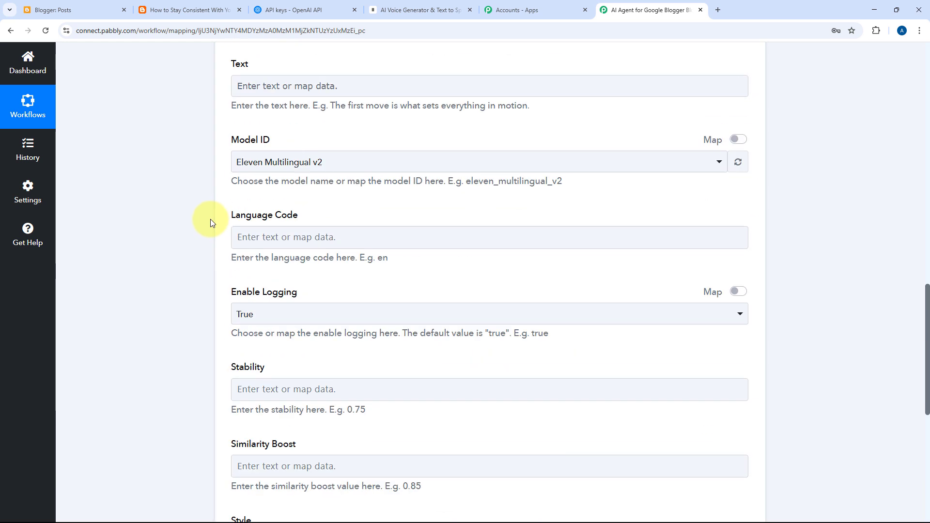
scroll(191, 221, "down", 4)
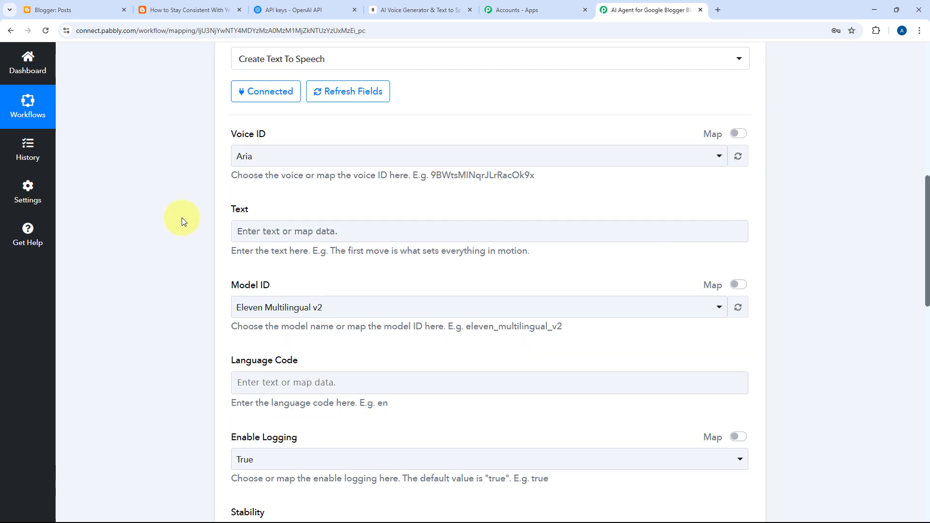
left_click(292, 239)
left_click(290, 233)
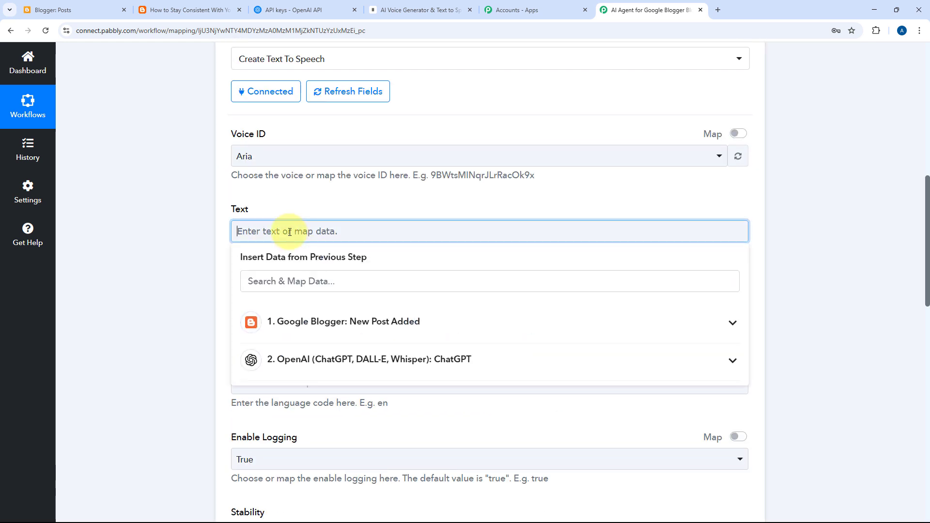
scroll(145, 227, "down", 2)
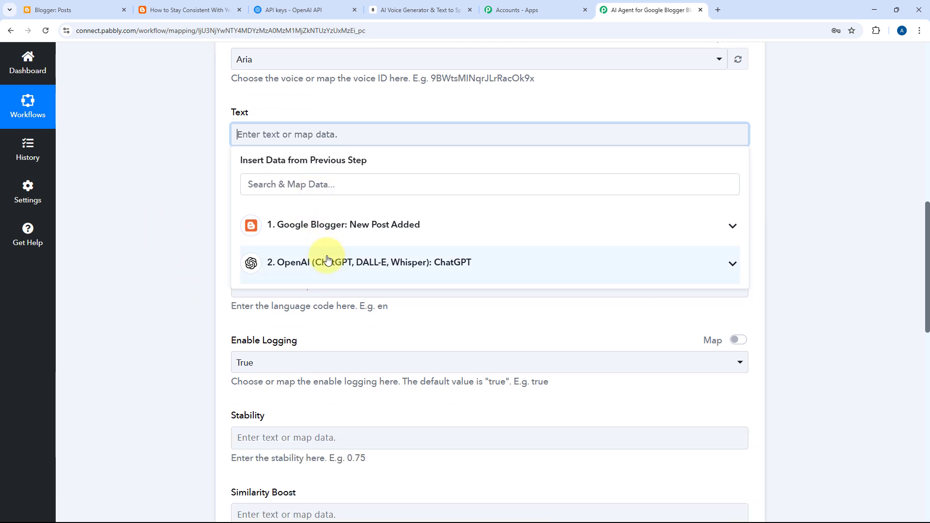
left_click(262, 257)
scroll(322, 315, "down", 1)
scroll(324, 311, "down", 2)
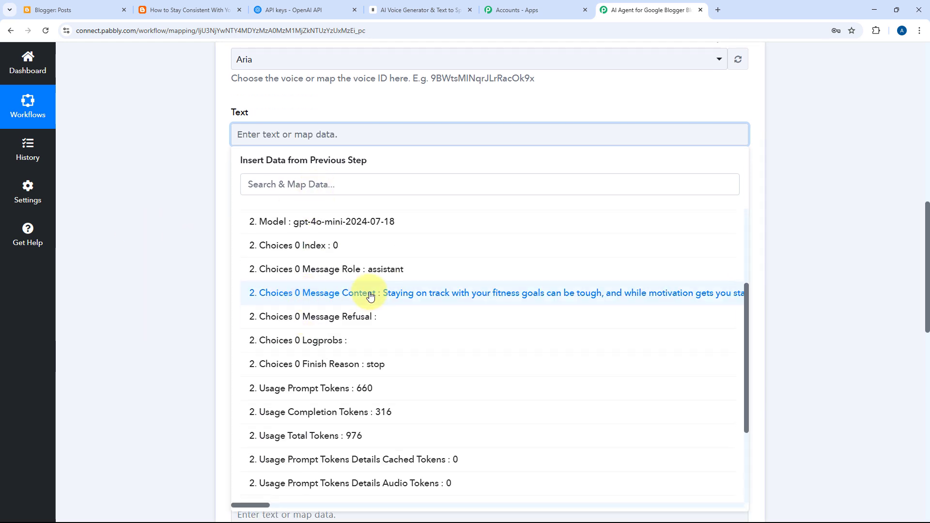
left_click(373, 297)
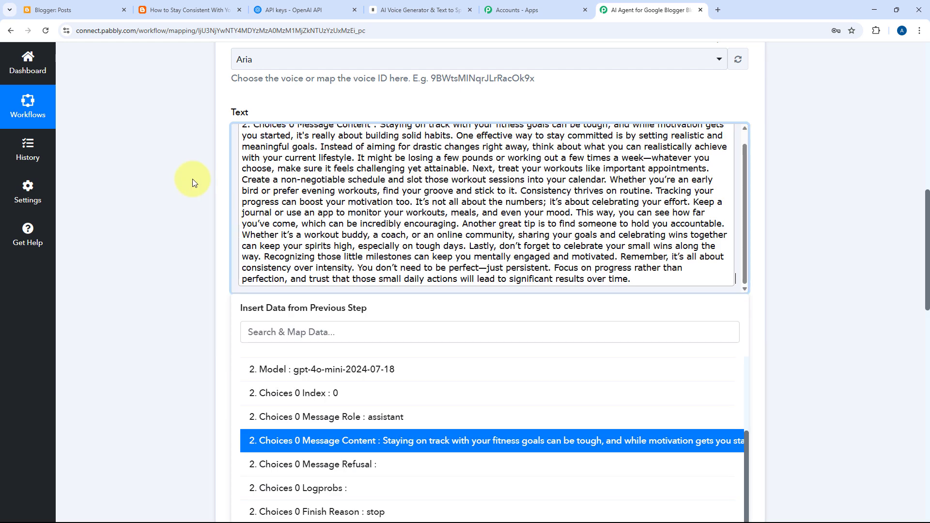
Step: Set the text-to-speech Model ID to Eleven Flash v2.5
scroll(193, 206, "down", 3)
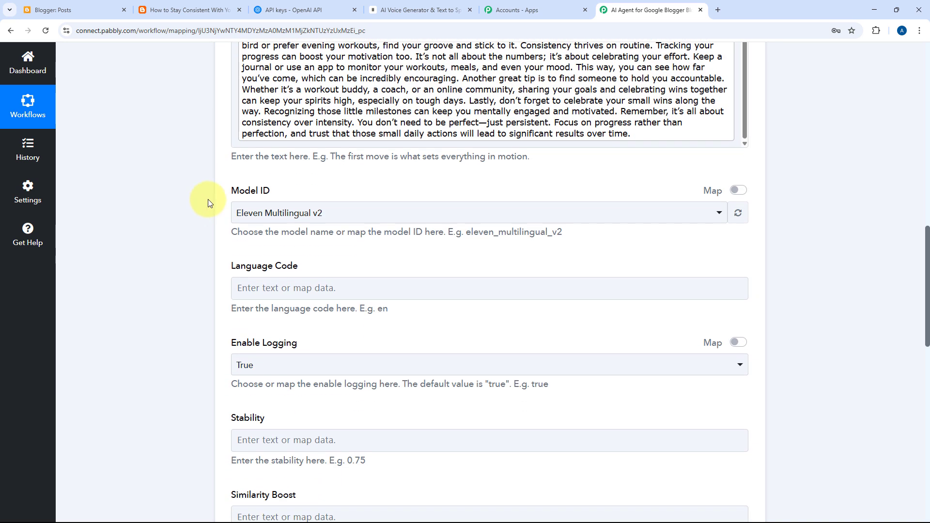
scroll(311, 193, "down", 2)
left_click(417, 116)
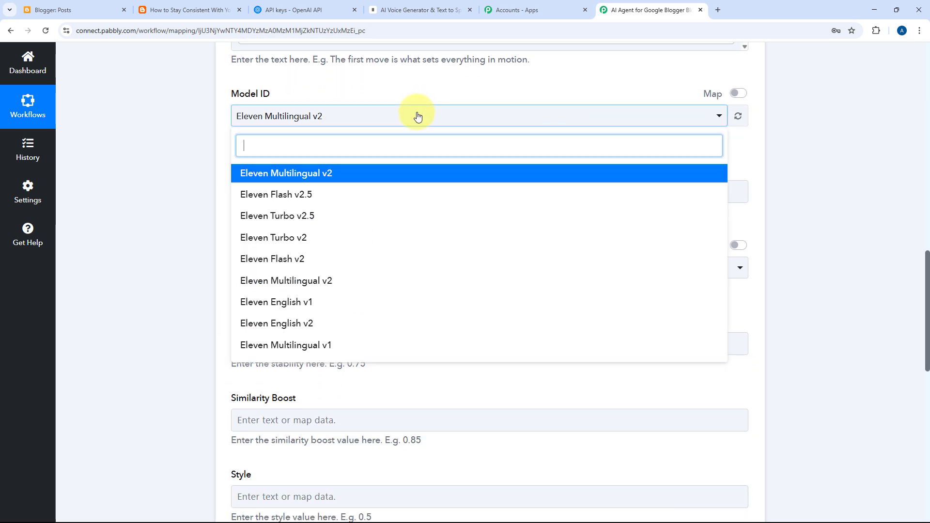
scroll(313, 213, "down", 1)
scroll(206, 233, "up", 1)
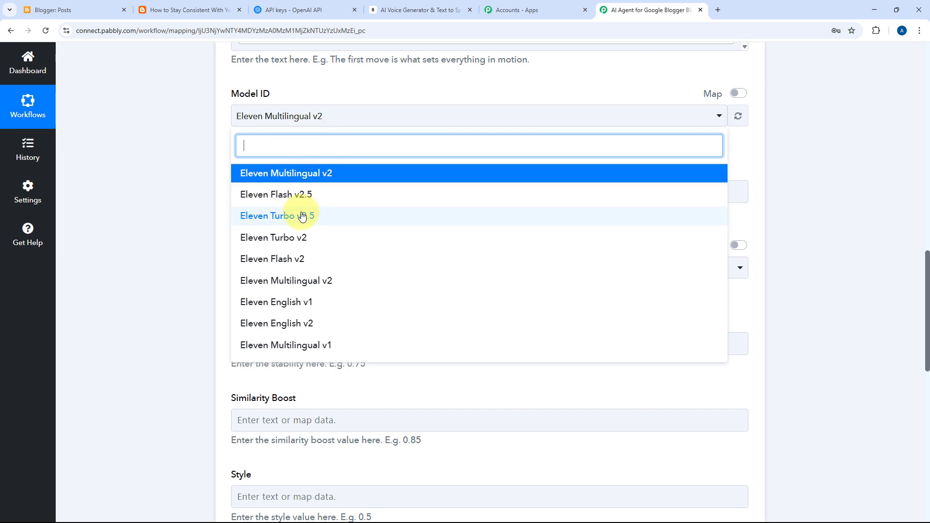
left_click(260, 199)
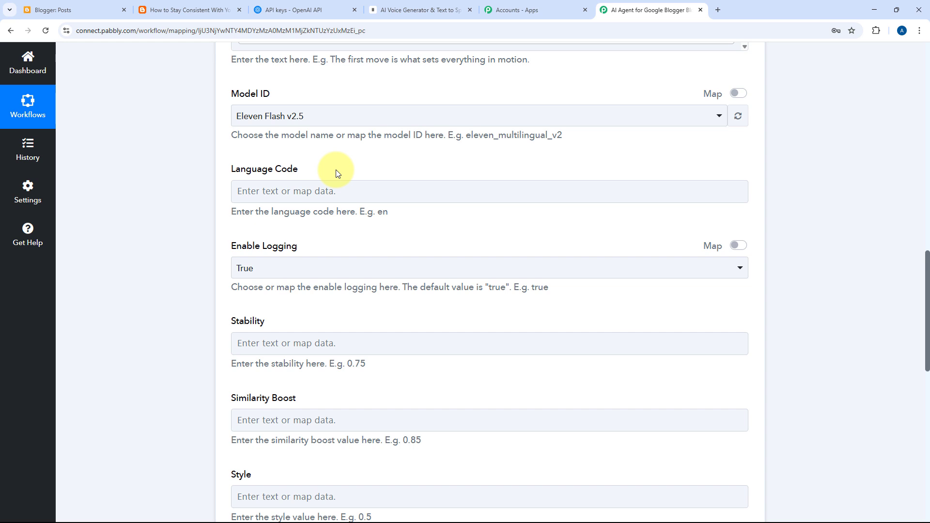
Step: Set the Language Code to en and Enable Logging to False
left_click(319, 192)
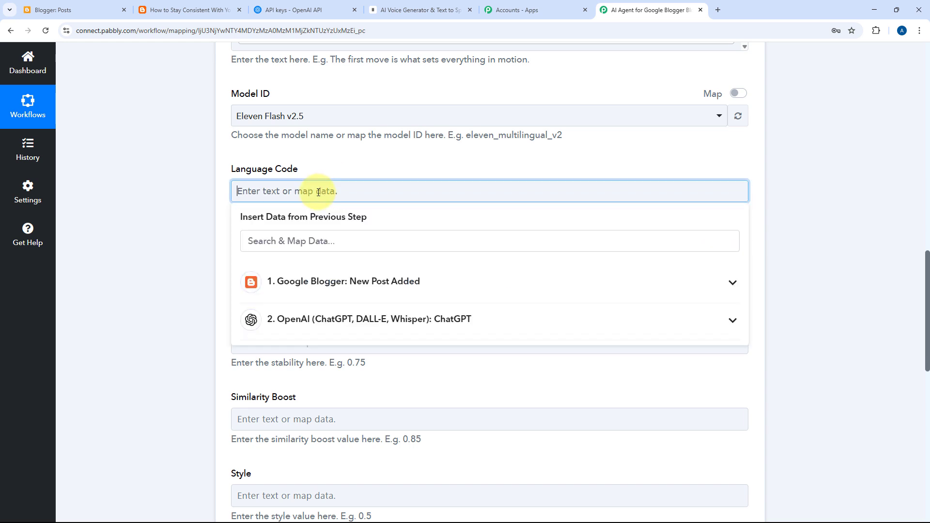
type("en")
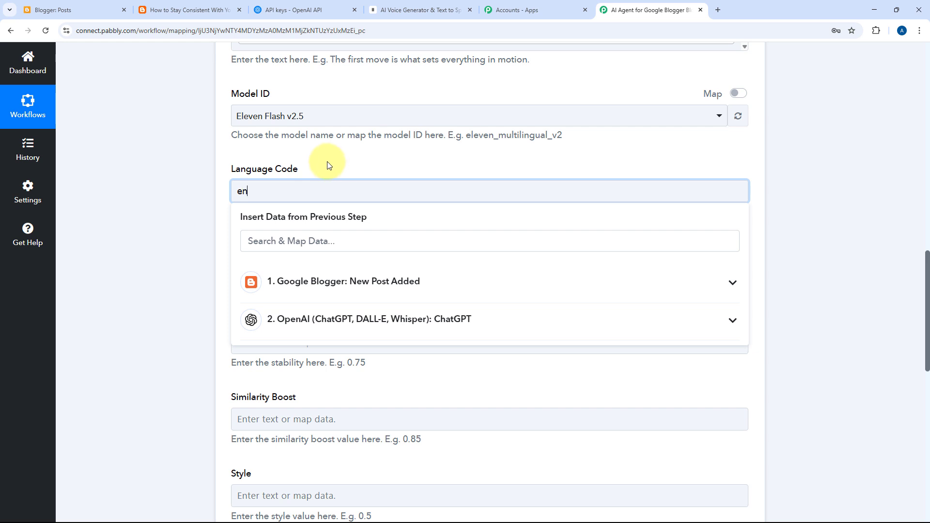
left_click(329, 165)
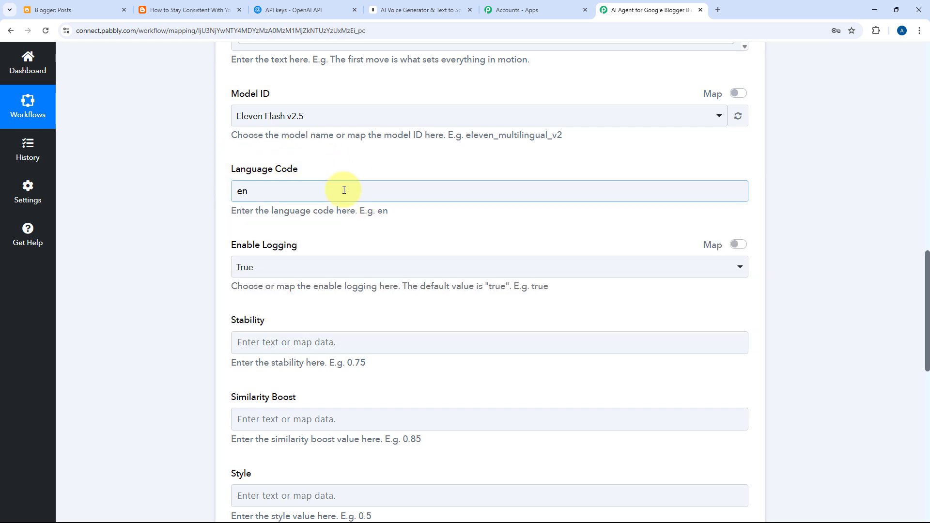
scroll(213, 196, "down", 1)
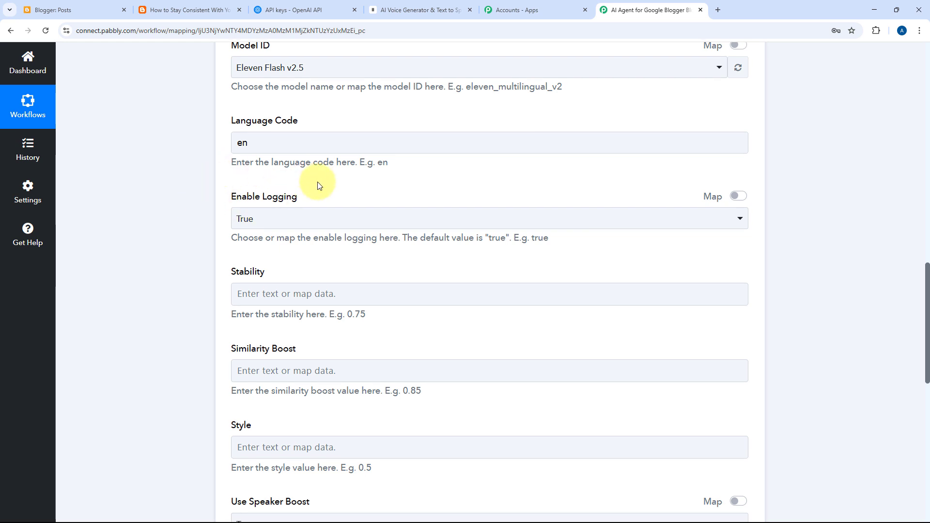
left_click(311, 224)
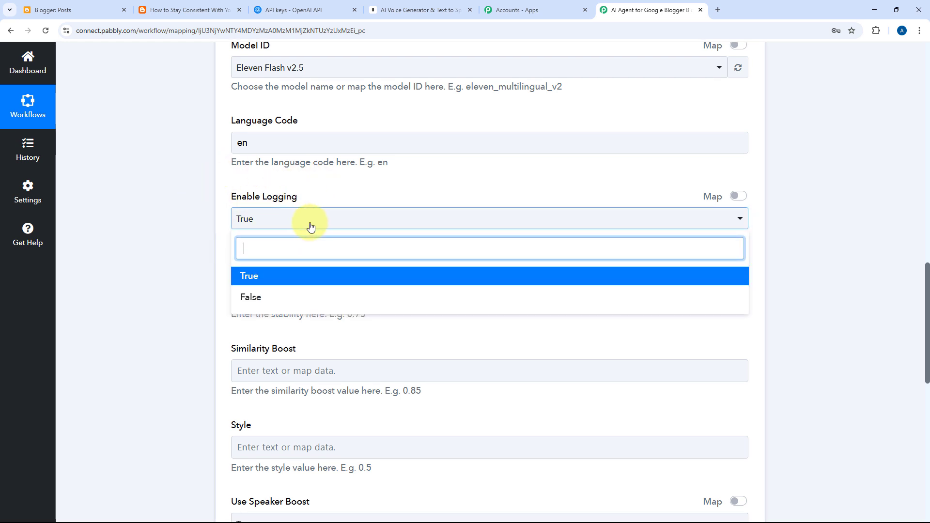
left_click(252, 298)
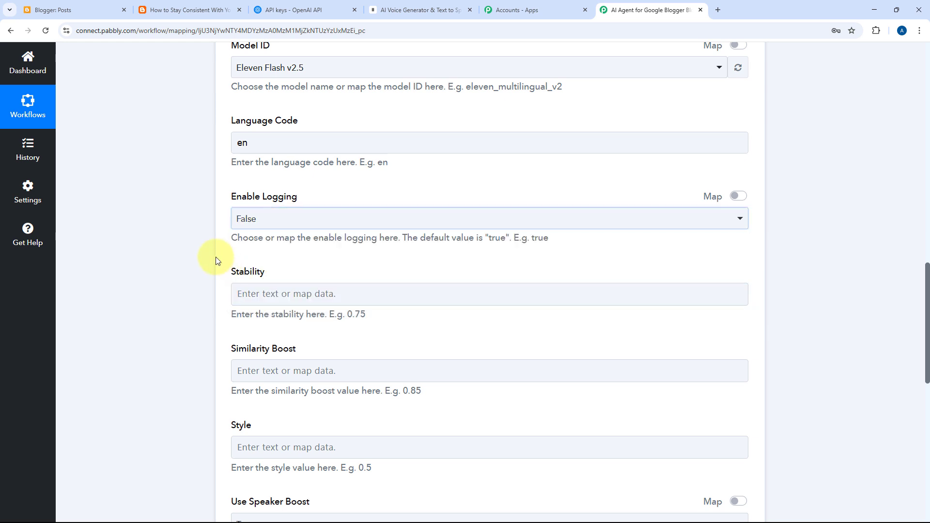
Step: Leave Stability, Similarity Boost and Style empty and set Use Speaker Boost to False
scroll(216, 260, "down", 3)
left_click(300, 148)
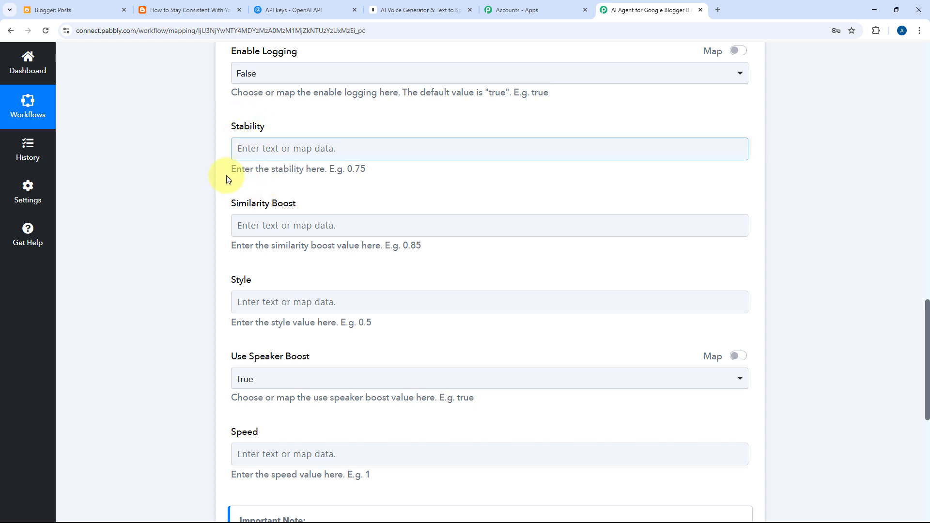
scroll(222, 212, "down", 2)
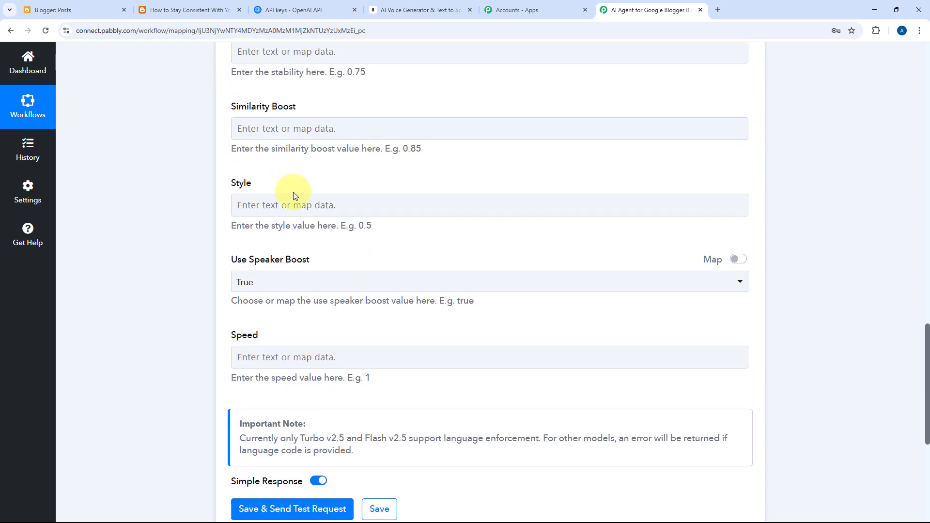
scroll(364, 177, "up", 2)
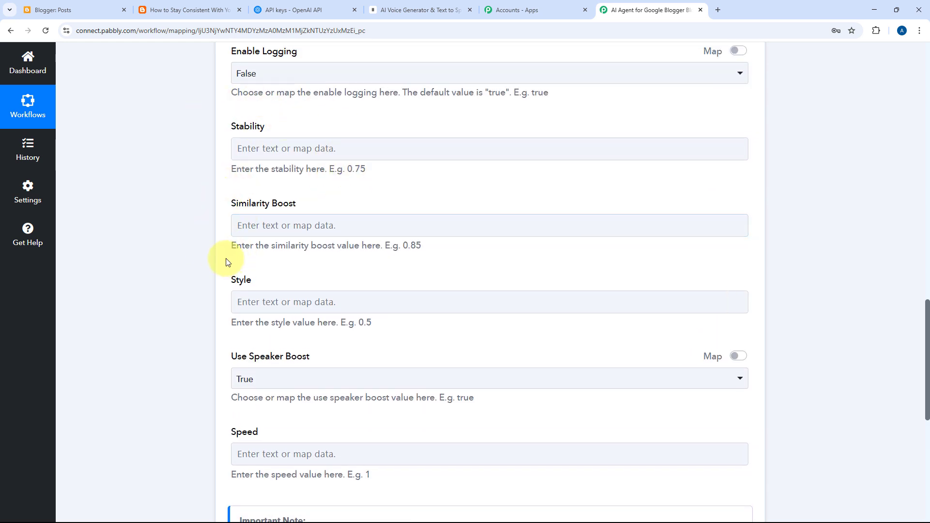
scroll(226, 262, "down", 3)
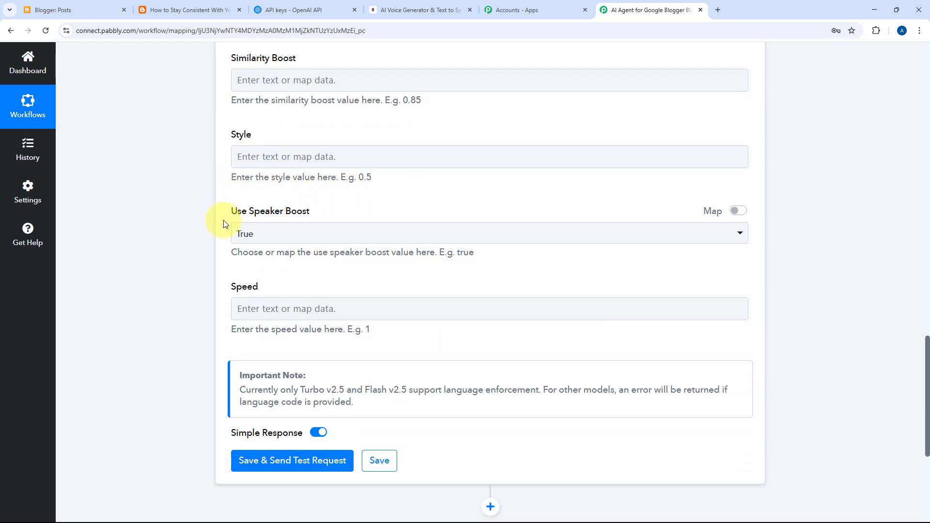
left_click(331, 234)
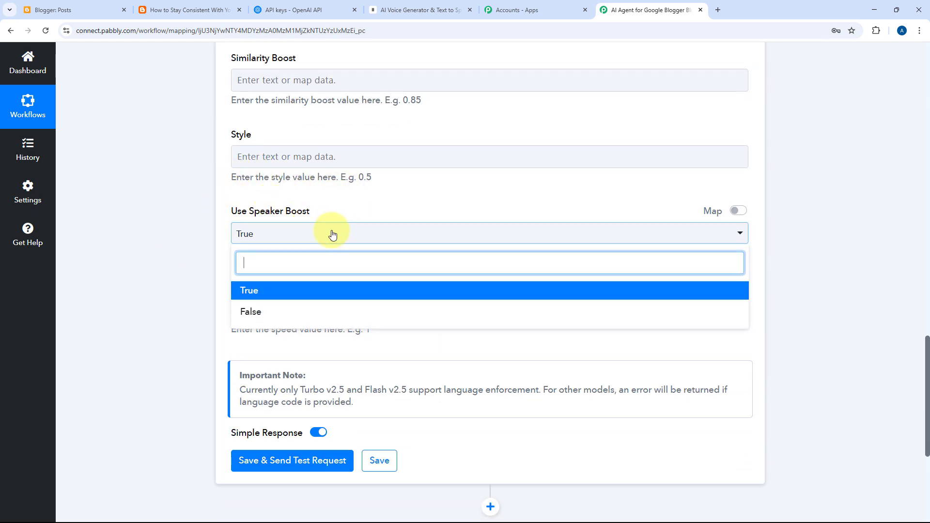
left_click(259, 313)
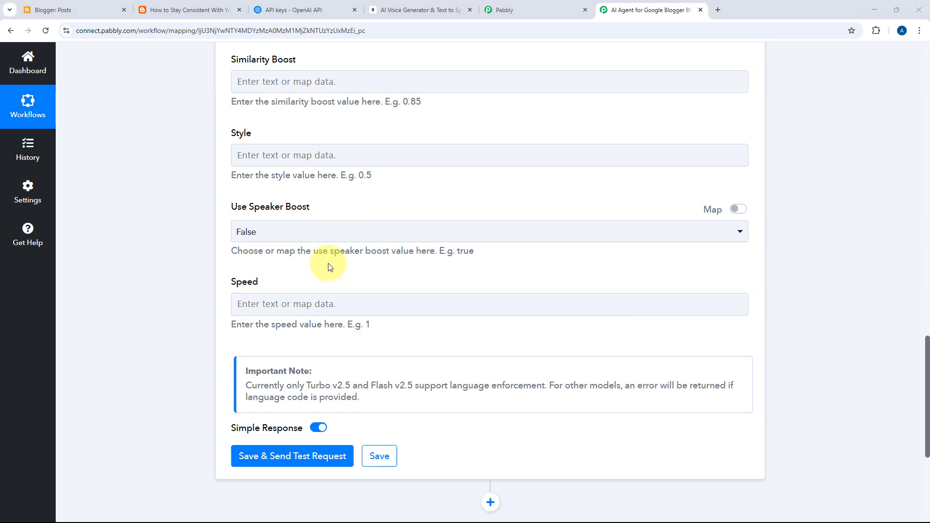
Step: Save the ElevenLabs action with a test request and copy the complete FileURL from the response
scroll(185, 225, "down", 5)
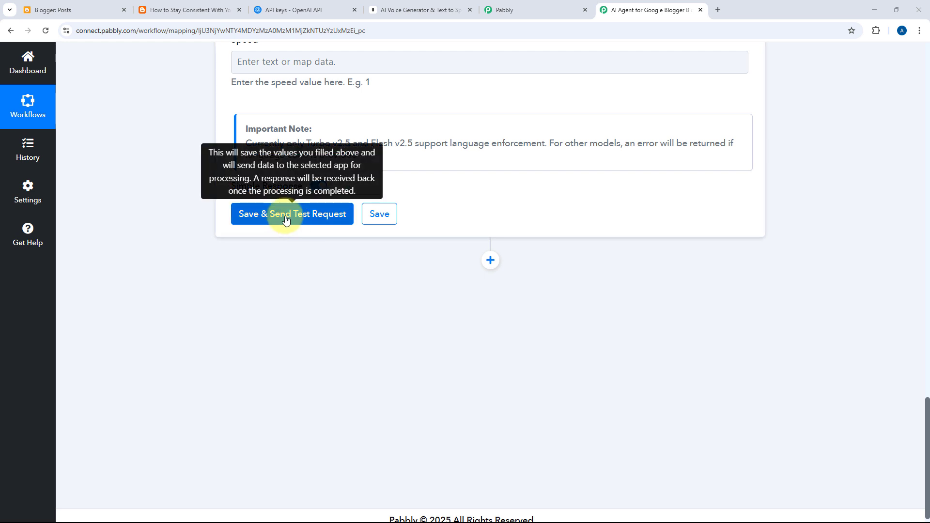
left_click(286, 218)
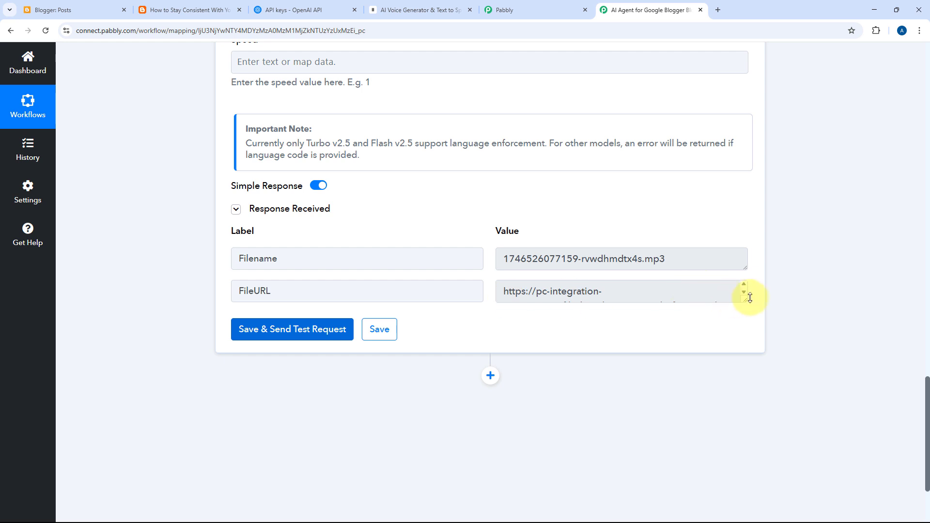
left_click_drag(745, 298, 745, 393)
left_click_drag(685, 262, 488, 262)
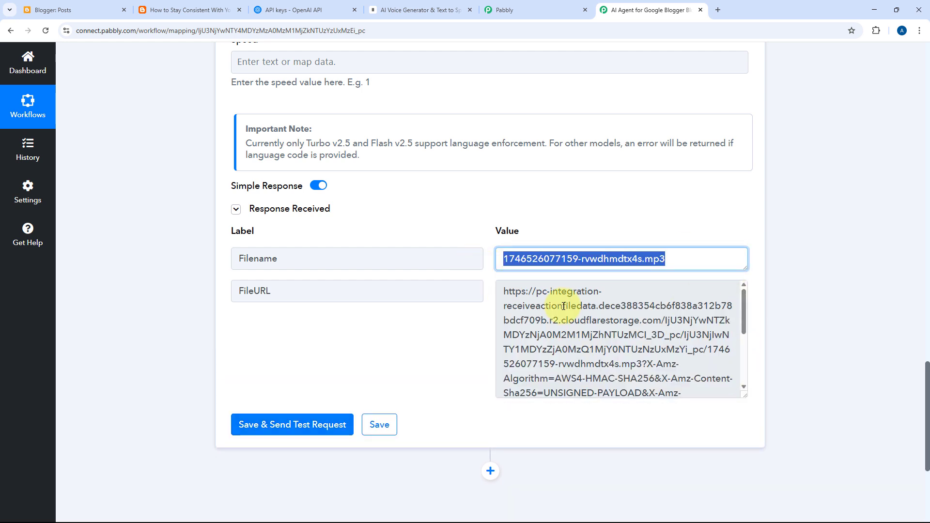
left_click(583, 323)
key("ctrl+a")
key("ctrl+c")
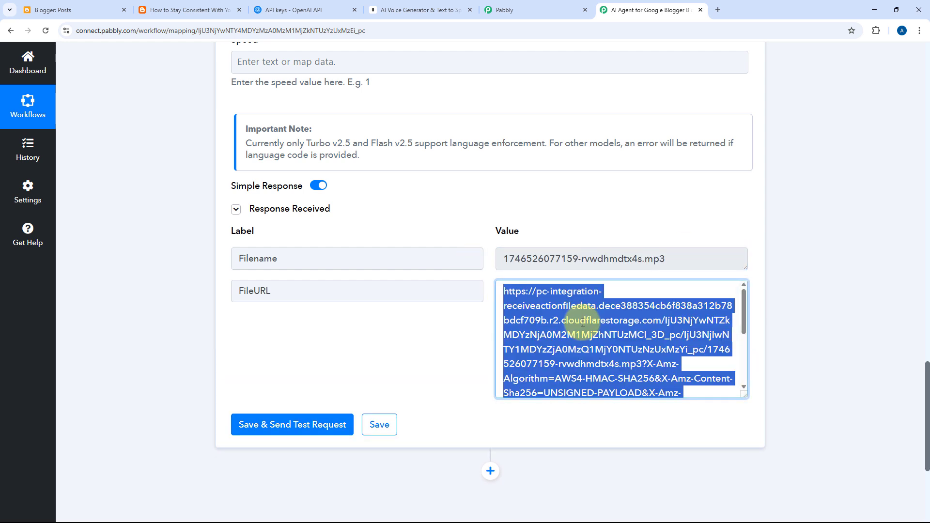
Step: Open the copied FileURL in a new browser tab and pause the generated audio
key("ctrl+t")
key("ctrl+v")
key("Return")
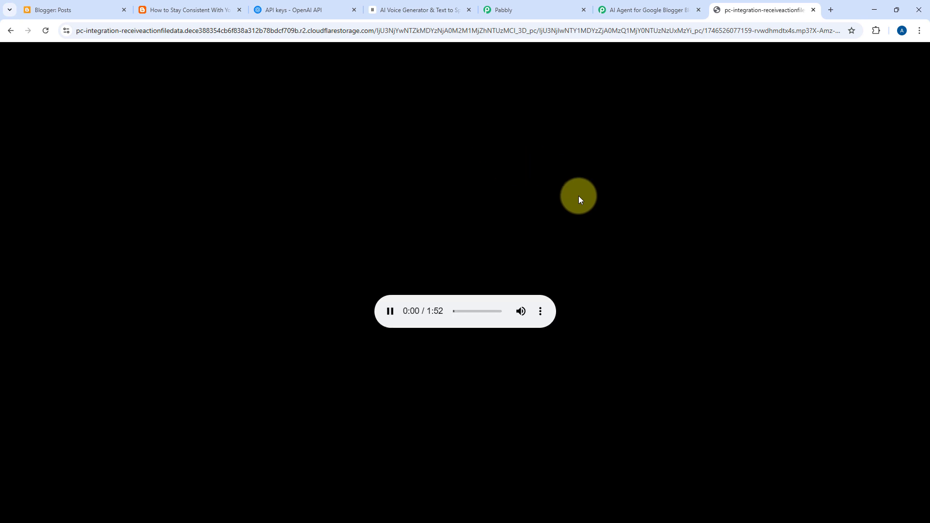
left_click(390, 311)
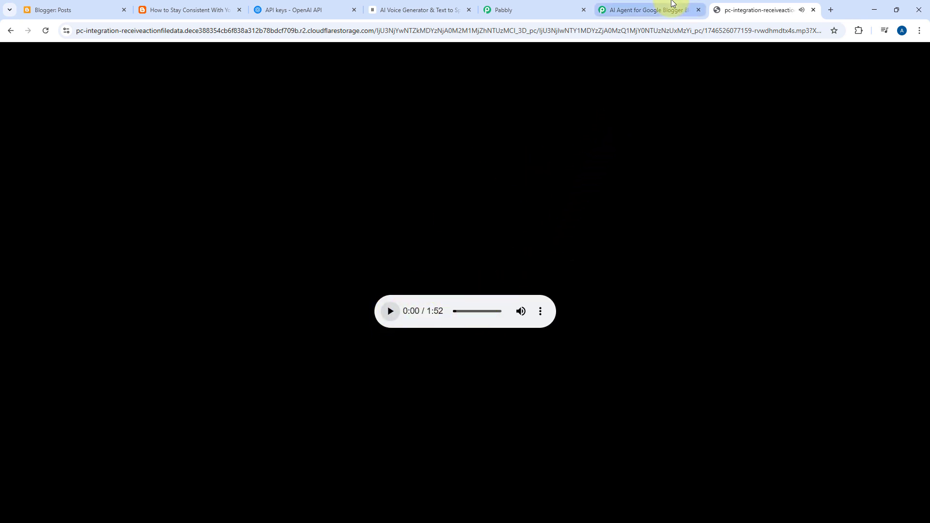
Step: Review the ElevenLabs action's mapped text and response in the workflow, and close the audio tab
left_click(674, 4)
scroll(772, 178, "up", 15)
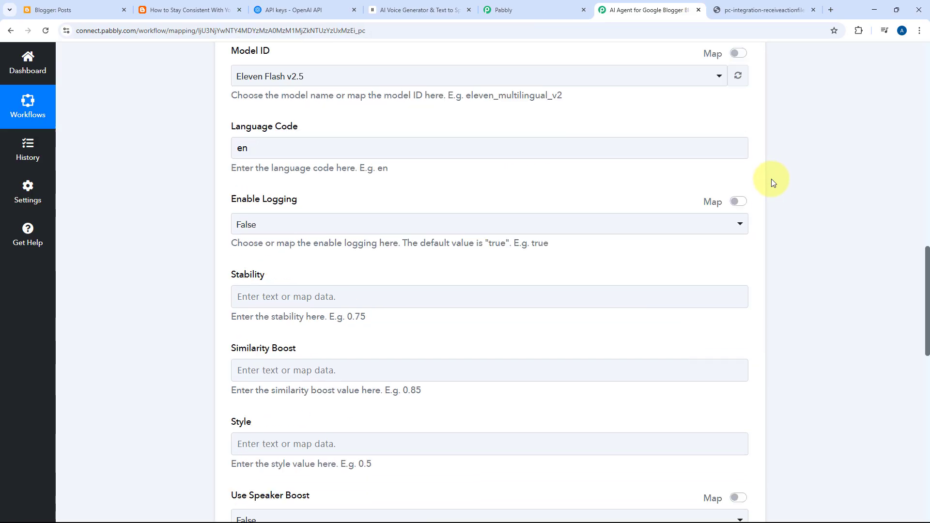
scroll(596, 174, "up", 4)
scroll(671, 177, "down", 10)
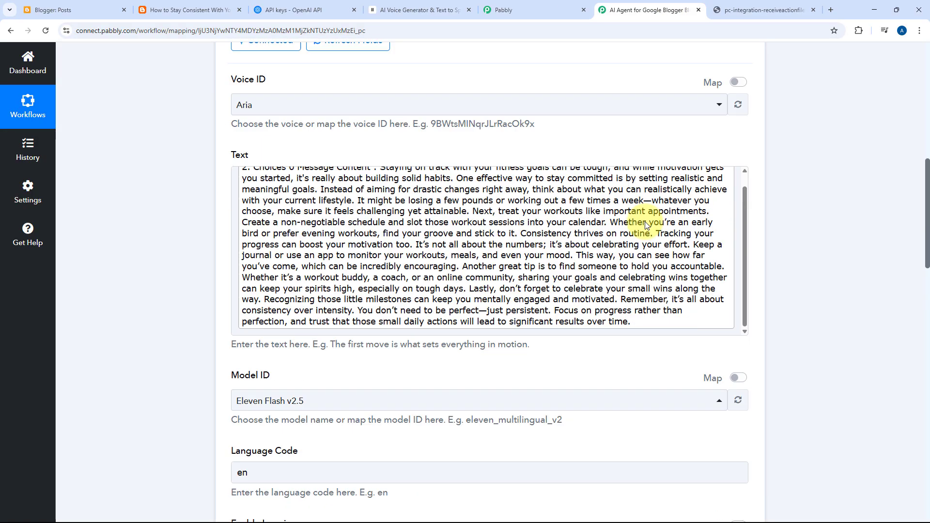
scroll(771, 259, "down", 12)
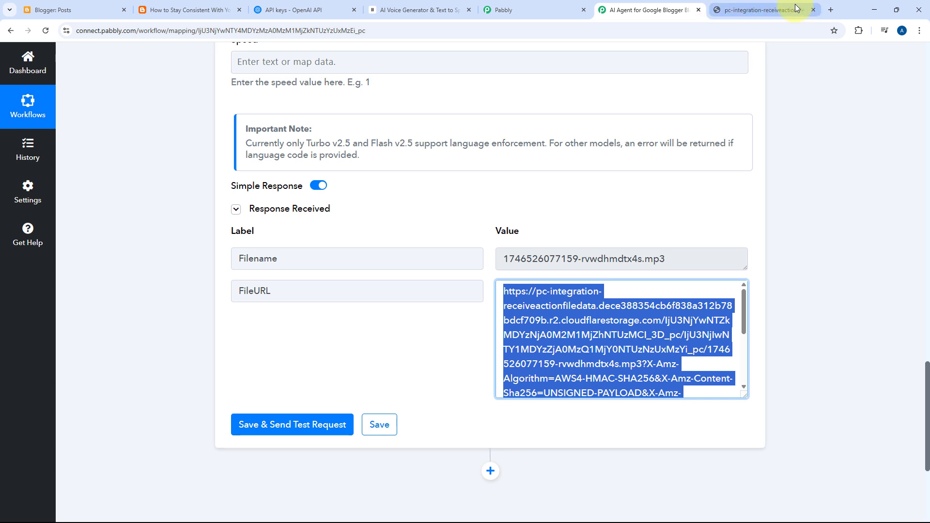
left_click(814, 10)
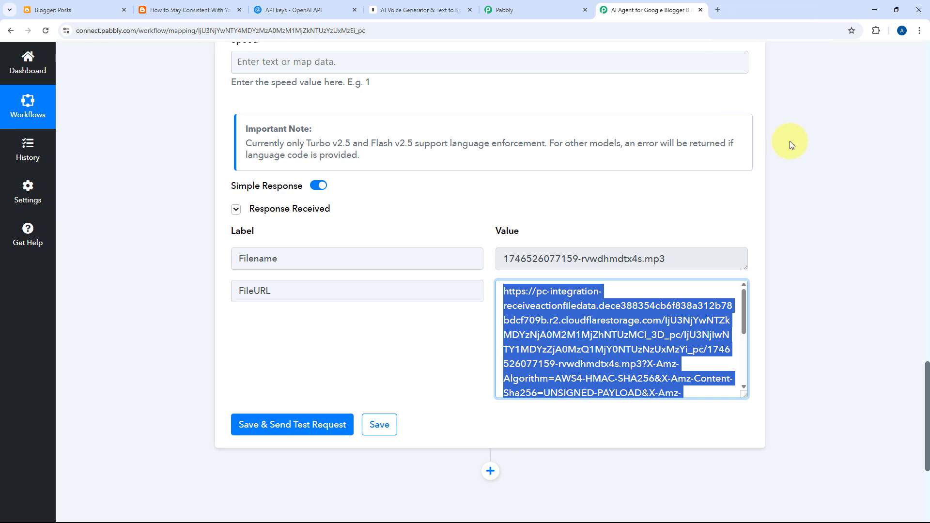
Step: Check the published blog post "How to Stay Consistent With Your Fitness Goals" and return to the workflow
left_click(639, 290)
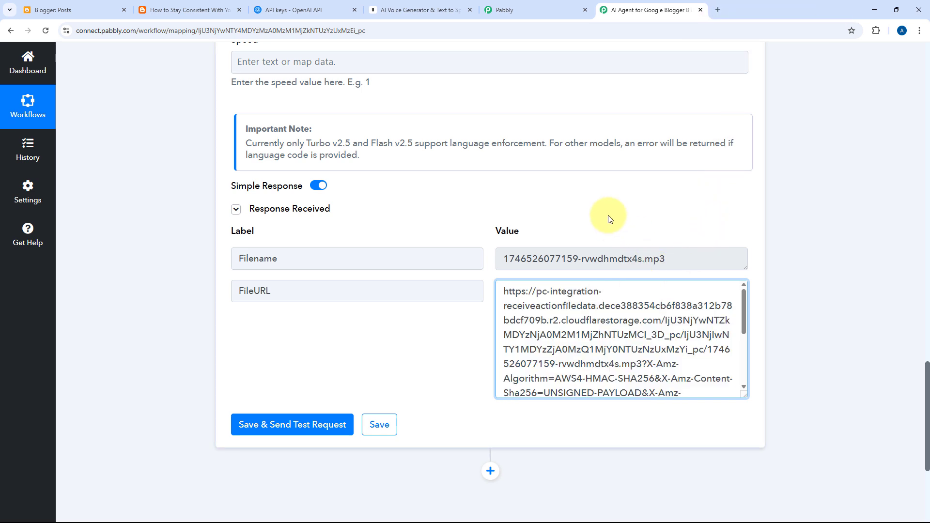
left_click(199, 4)
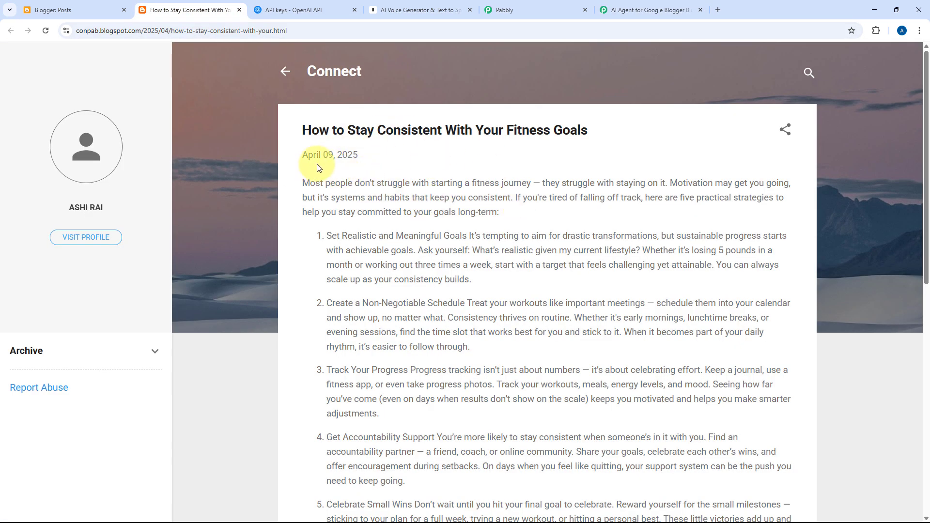
left_click(664, 10)
Step: Add an action step after ElevenLabs using Google Blogger with the Update a Post event
scroll(172, 245, "down", 1)
scroll(173, 245, "down", 3)
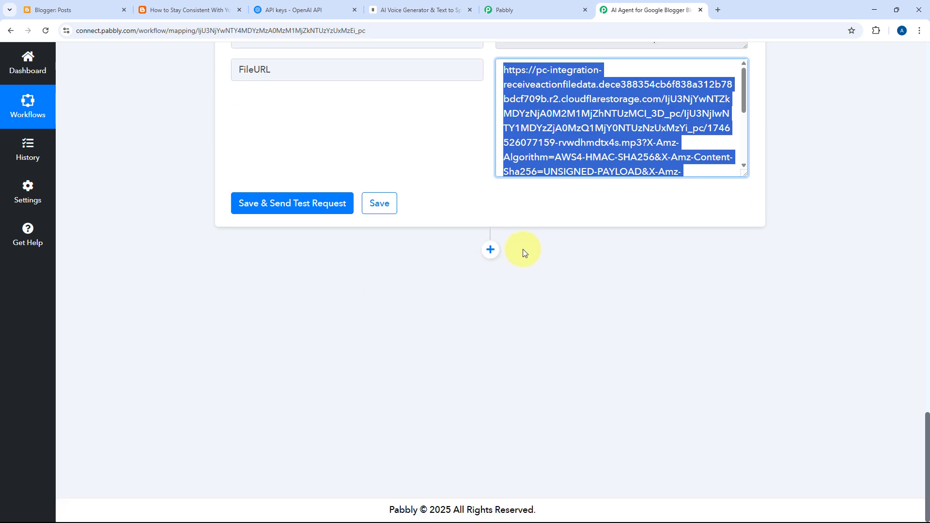
left_click(491, 250)
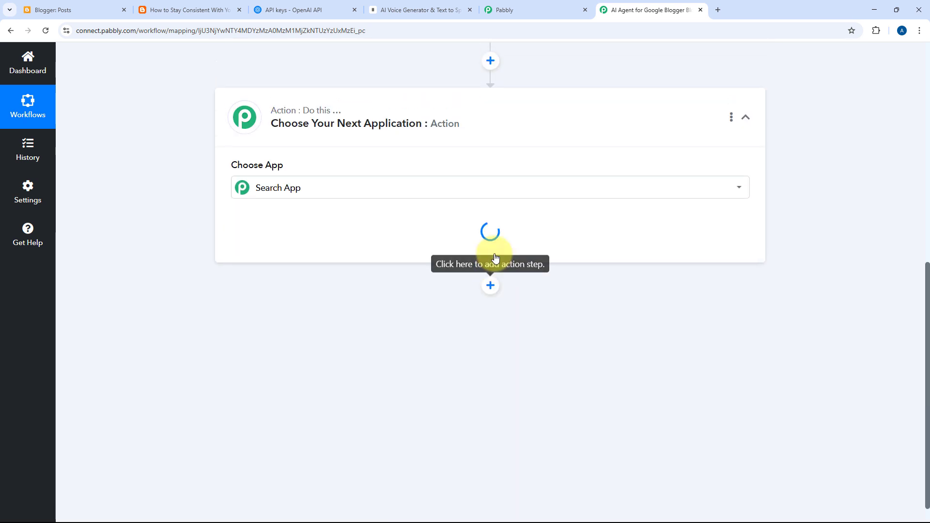
left_click(327, 260)
type("Google Bl")
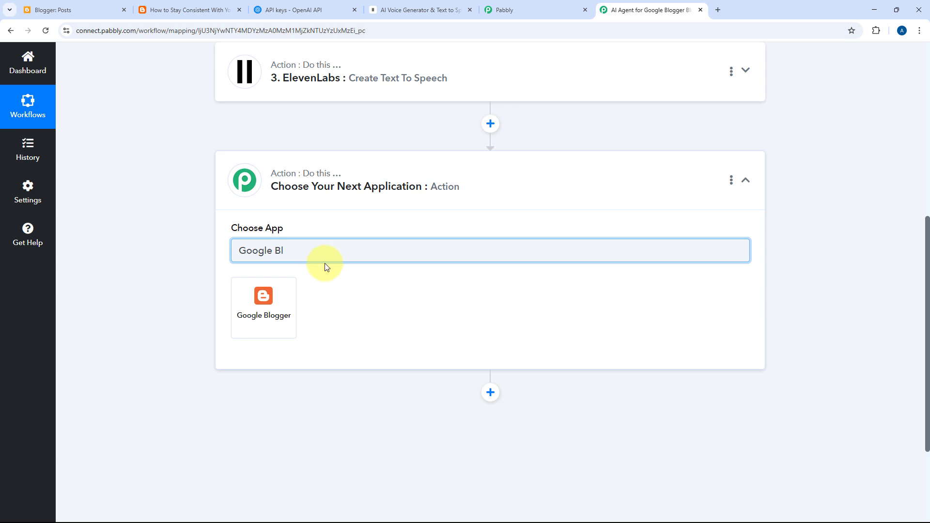
left_click(254, 306)
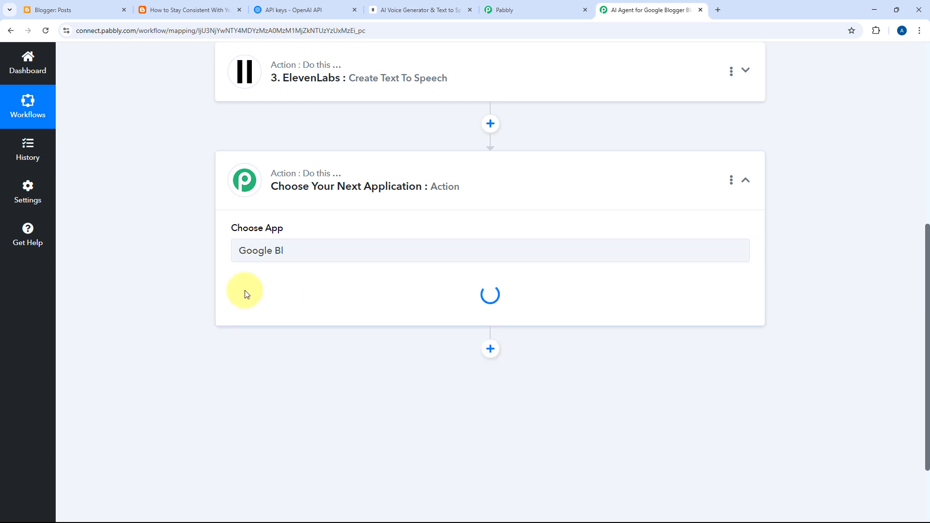
scroll(182, 267, "down", 2)
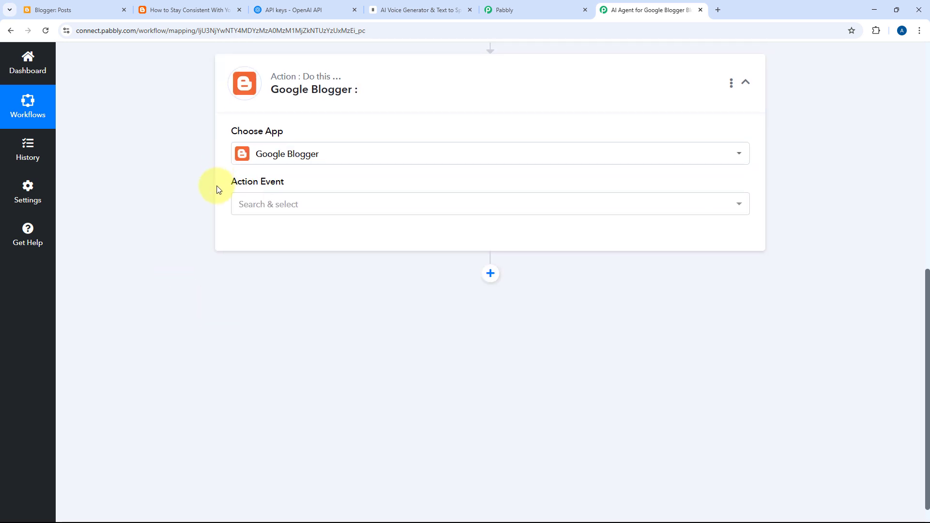
left_click(309, 208)
scroll(191, 233, "down", 1)
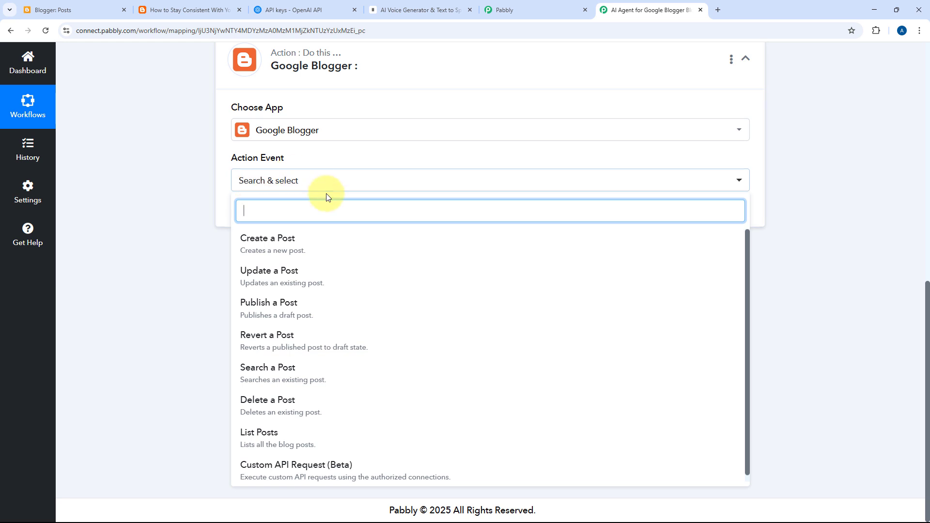
left_click(262, 281)
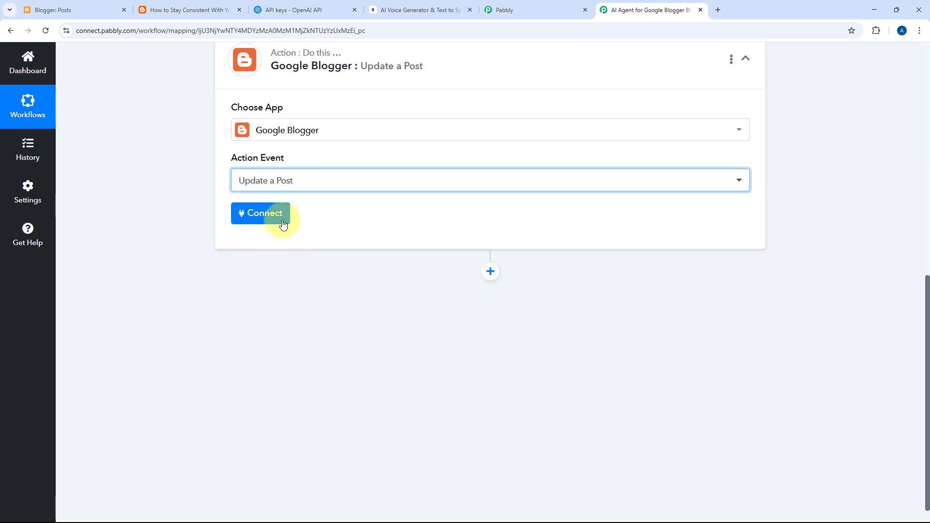
Step: Connect the action through the existing Google Blogger #6 connection and choose Connect as the Blog ID
left_click(262, 222)
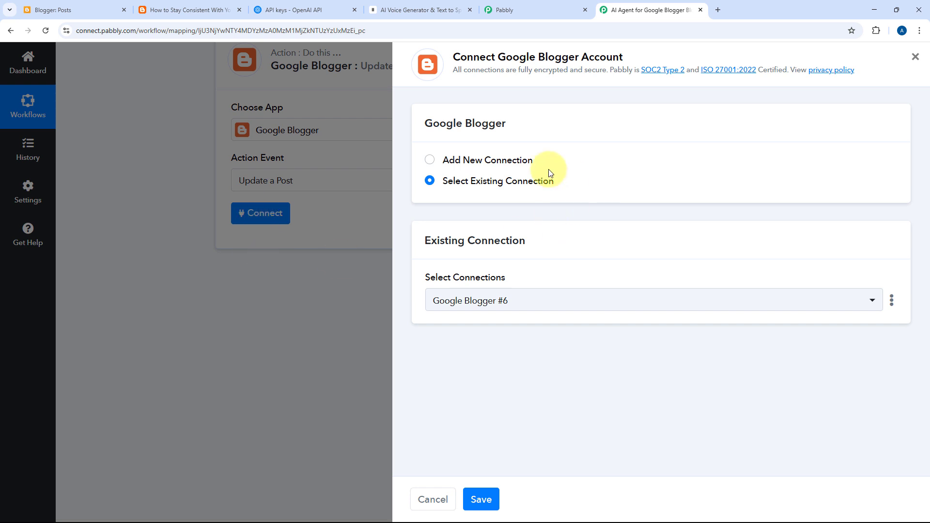
left_click(482, 499)
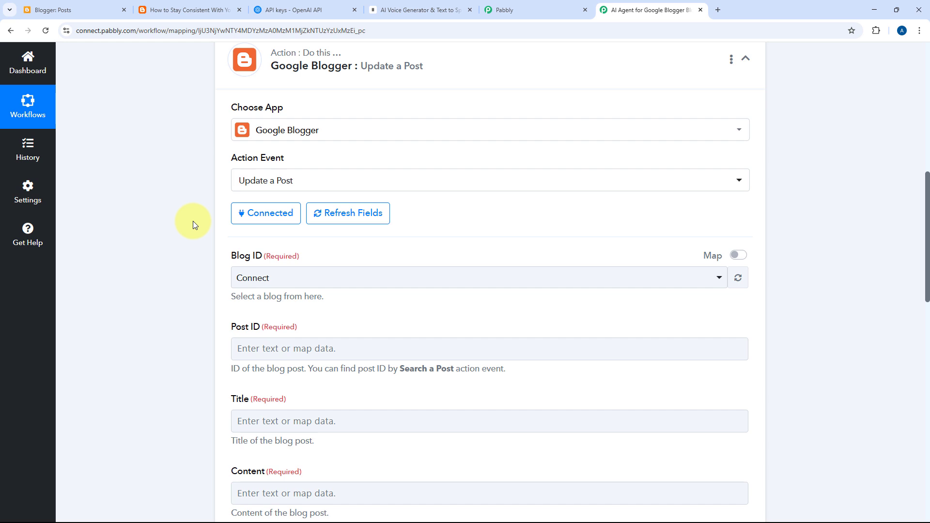
scroll(193, 221, "down", 2)
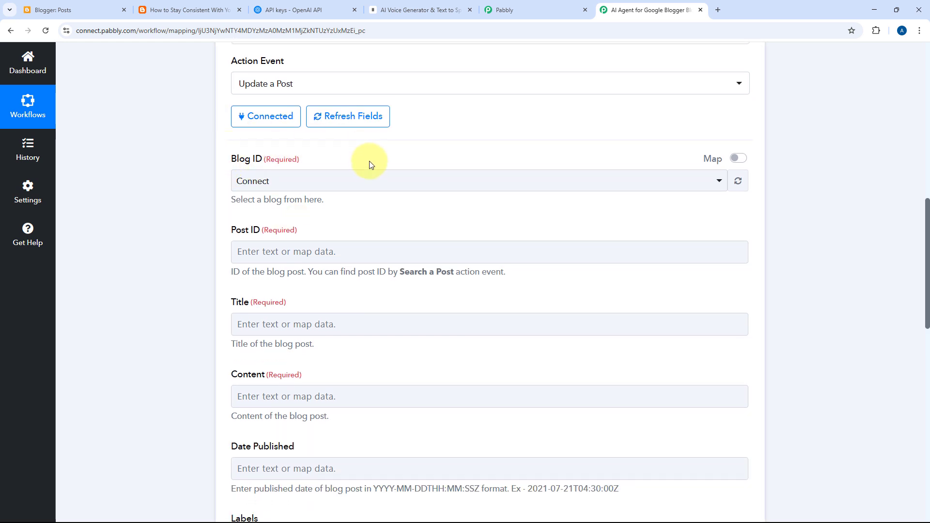
left_click(250, 189)
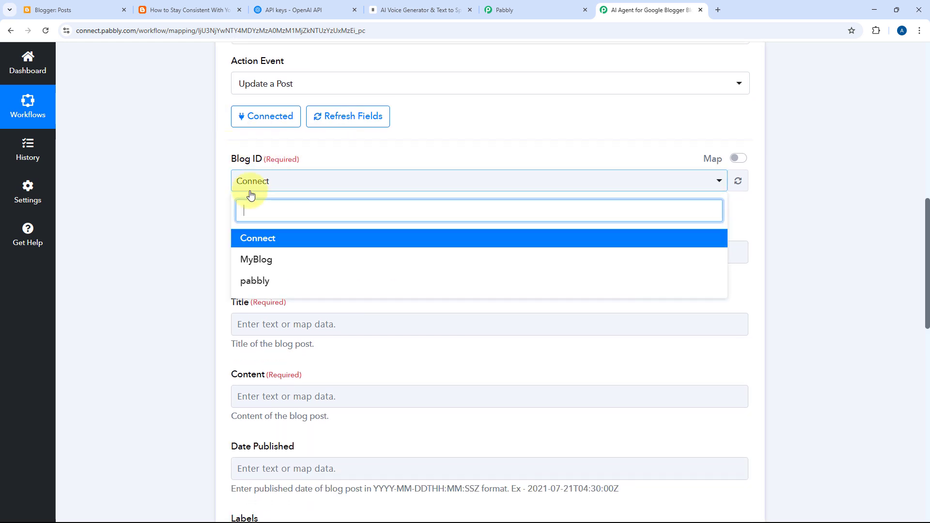
left_click(270, 239)
Step: Examine the post Id in the response received by the New Post Added trigger
scroll(201, 198, "up", 10)
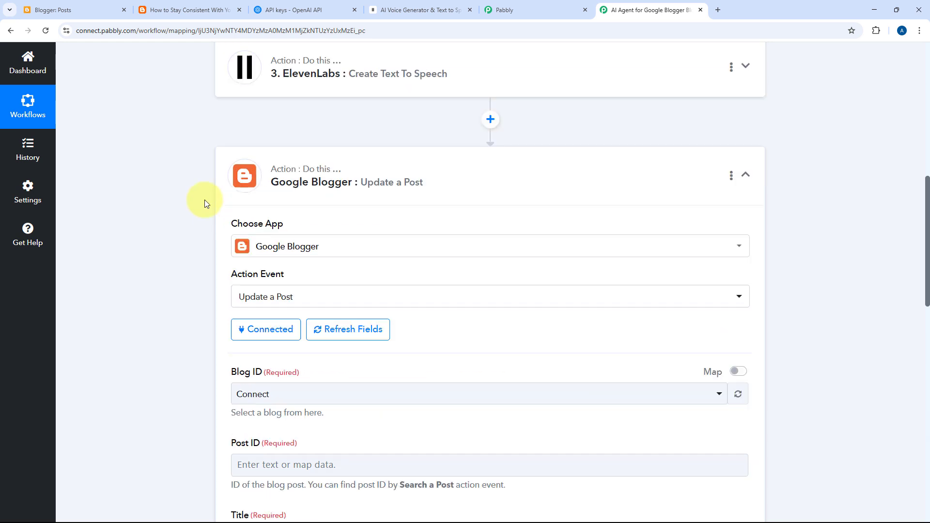
scroll(196, 229, "down", 10)
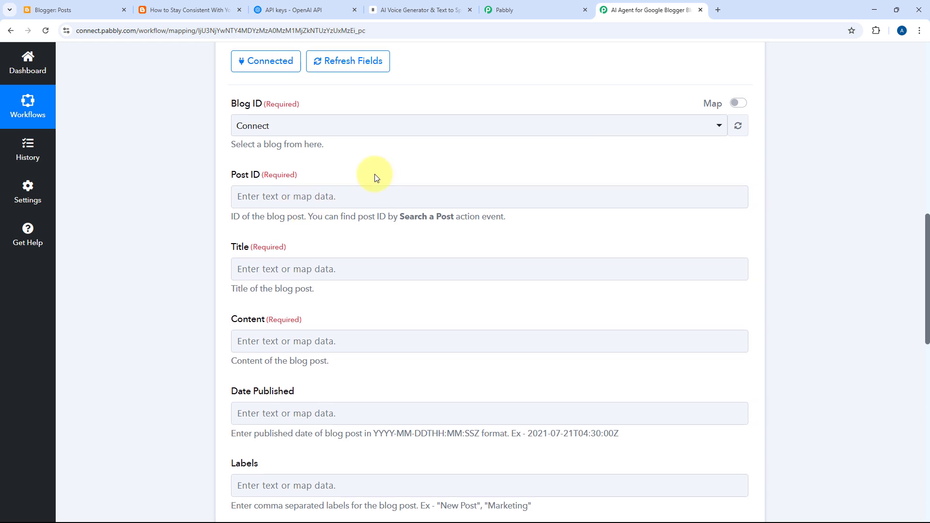
scroll(375, 176, "up", 10)
scroll(382, 203, "up", 3)
left_click(382, 225)
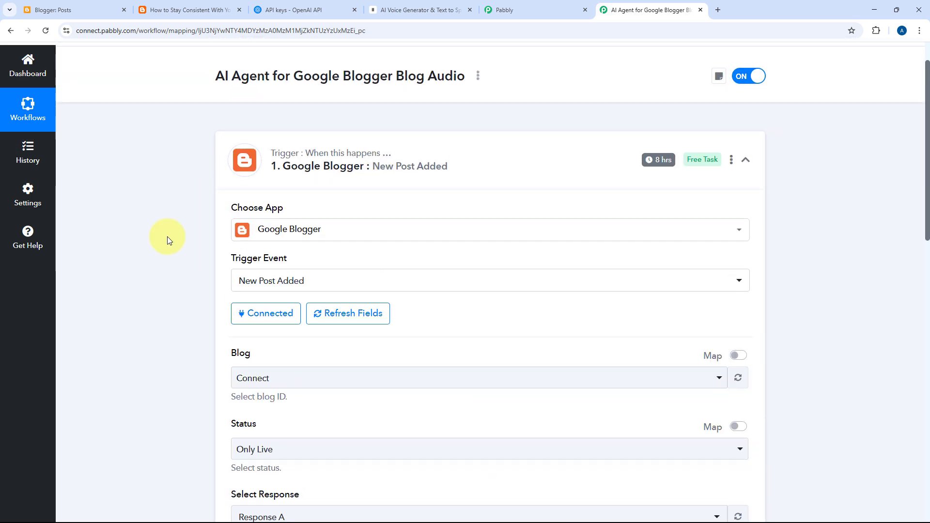
scroll(167, 237, "down", 10)
left_click(284, 83)
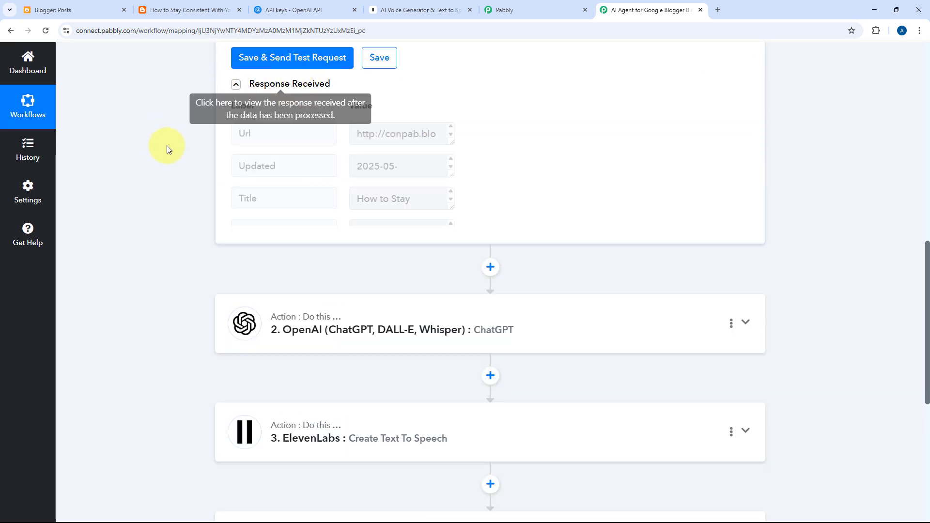
scroll(344, 175, "down", 1)
scroll(374, 166, "down", 4)
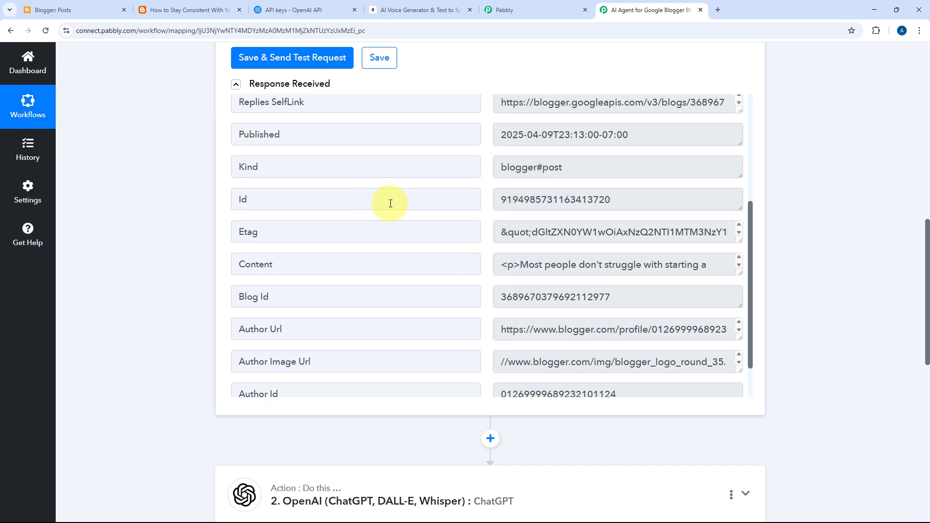
double_click(245, 199)
left_click_drag(623, 201, 644, 202)
left_click(490, 200)
left_click(664, 205)
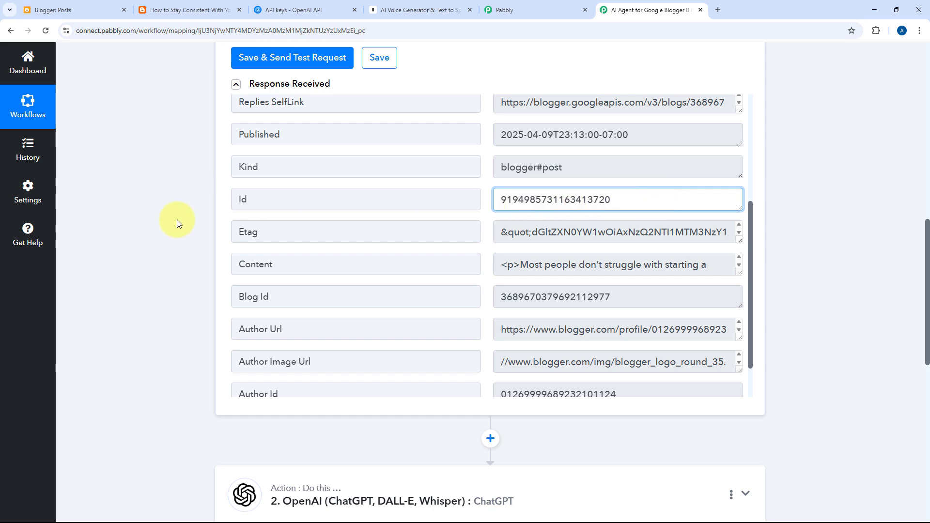
Step: Map the Id from the New Post Added trigger to the Post ID of the Update a Post action
scroll(176, 219, "down", 10)
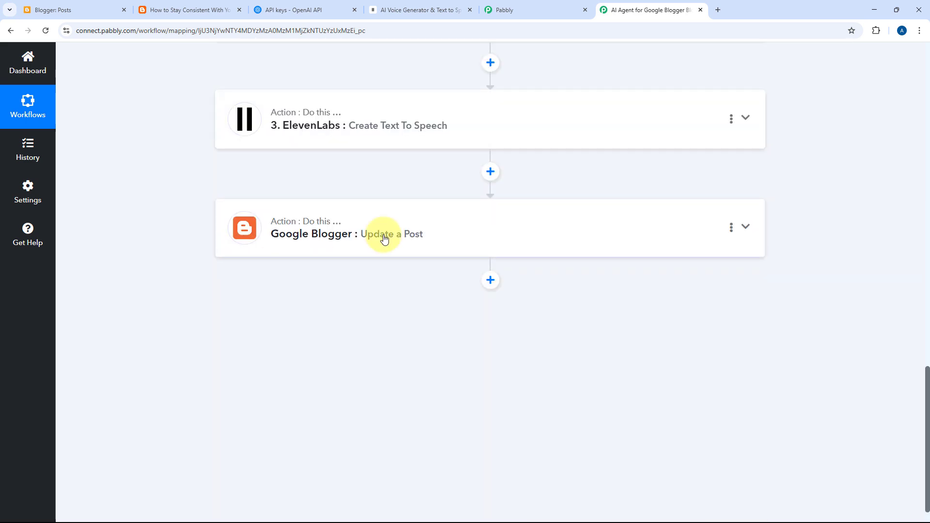
left_click(384, 239)
scroll(182, 233, "up", 15)
scroll(182, 233, "down", 4)
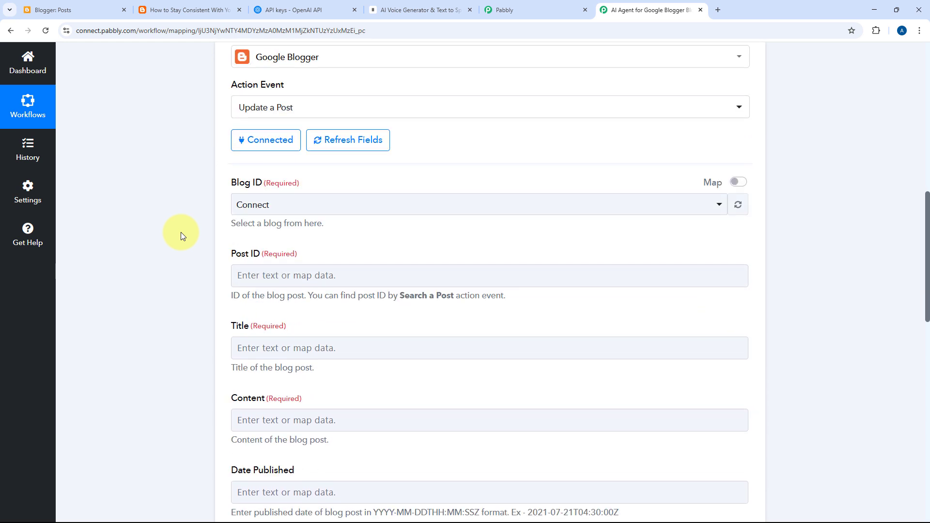
scroll(181, 234, "down", 1)
left_click(291, 209)
left_click(270, 230)
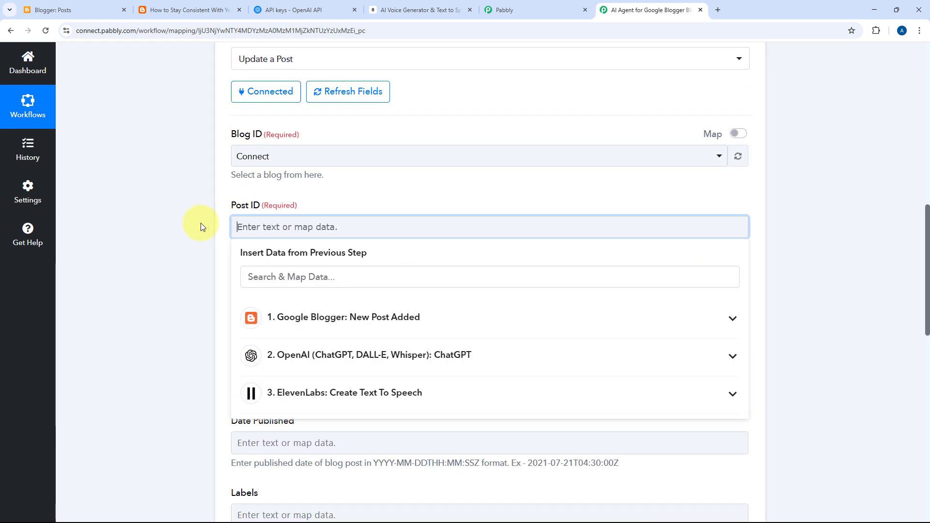
scroll(201, 225, "down", 2)
left_click(380, 215)
scroll(199, 222, "down", 1)
scroll(194, 235, "down", 1)
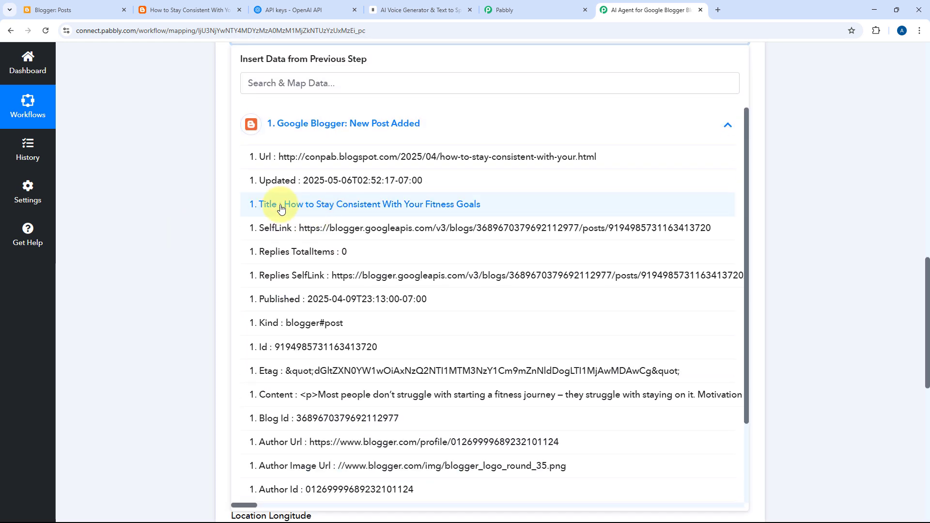
left_click(307, 347)
scroll(187, 196, "up", 1)
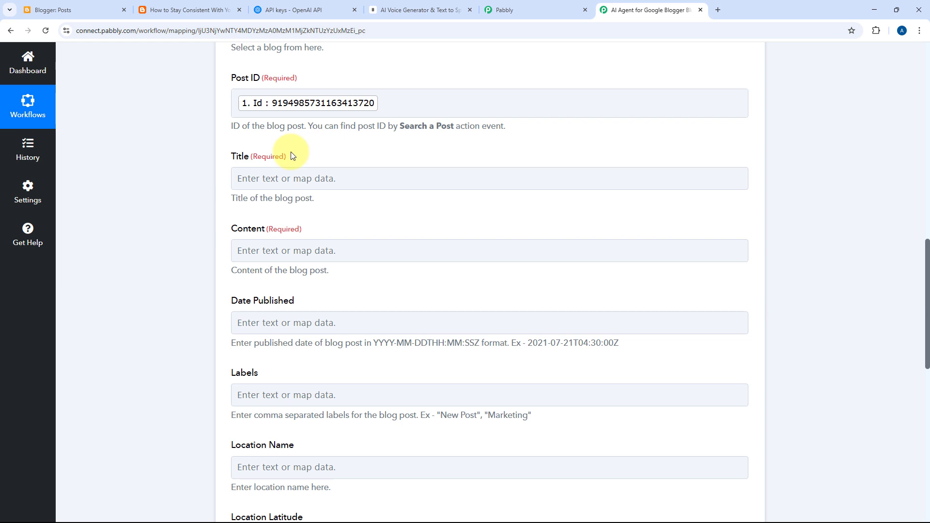
Step: Map the Title from the New Post Added trigger to the action's Title field
left_click(297, 179)
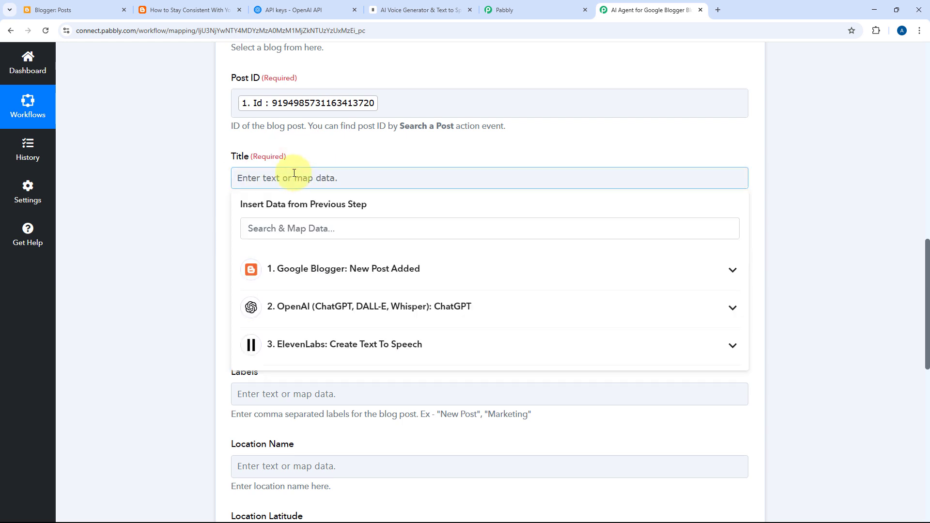
left_click(326, 277)
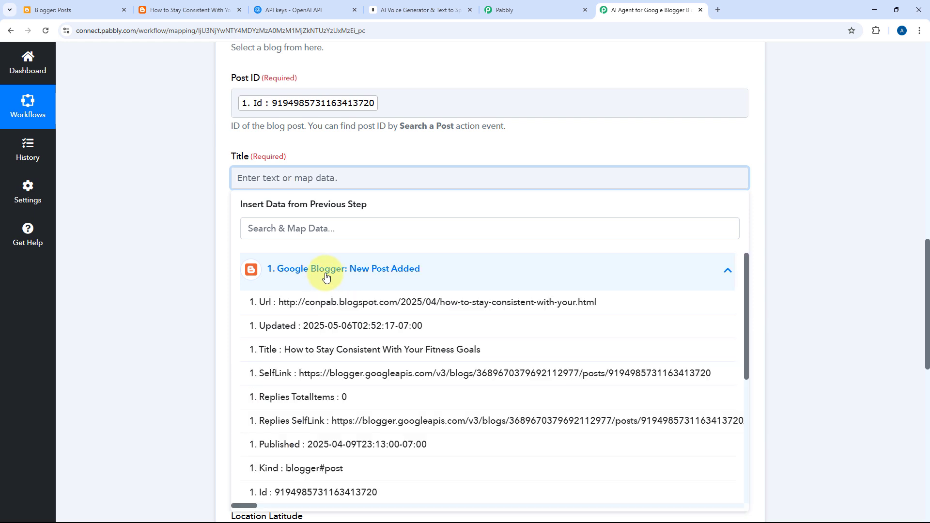
left_click(320, 356)
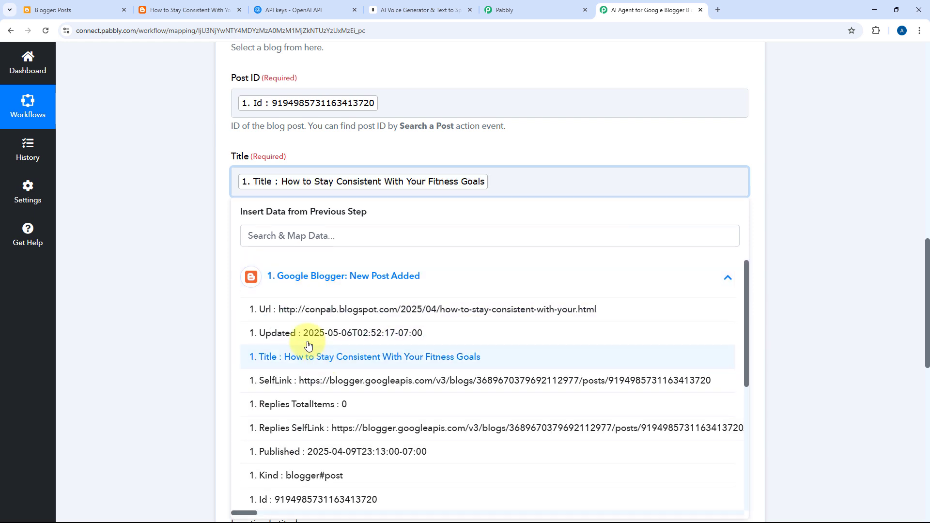
left_click(219, 206)
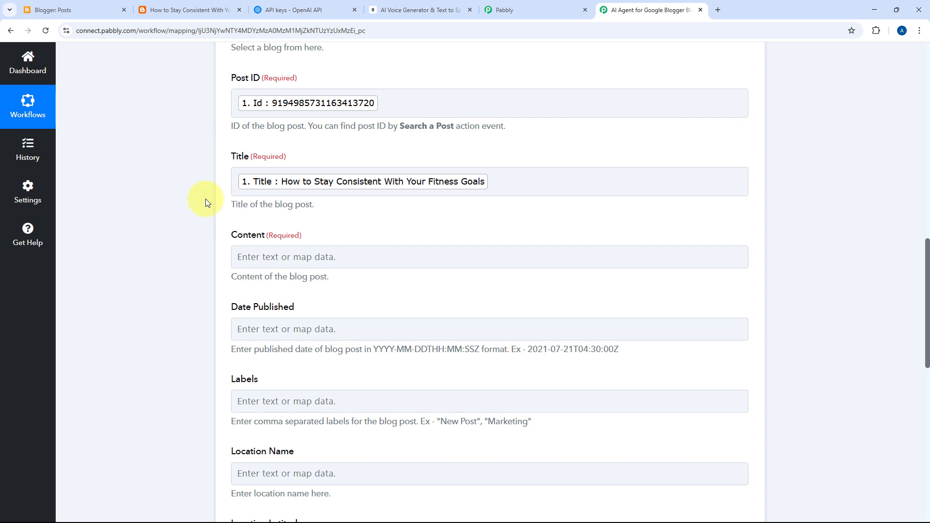
Step: Enter the HTML code <audio controls> <source src="Audio File URL" type="audio/mpeg"> </audio> as the Content of the Update a Post action
scroll(207, 197, "down", 2)
left_click(299, 156)
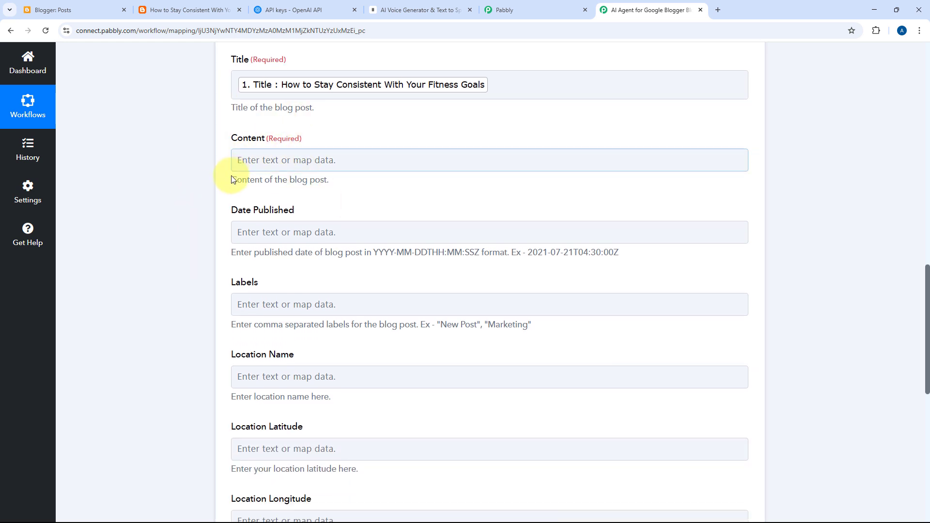
left_click(271, 160)
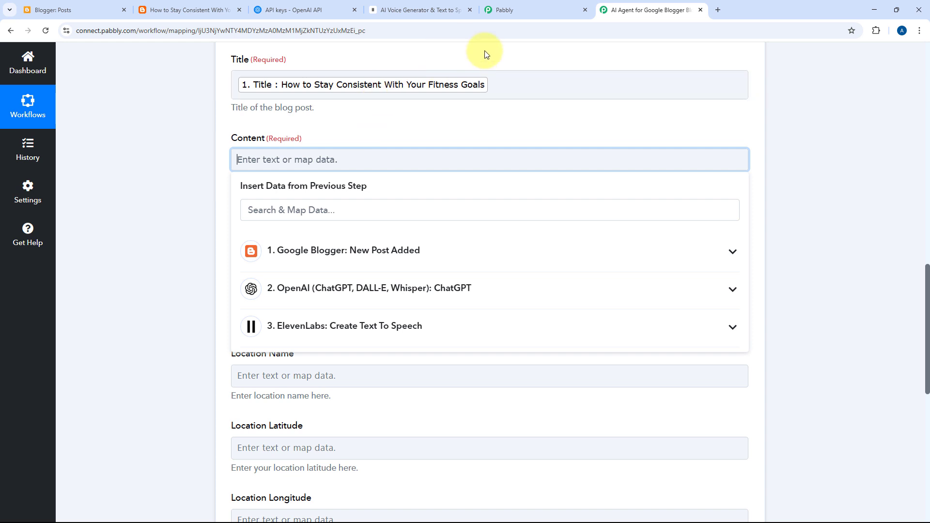
scroll(493, 78, "up", 2)
scroll(493, 78, "up", 10)
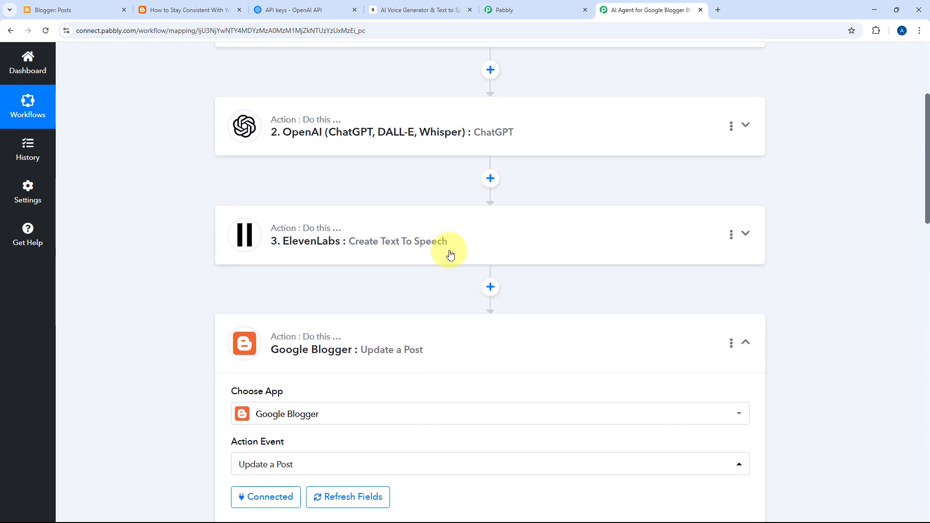
scroll(459, 280, "down", 12)
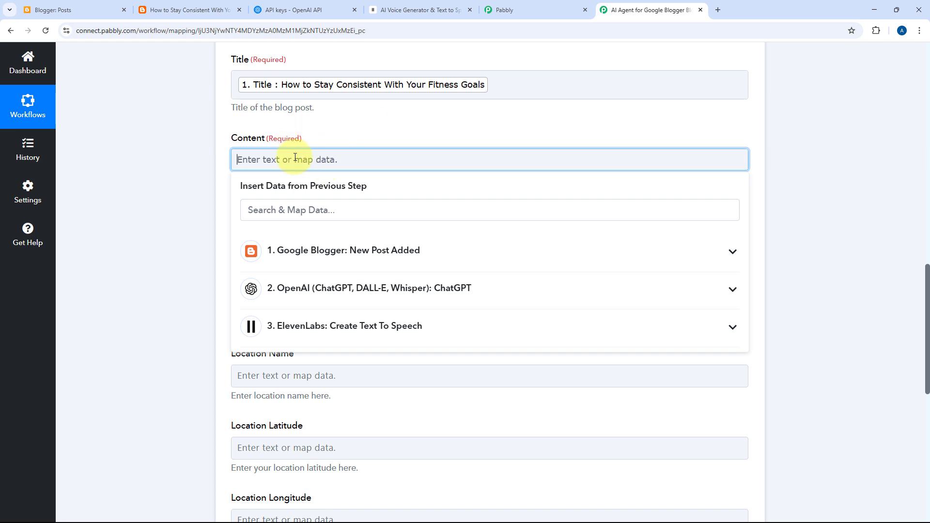
type("<audio controls> <source src=\"Audio File URL\" type=\"audio/mpeg\"> </audio>")
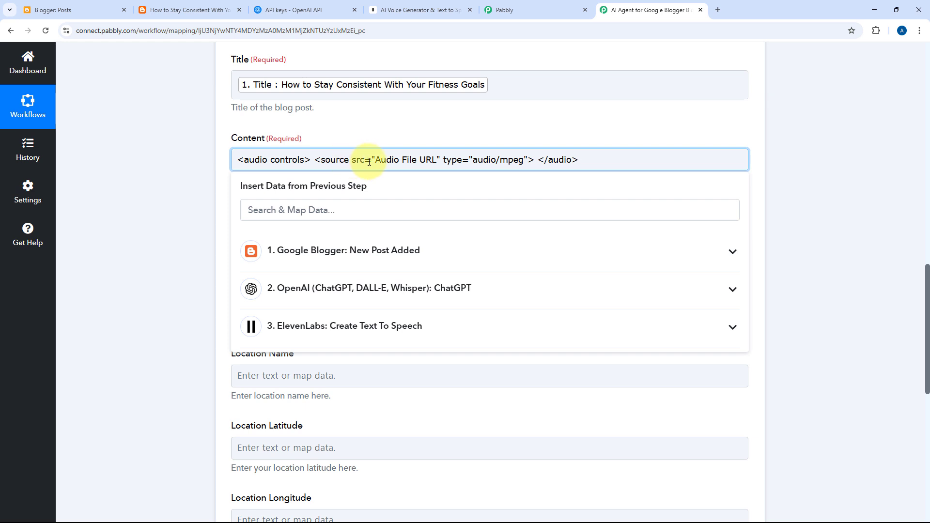
Step: Replace the Audio File URL placeholder in the Content code with the FileURL mapped from the ElevenLabs Create Text To Speech step
left_click_drag(376, 160, 436, 160)
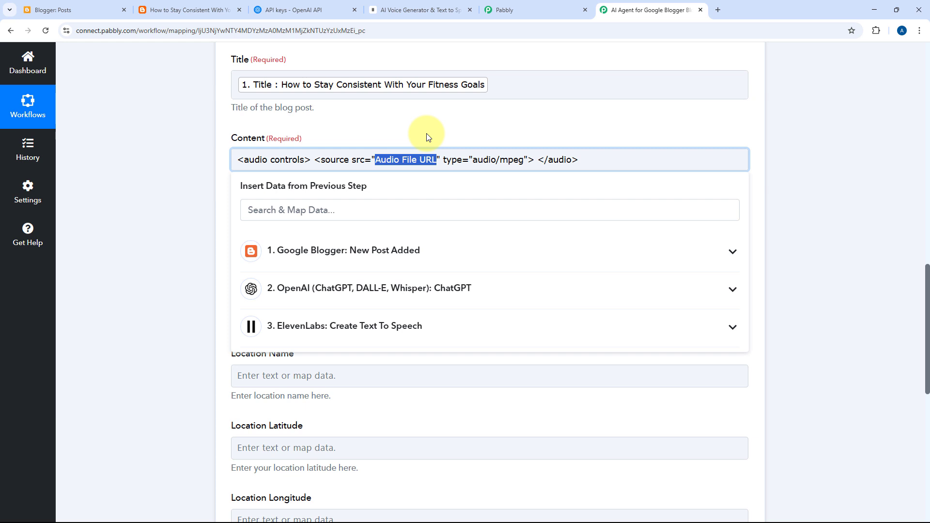
key("BackSpace")
scroll(427, 145, "up", 8)
scroll(442, 180, "up", 3)
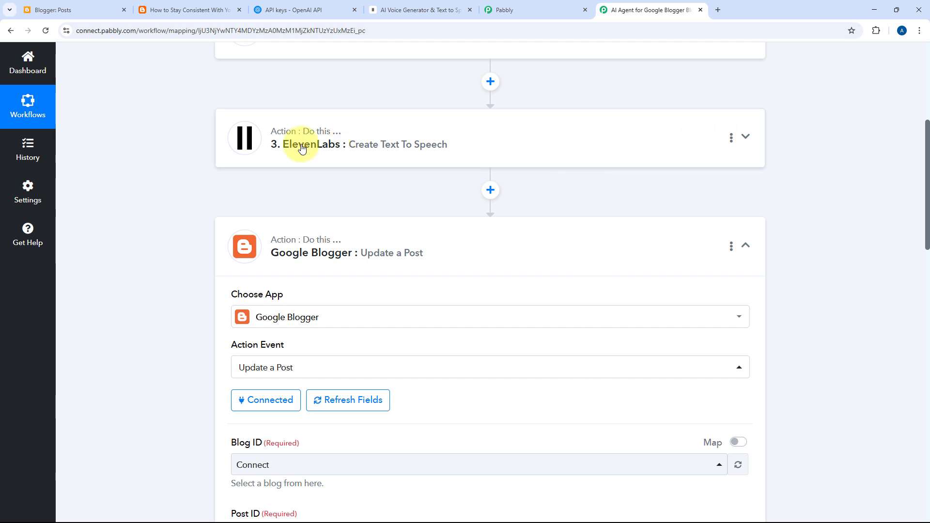
scroll(417, 167, "down", 5)
scroll(384, 171, "down", 4)
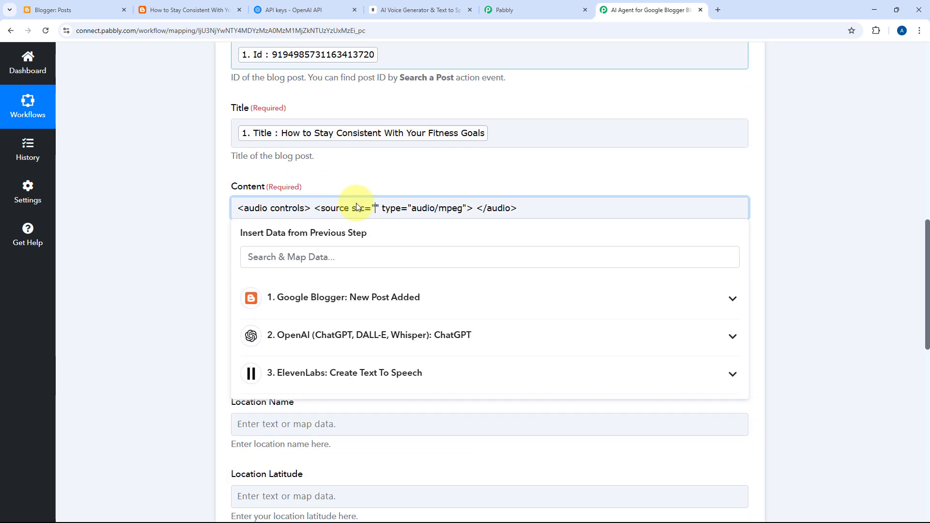
scroll(376, 241, "down", 3)
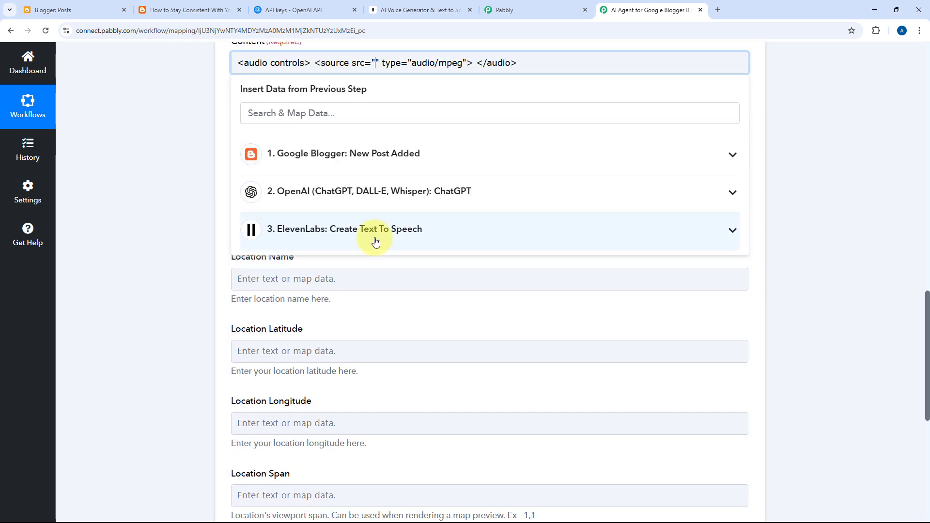
left_click(376, 231)
left_click(374, 287)
scroll(193, 214, "up", 2)
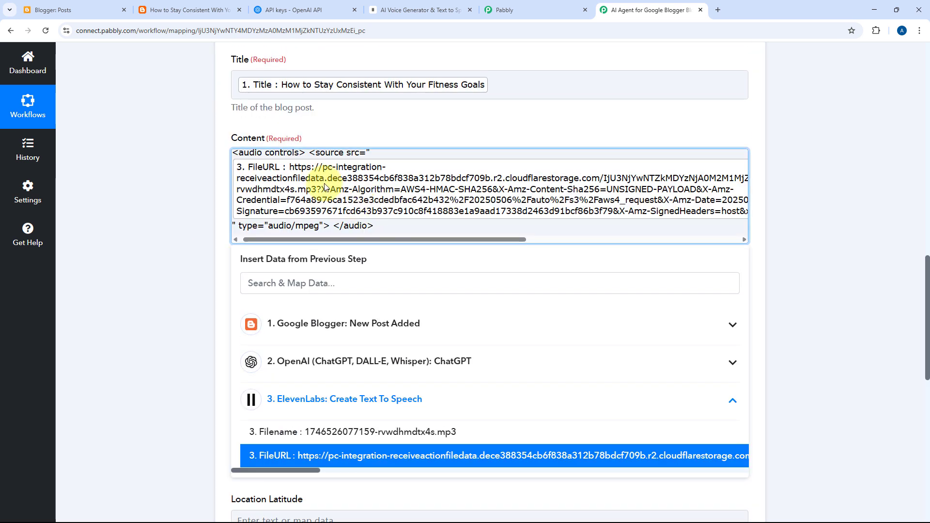
Step: Add <br><br> and two new lines after the closing audio tag in the Content field
left_click(398, 224)
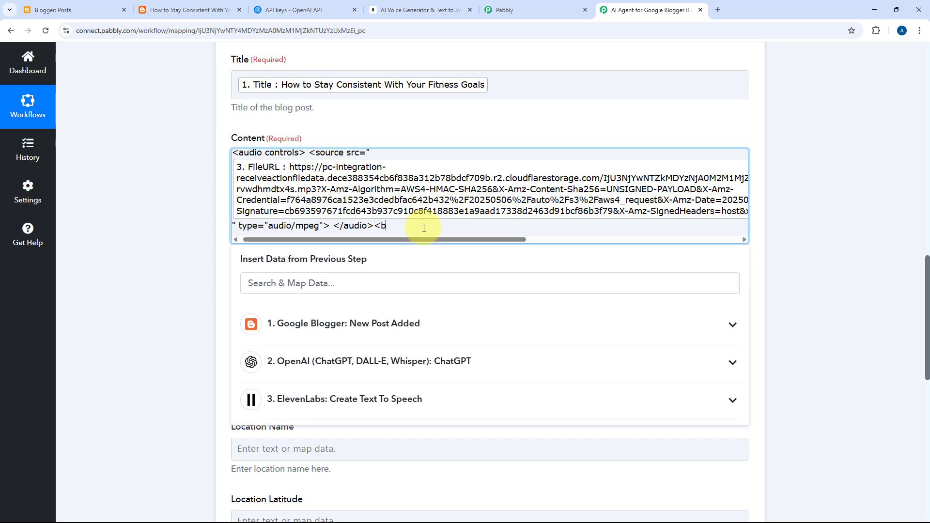
type("<br><br")
key("Return")
key("Return")
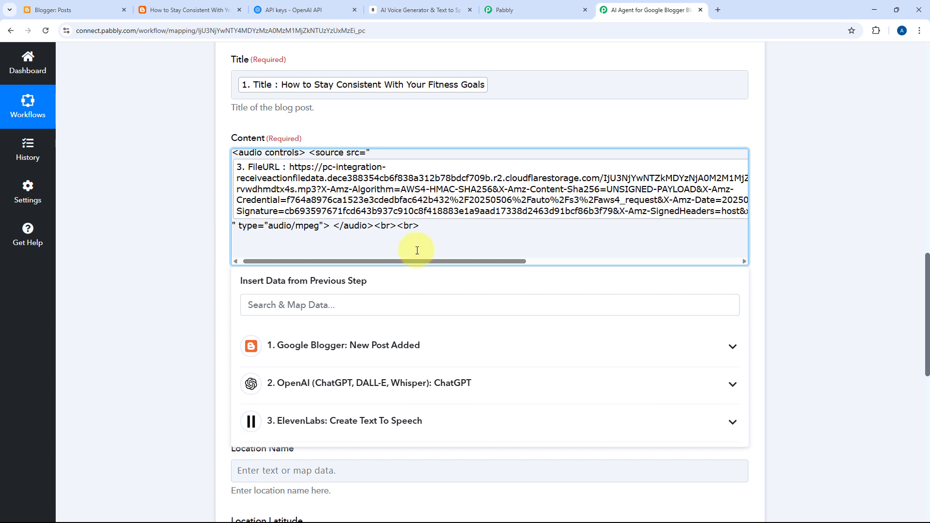
Step: Review the published fitness post's body text and map the New Post Added trigger's Content below the audio code in the Content field
left_click(188, 10)
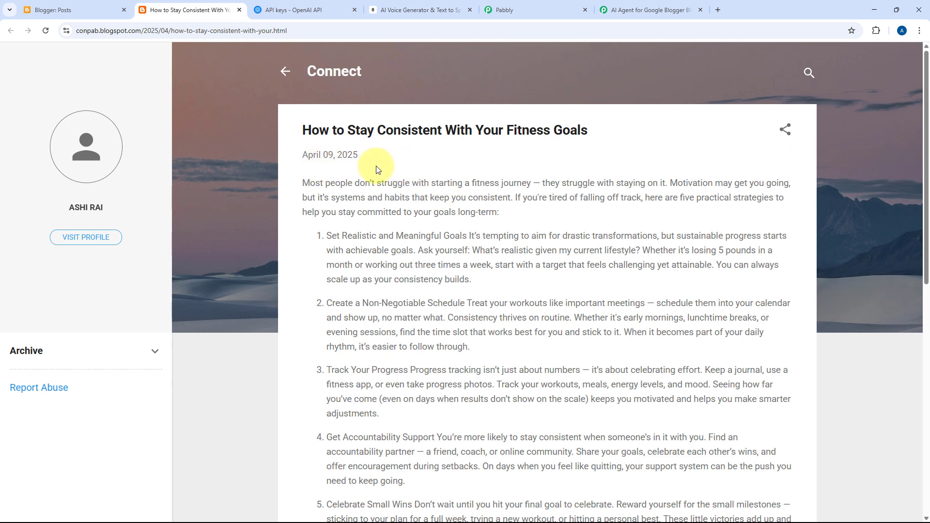
left_click_drag(303, 183, 550, 105)
scroll(450, 247, "down", 10)
left_click(539, 109)
scroll(540, 111, "up", 15)
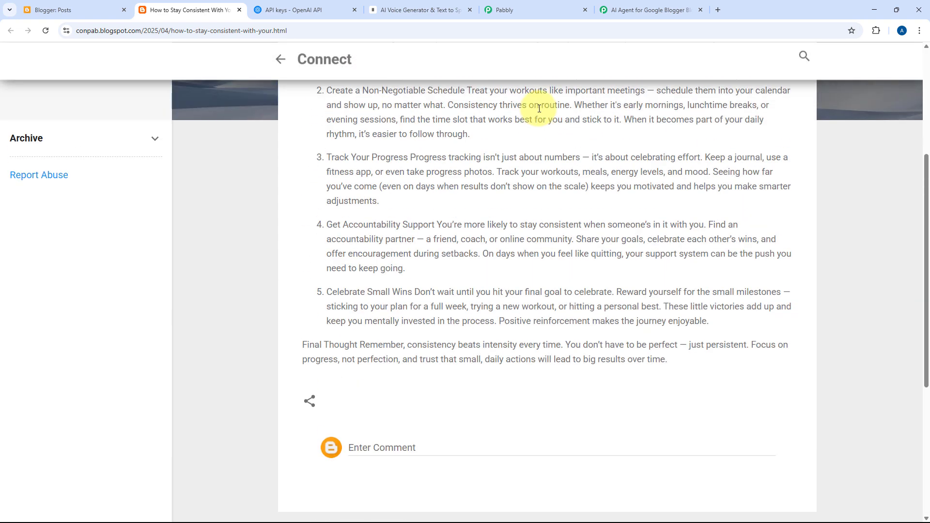
left_click(611, 9)
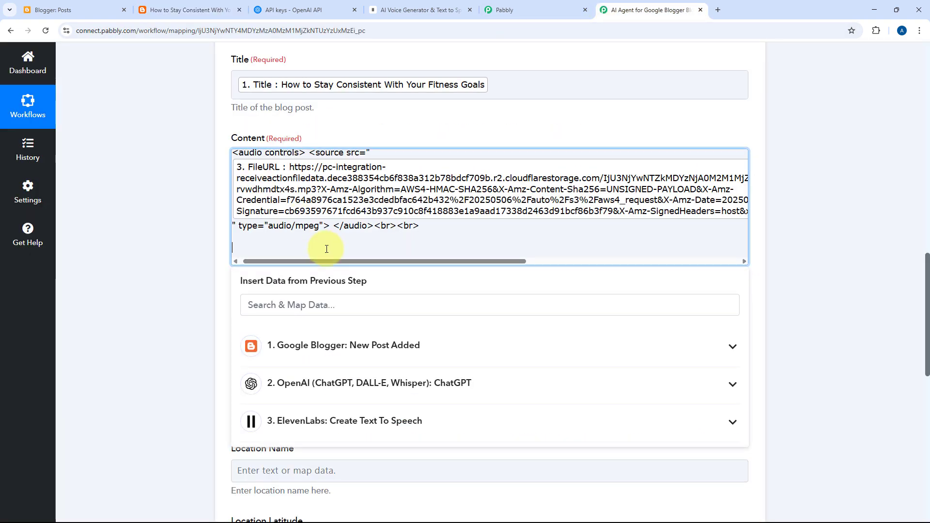
left_click(313, 346)
scroll(384, 301, "down", 6)
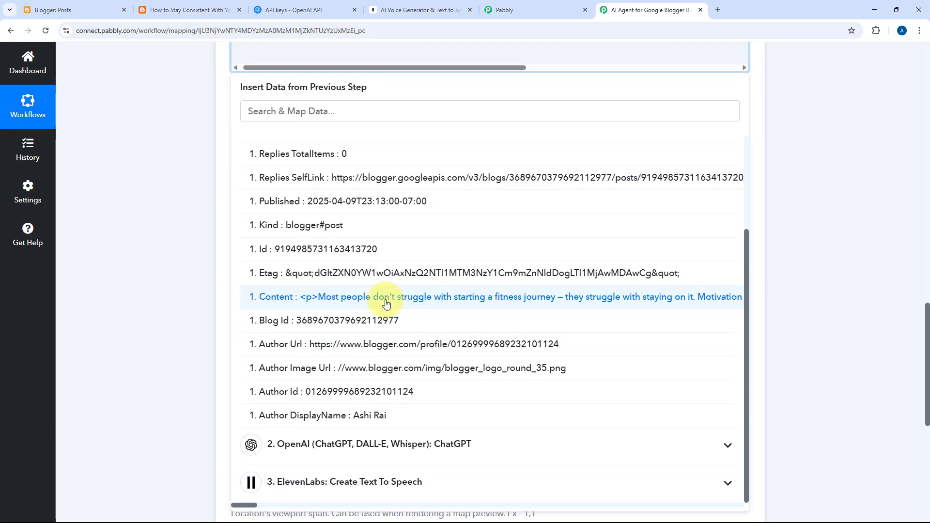
left_click(270, 296)
left_click(205, 189)
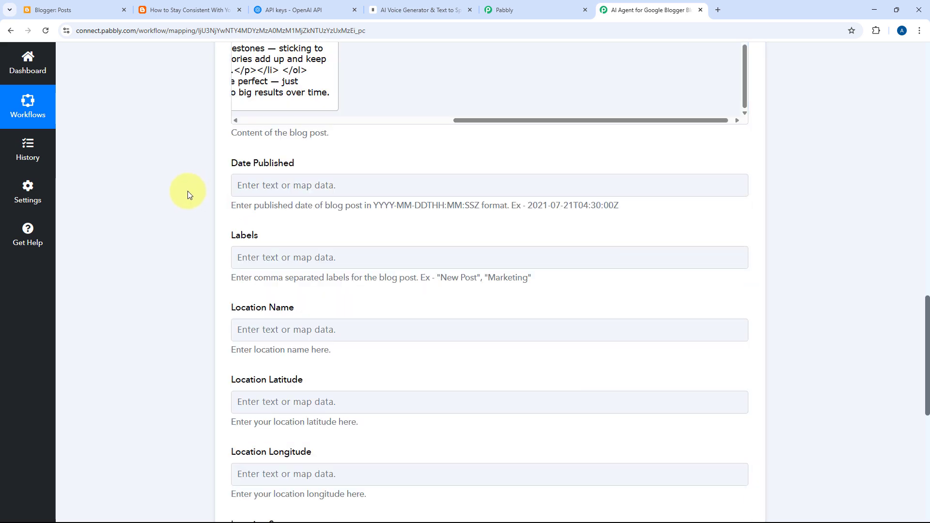
scroll(306, 280, "up", 5)
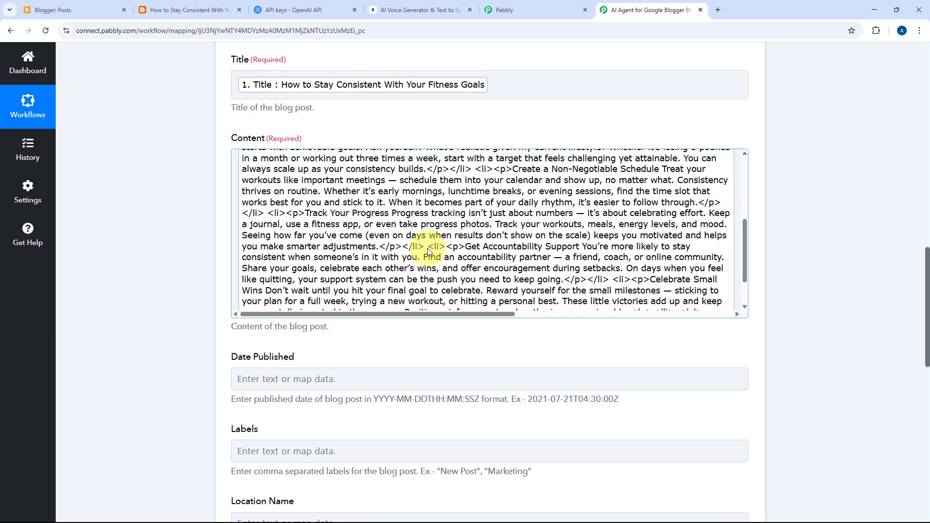
scroll(420, 244, "up", 5)
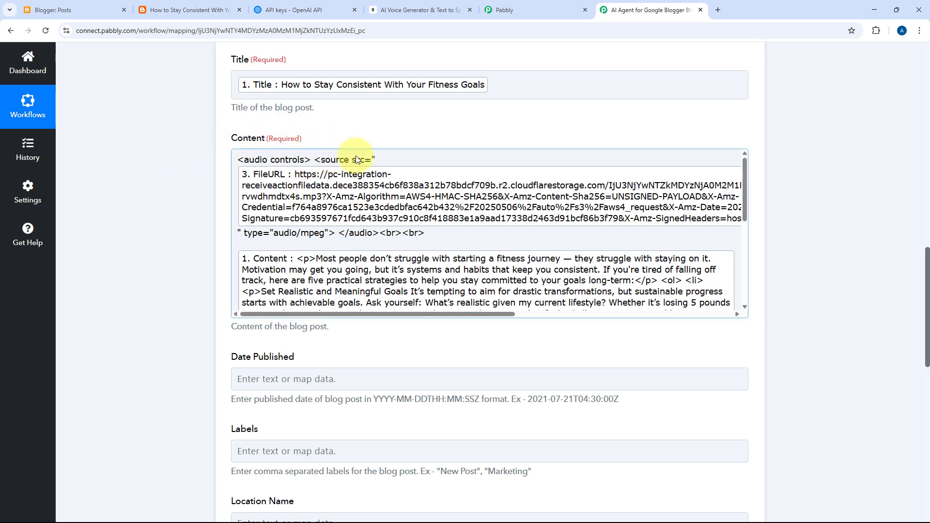
Step: Save the Update a Post action with a test request and look through the response received
scroll(216, 268, "down", 4)
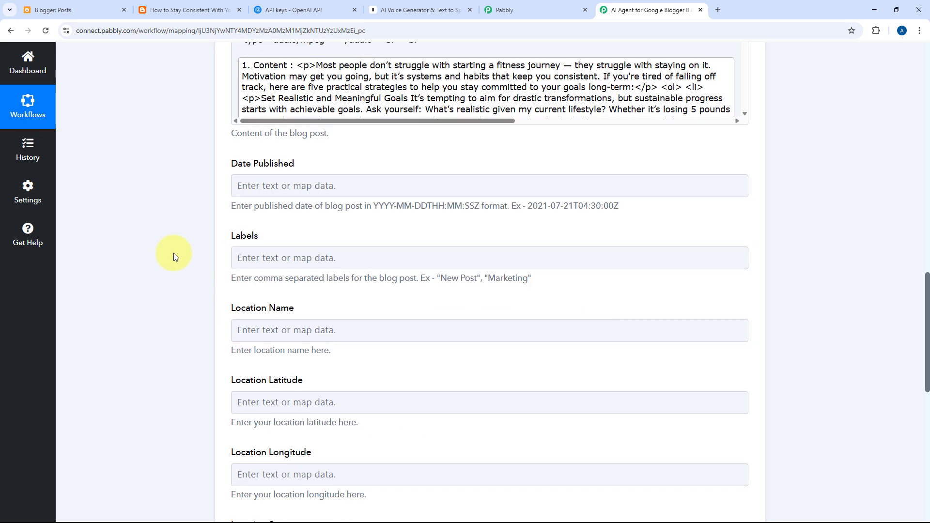
scroll(264, 235, "down", 3)
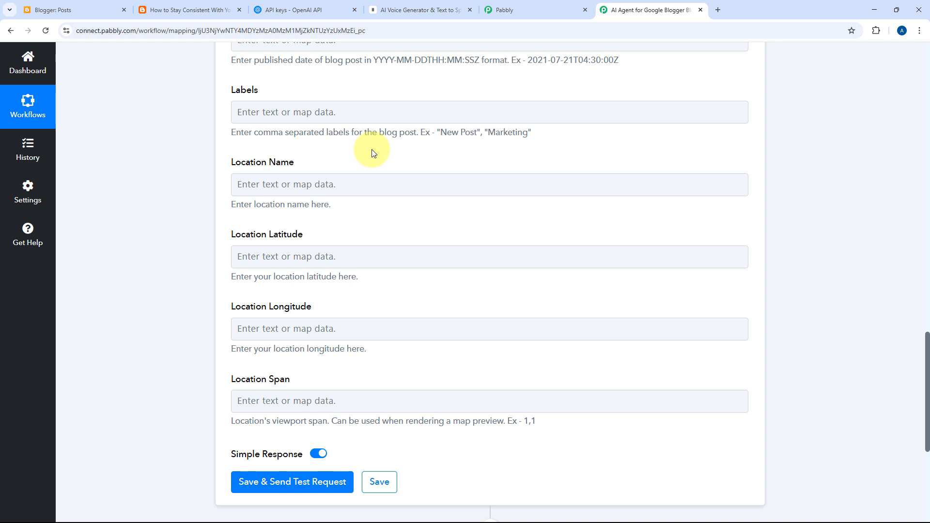
scroll(216, 172, "down", 5)
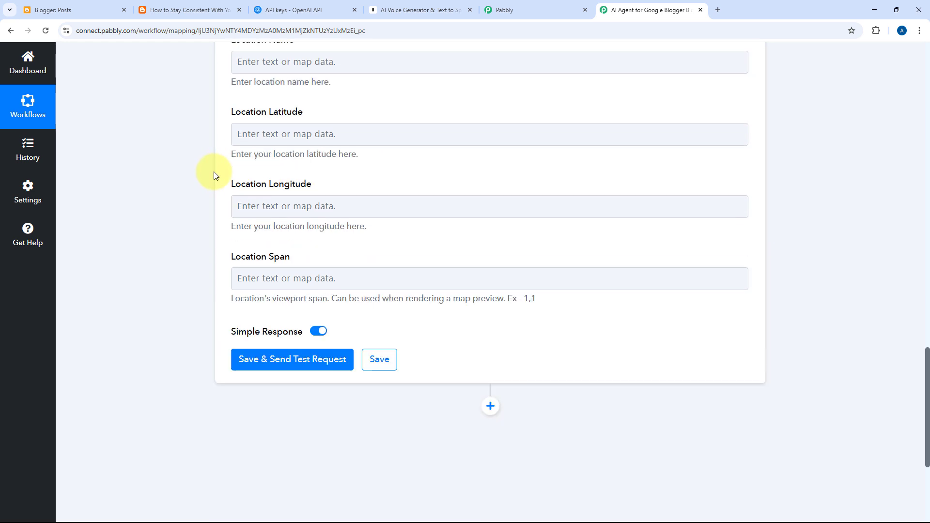
left_click(300, 245)
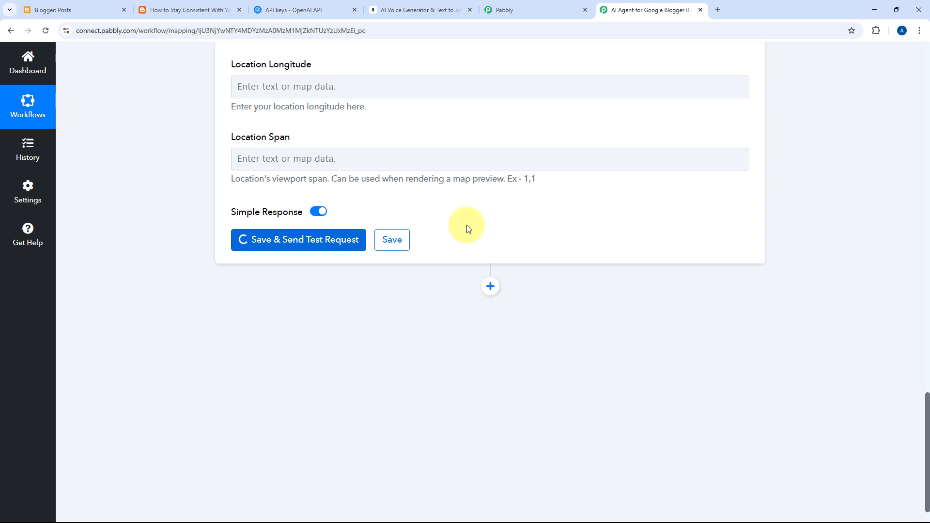
scroll(469, 228, "down", 3)
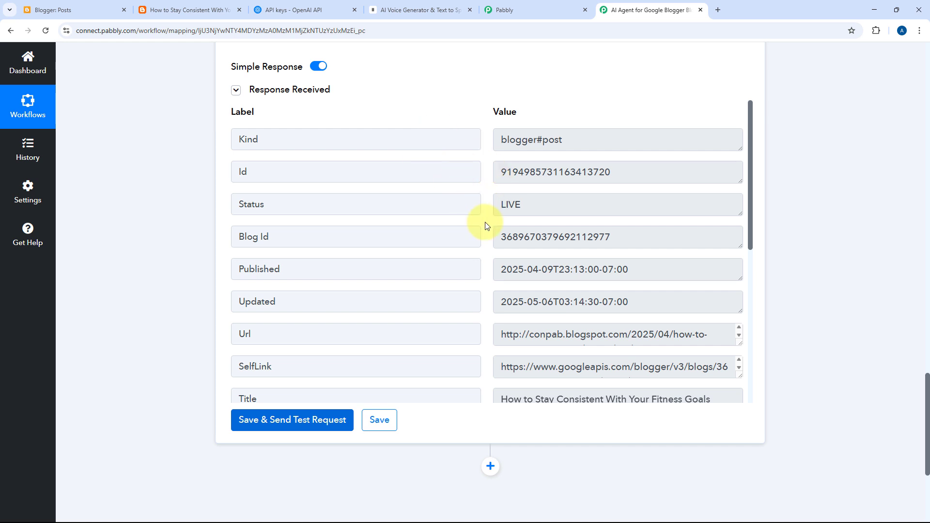
scroll(485, 222, "down", 3)
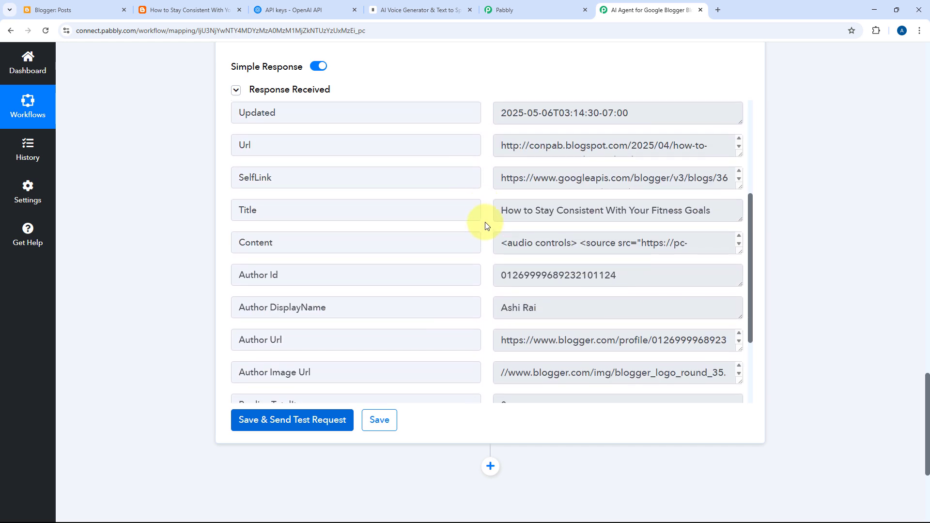
scroll(481, 203, "up", 4)
scroll(469, 118, "up", 10)
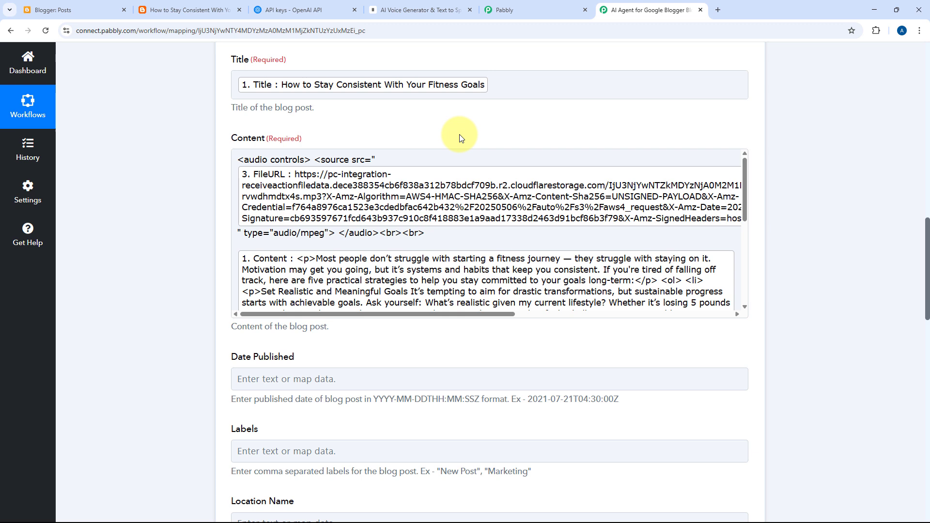
Step: Reload the published fitness blog post and briefly play its embedded audio
left_click(196, 9)
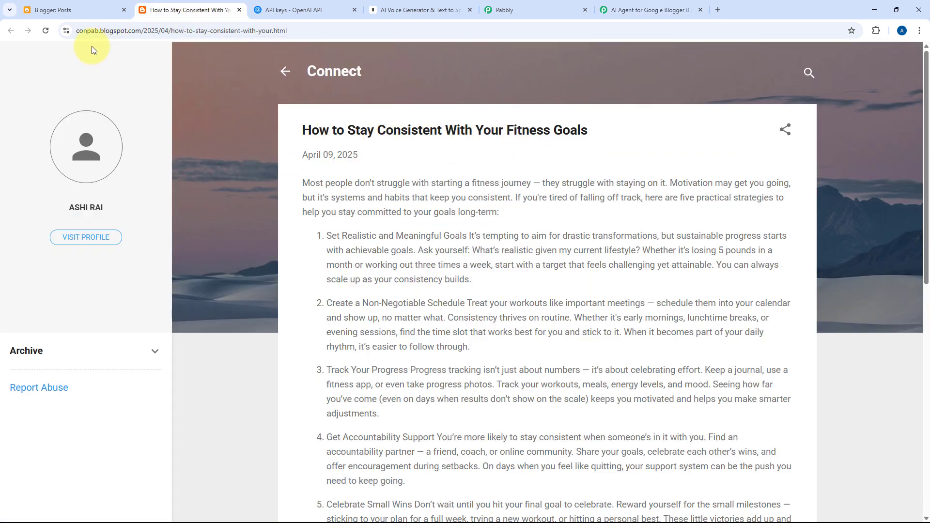
left_click(45, 31)
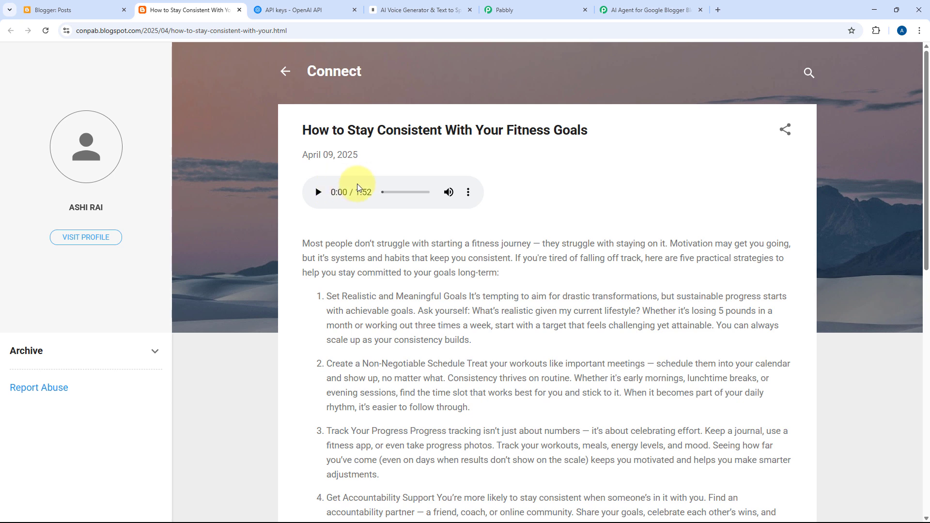
left_click(319, 194)
left_click(319, 194)
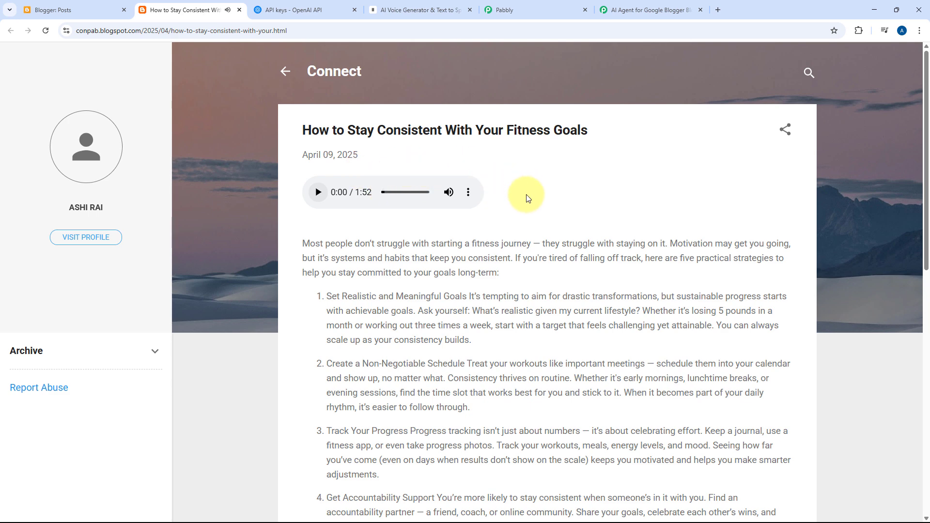
Step: Return to the Pabbly Connect workflow and collapse the Update a Post action
left_click(649, 10)
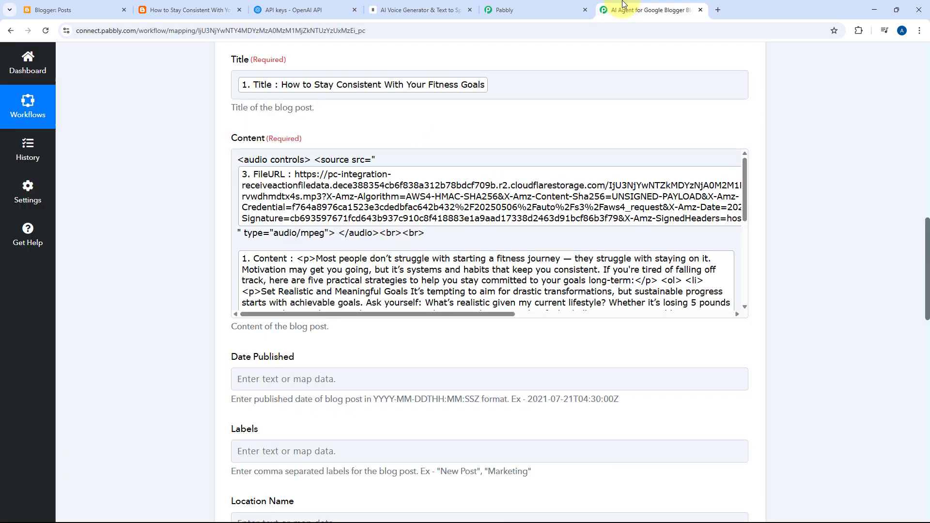
scroll(799, 145, "up", 4)
scroll(771, 165, "up", 6)
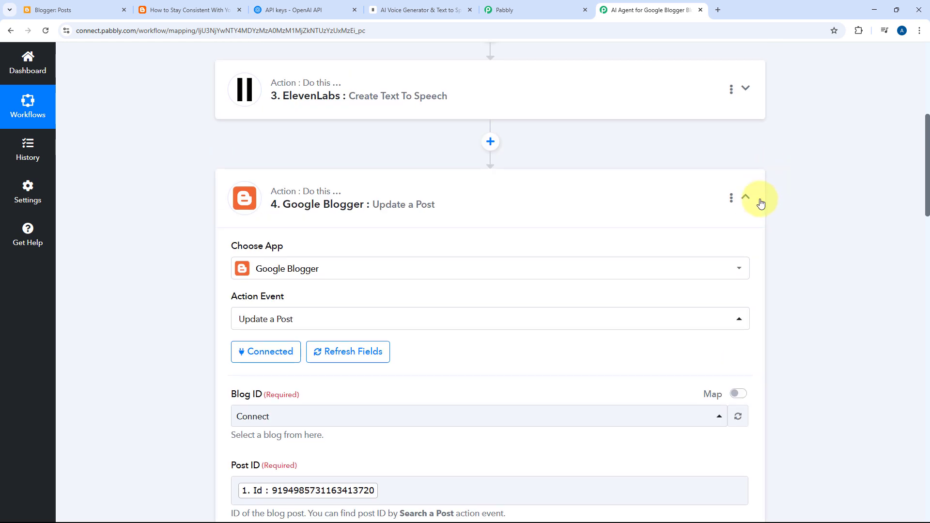
left_click(749, 198)
scroll(371, 145, "up", 1)
scroll(415, 124, "up", 6)
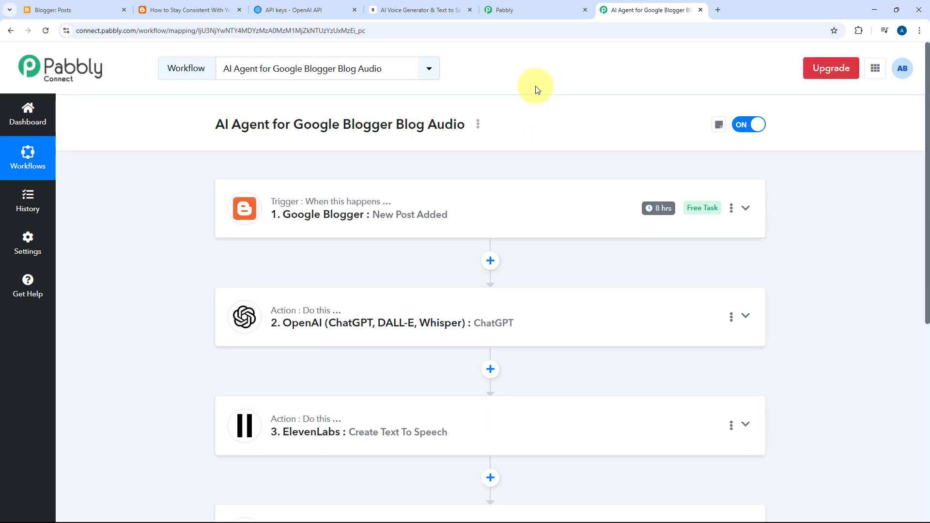
Step: Review the updated blog post, the sequence of workflow steps and the mapped fields of the Update a Post action
left_click(218, 9)
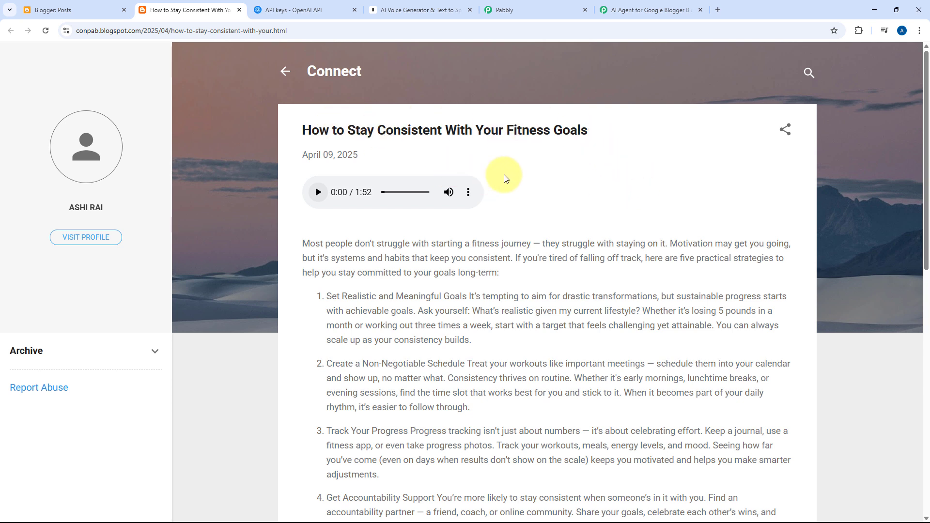
left_click(605, 11)
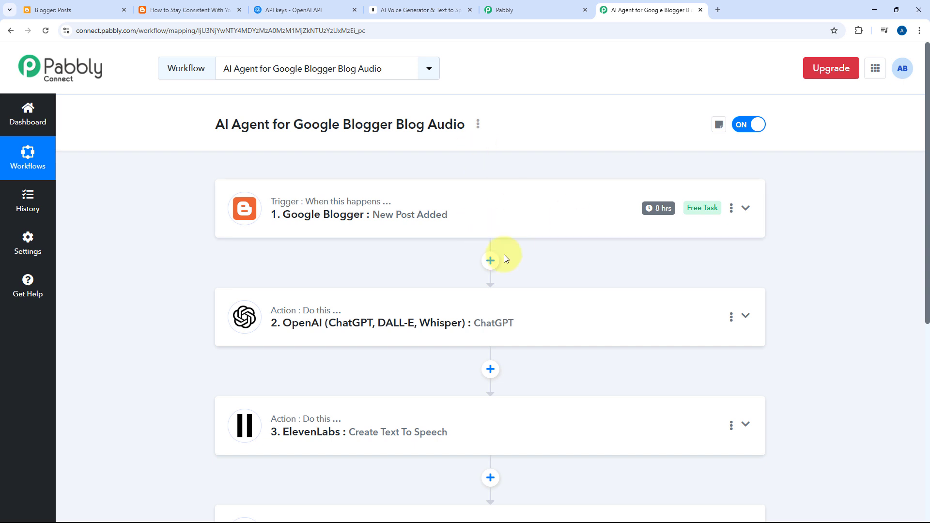
scroll(519, 261, "down", 4)
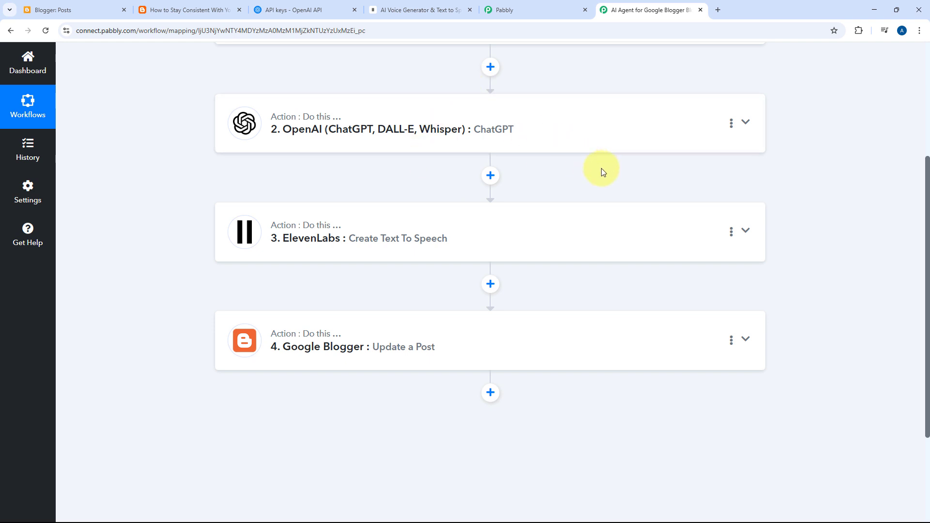
scroll(601, 170, "up", 5)
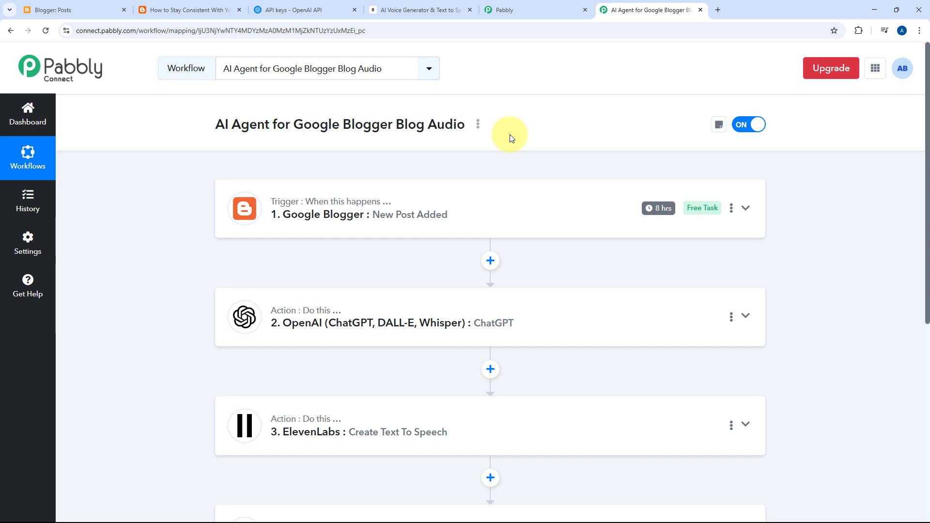
scroll(509, 137, "down", 5)
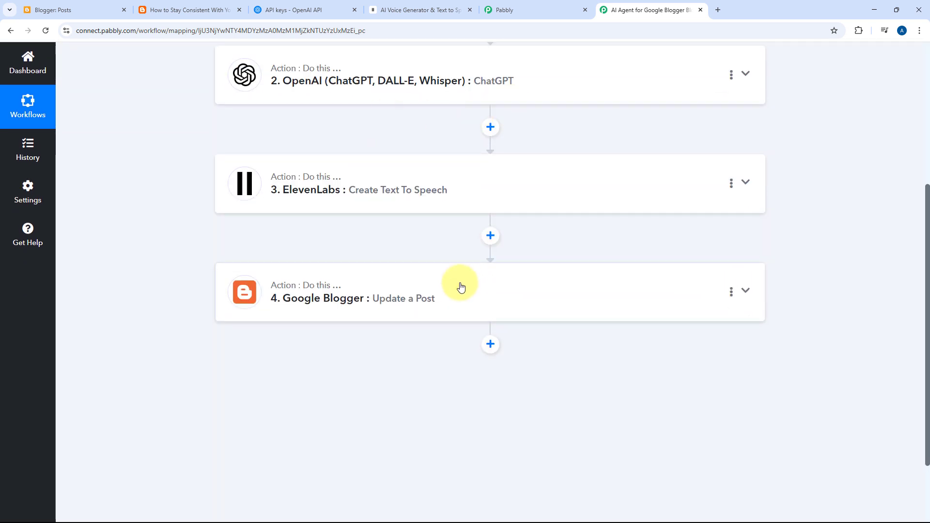
scroll(168, 277, "down", 10)
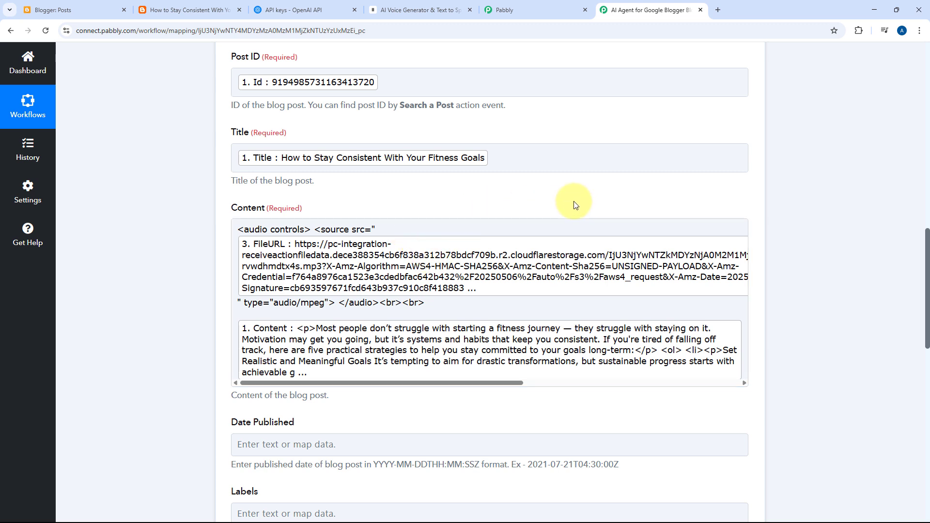
scroll(539, 204, "up", 8)
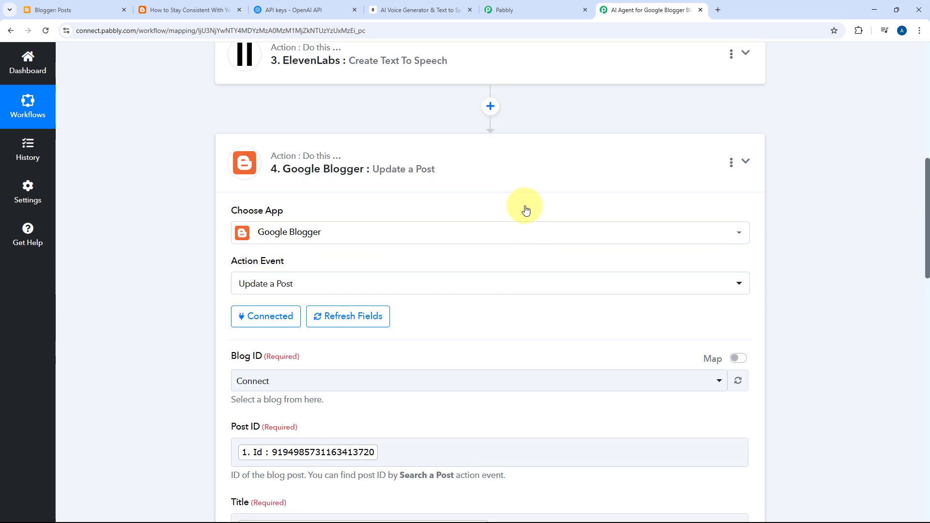
left_click(519, 163)
scroll(559, 139, "up", 7)
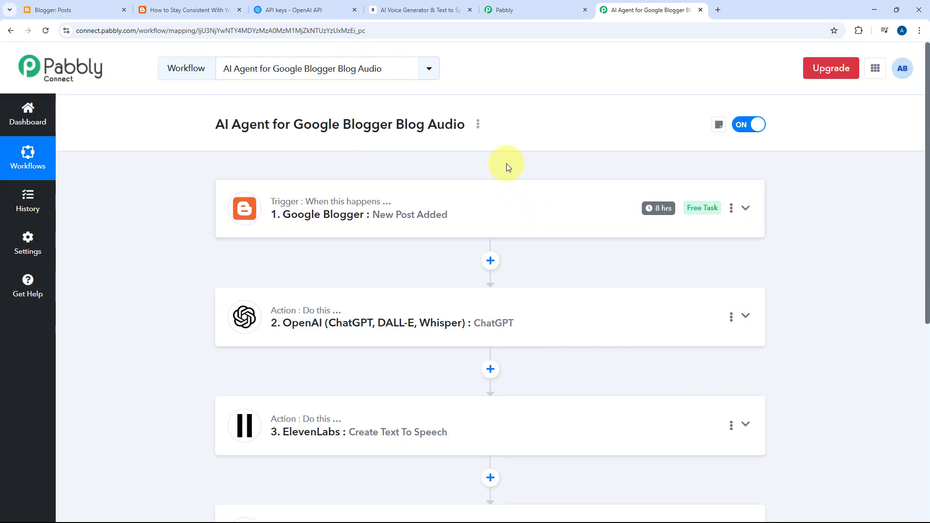